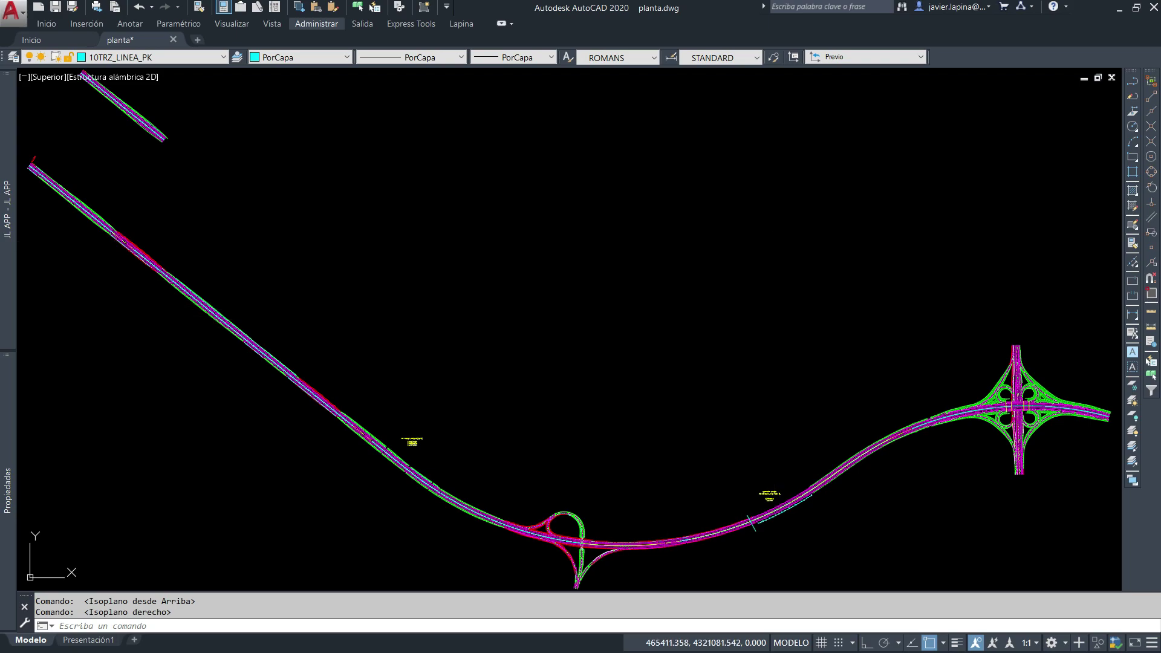
- Load the PK.VLX application from the PK folder with APL and close the loader
text(apl)
key(Return)
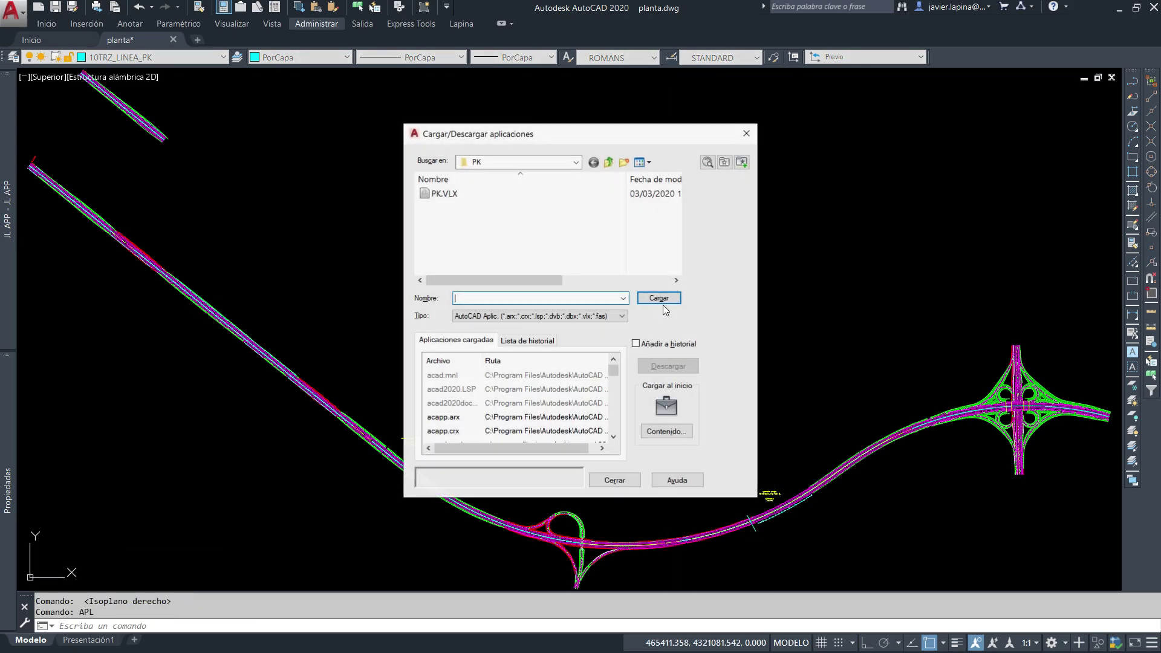
click(439, 195)
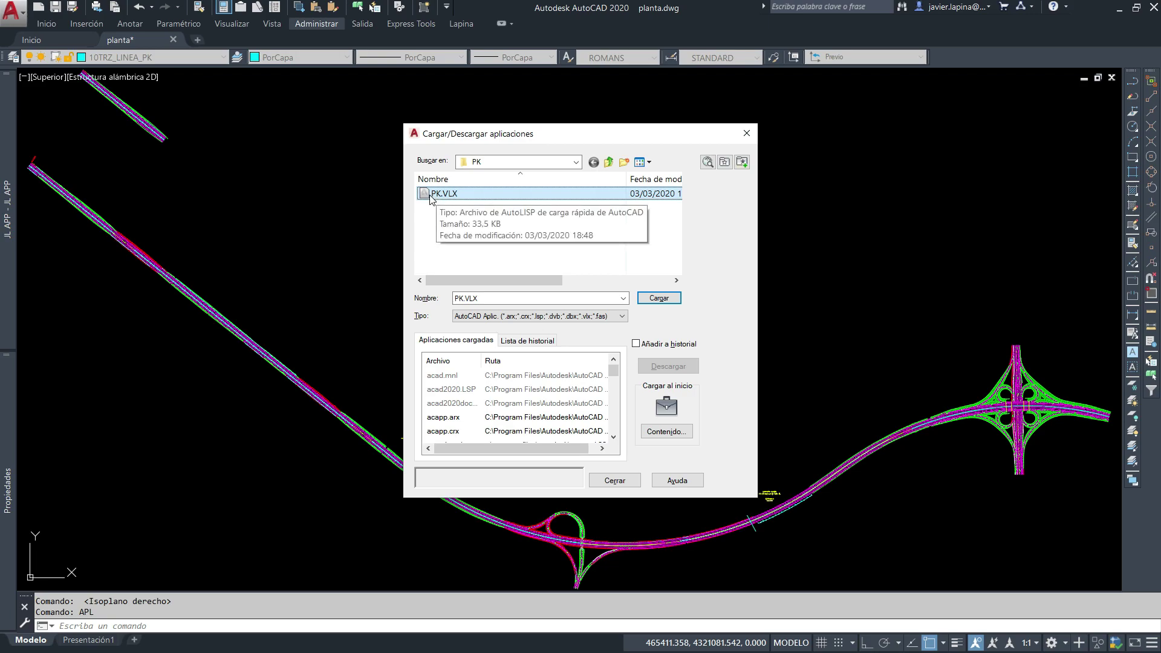
click(651, 298)
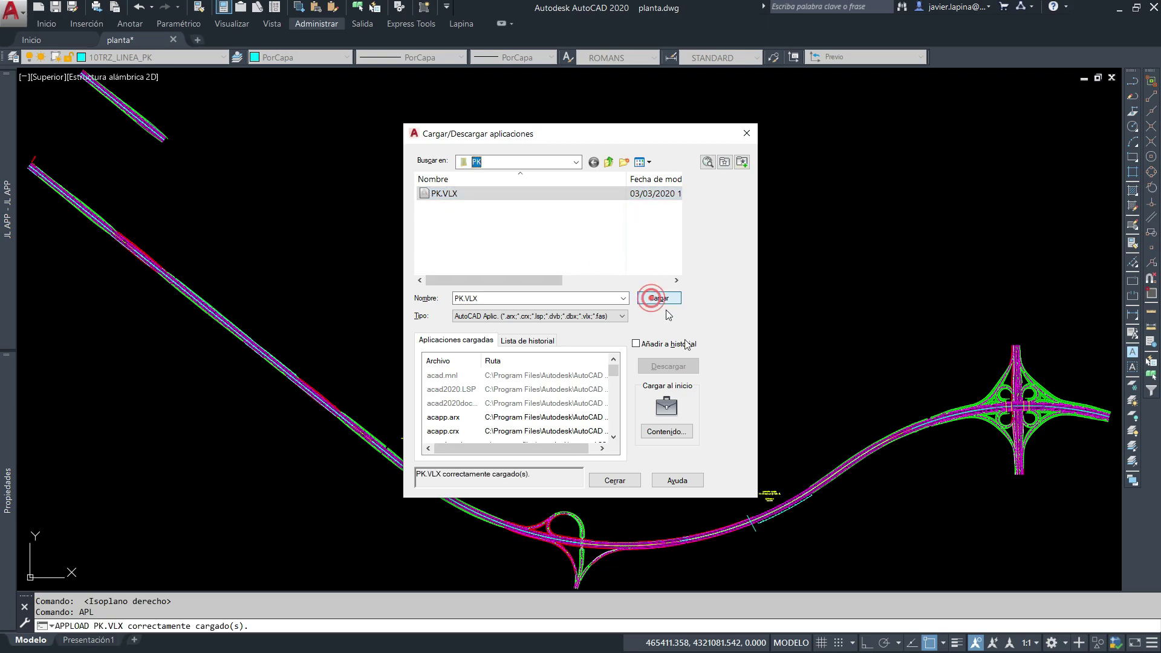
click(615, 480)
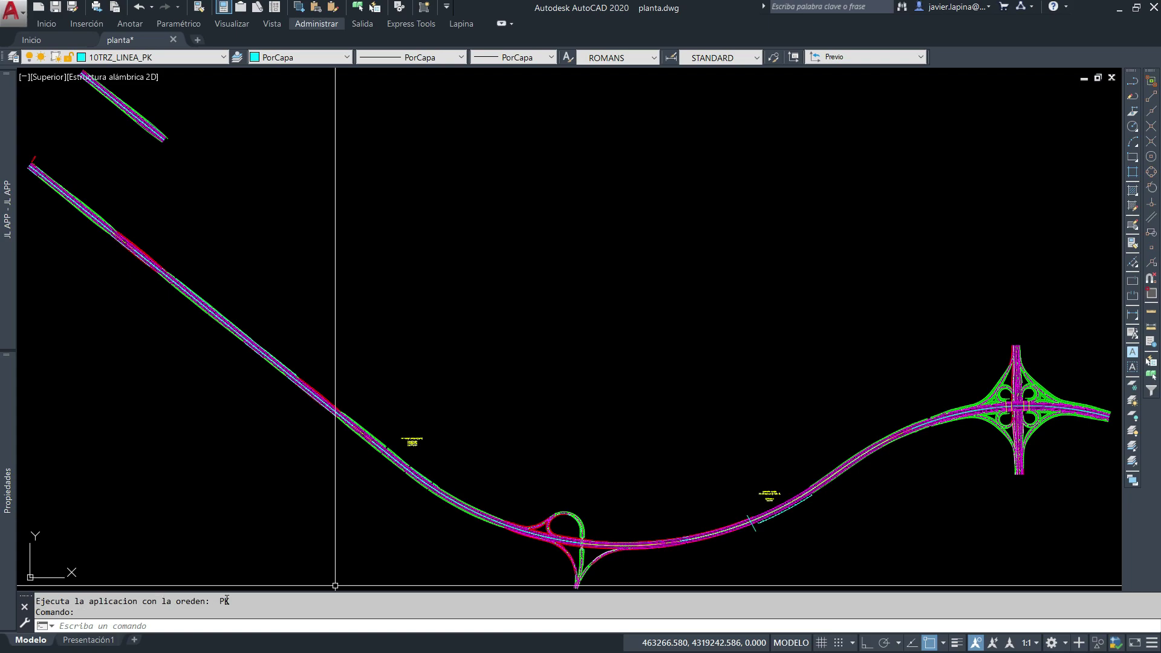
- Run the PK command and choose ROTULACION PK AUTOMATICA
text(pk)
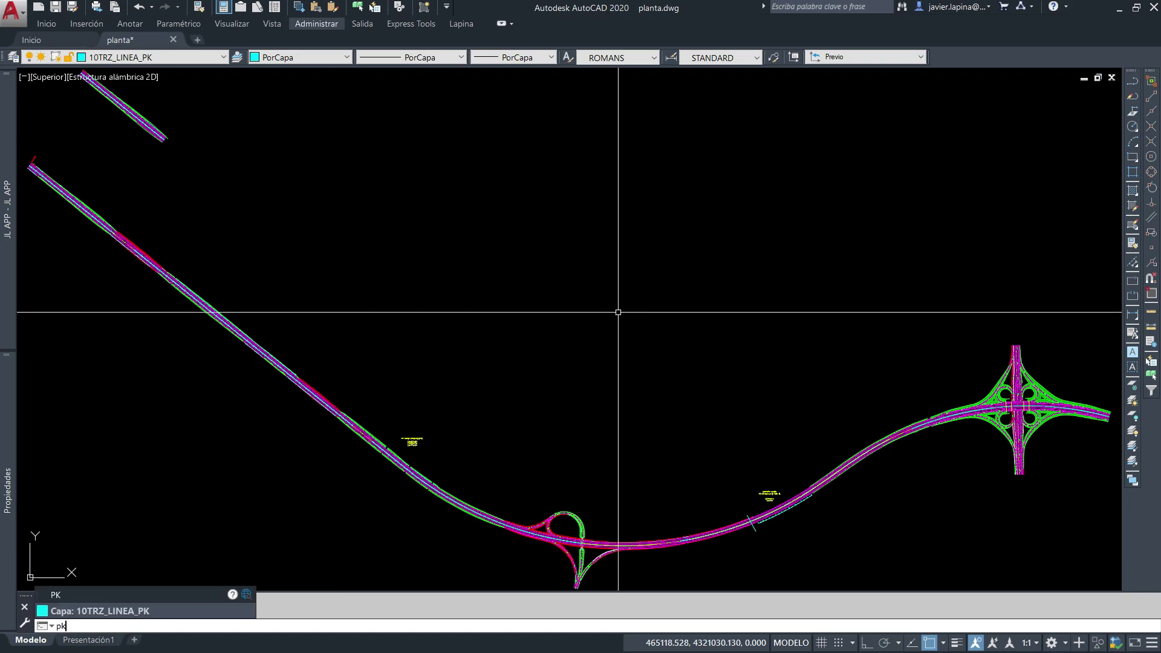
key(Return)
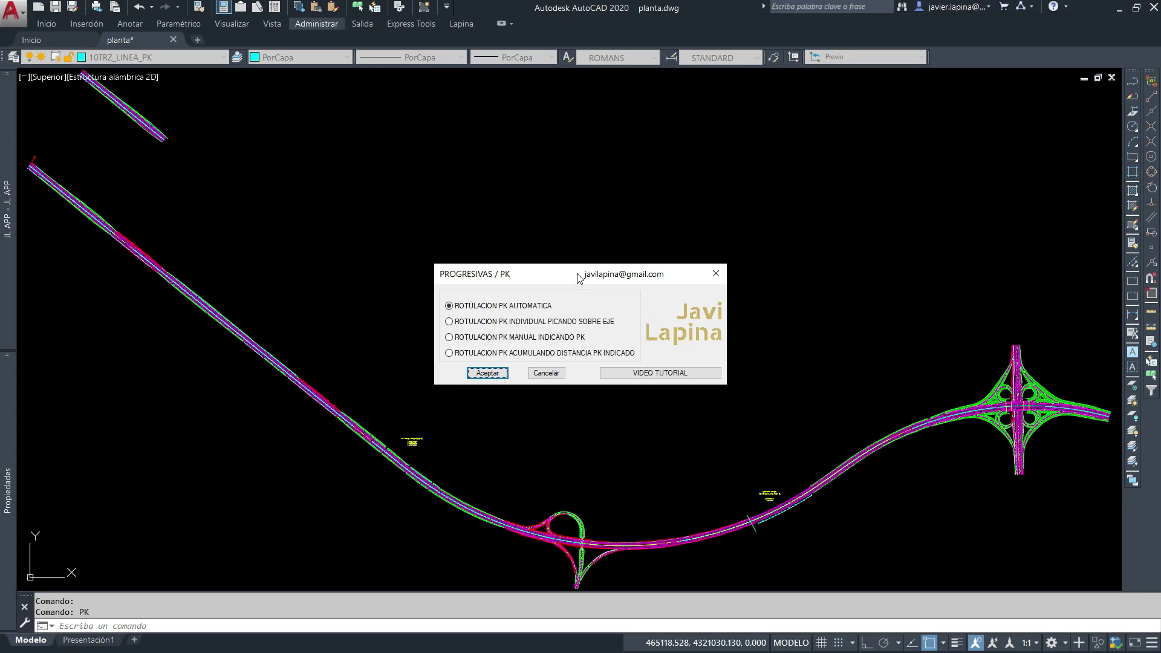
drag(579, 277, 579, 233)
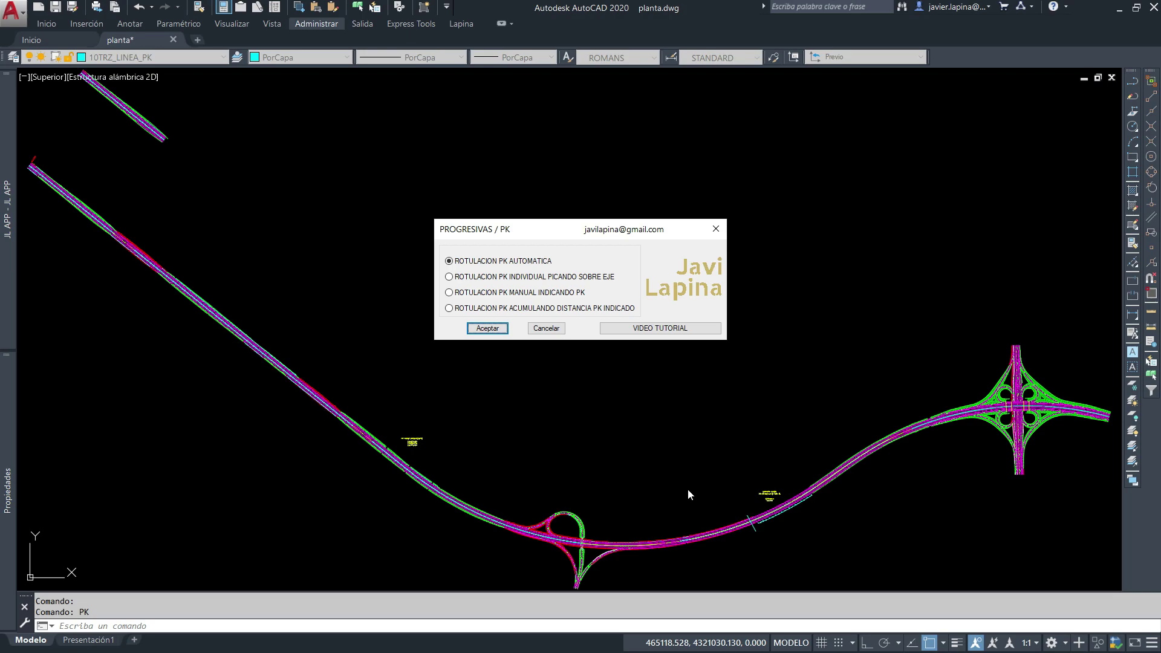
click(488, 330)
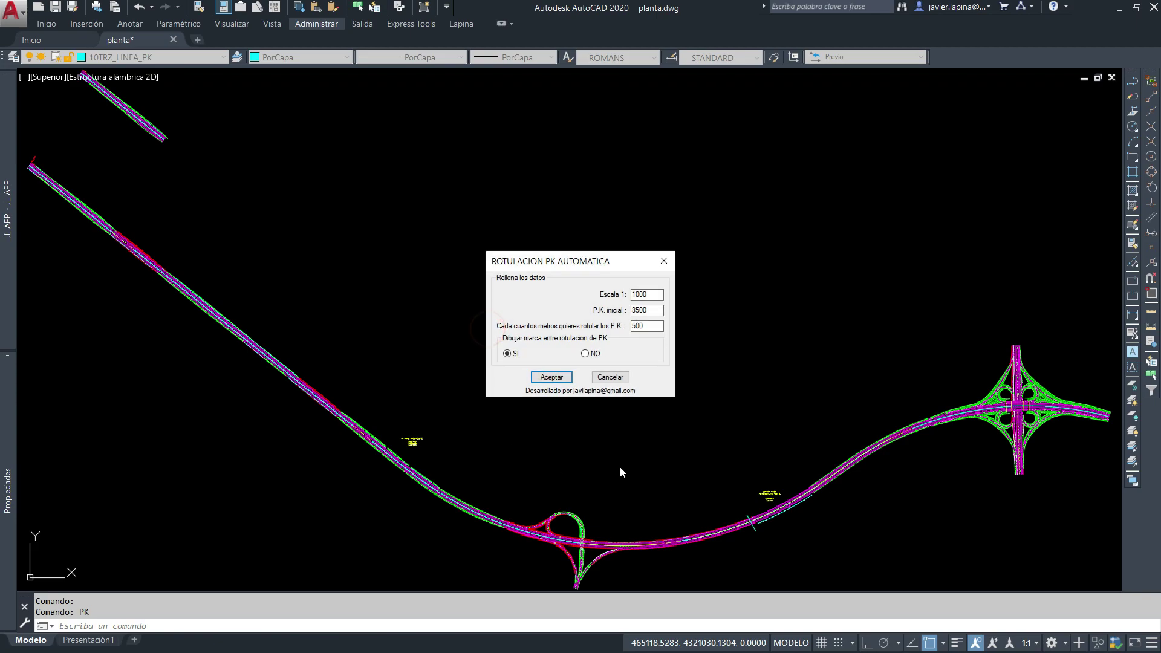
- Enter scale 1000, initial chainage 8500 and a 100 m labelling interval
click(655, 295)
double_click(656, 311)
text(0)
double_click(647, 325)
text(10)
- Accept the settings, label the yellow road axis, then regenerate with RG
click(551, 377)
scroll(212, 366, up, 10)
scroll(529, 272, up, 3)
scroll(528, 272, up, 3)
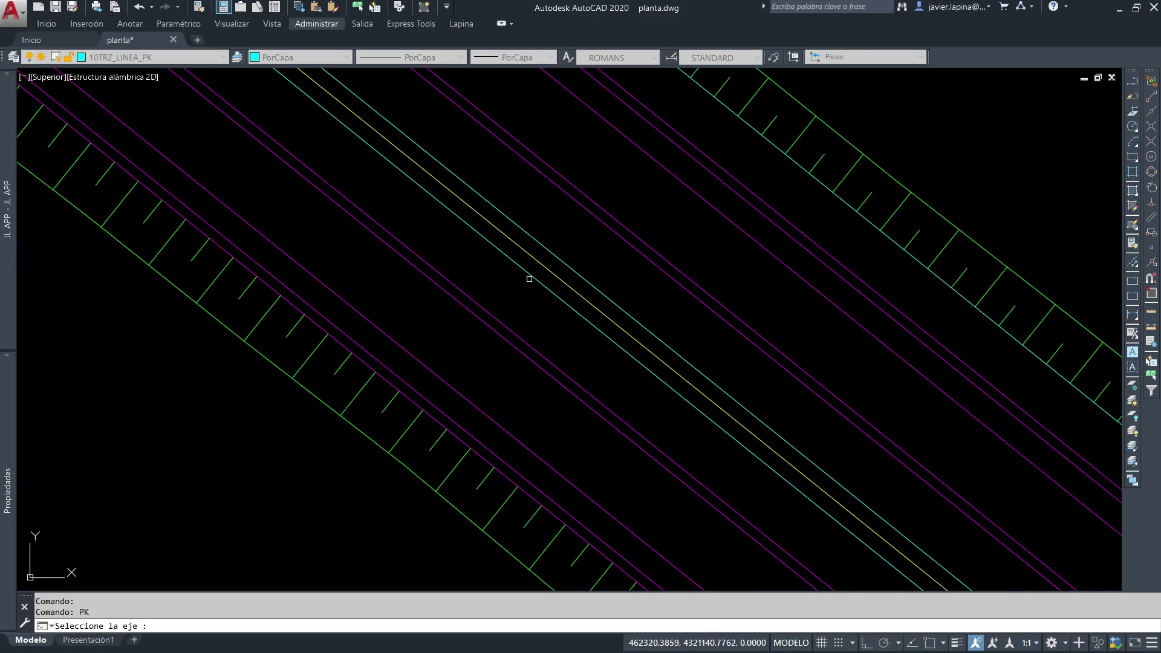
click(547, 270)
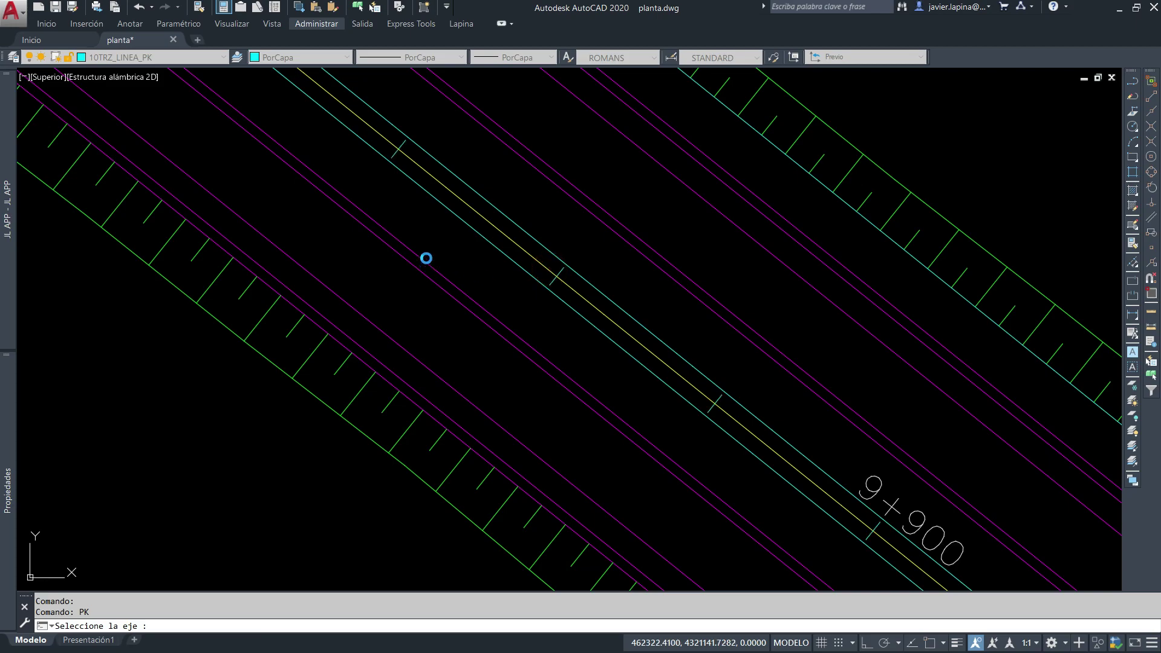
scroll(545, 238, down, 2)
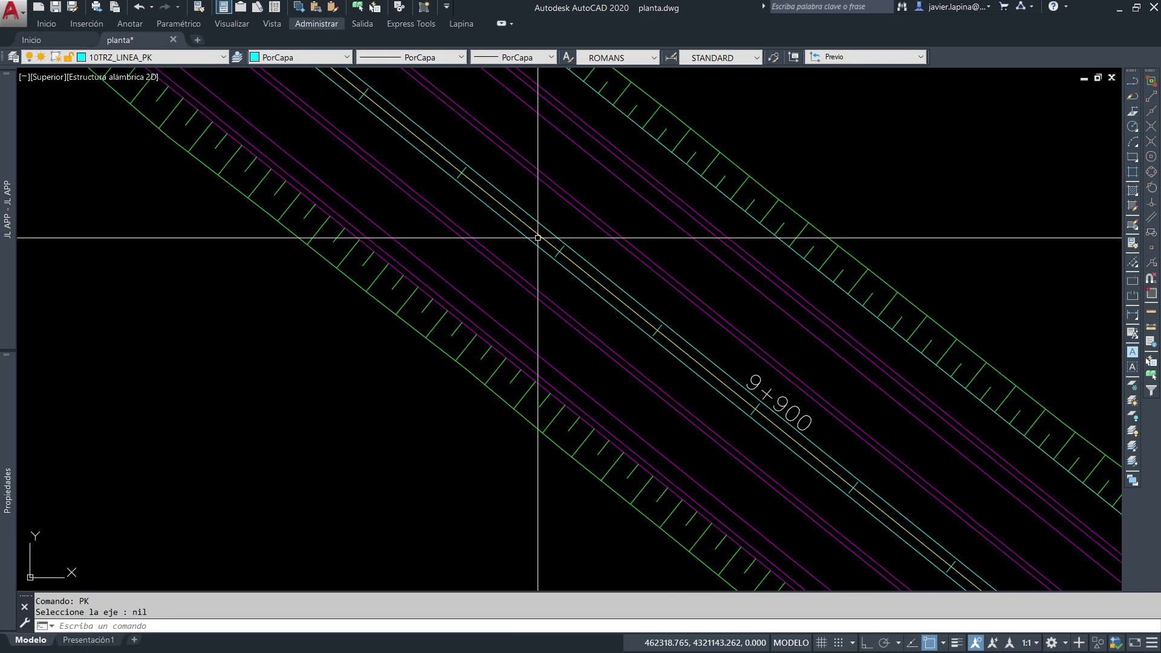
text(RG)
key(Return)
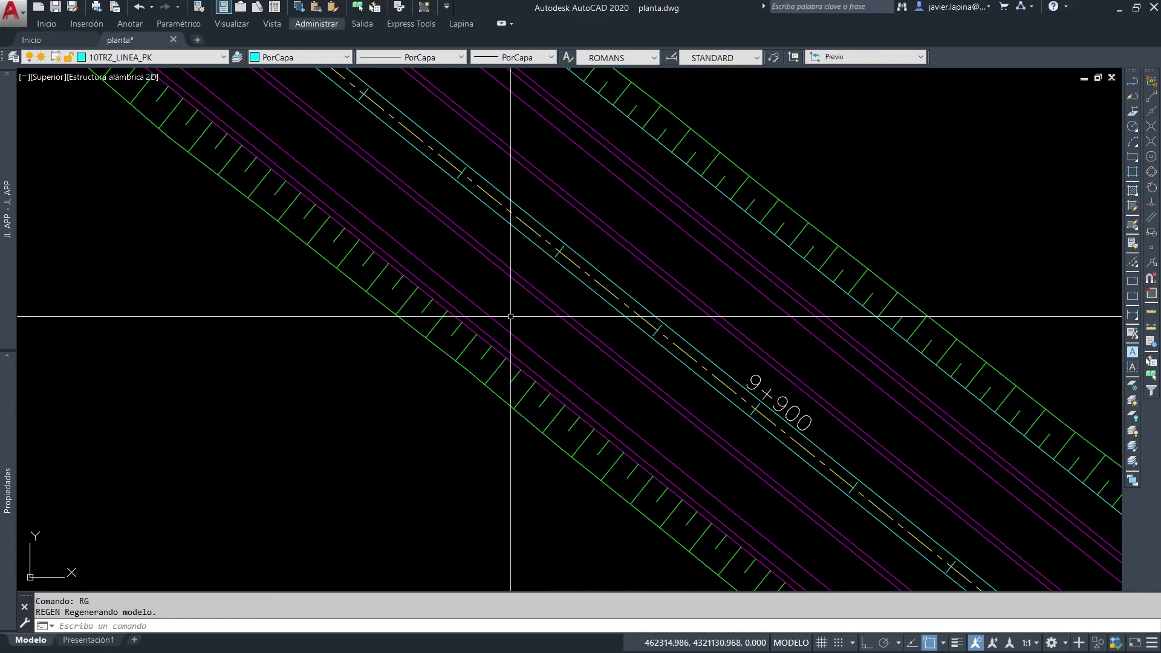
- Pan and zoom along the road to review the new chainage labels
scroll(569, 315, down, 3)
scroll(569, 315, down, 3)
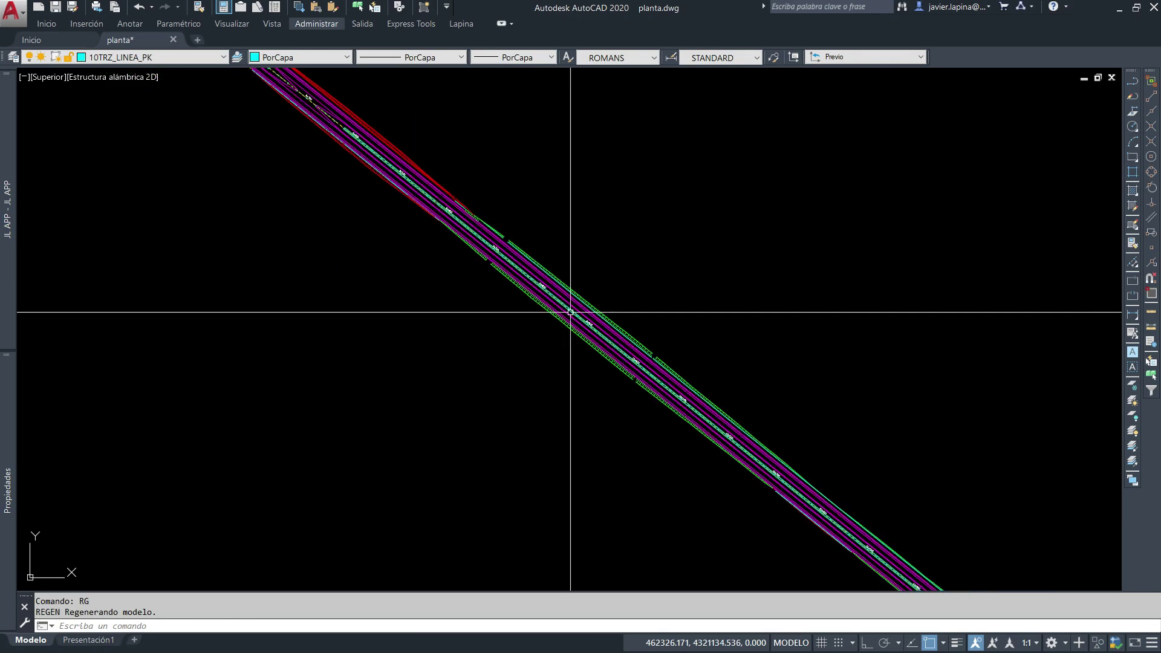
mouse_move(731, 484)
middle_down()
mouse_move(546, 322)
mouse_move(599, 217)
middle_up()
scroll(546, 323, up, 3)
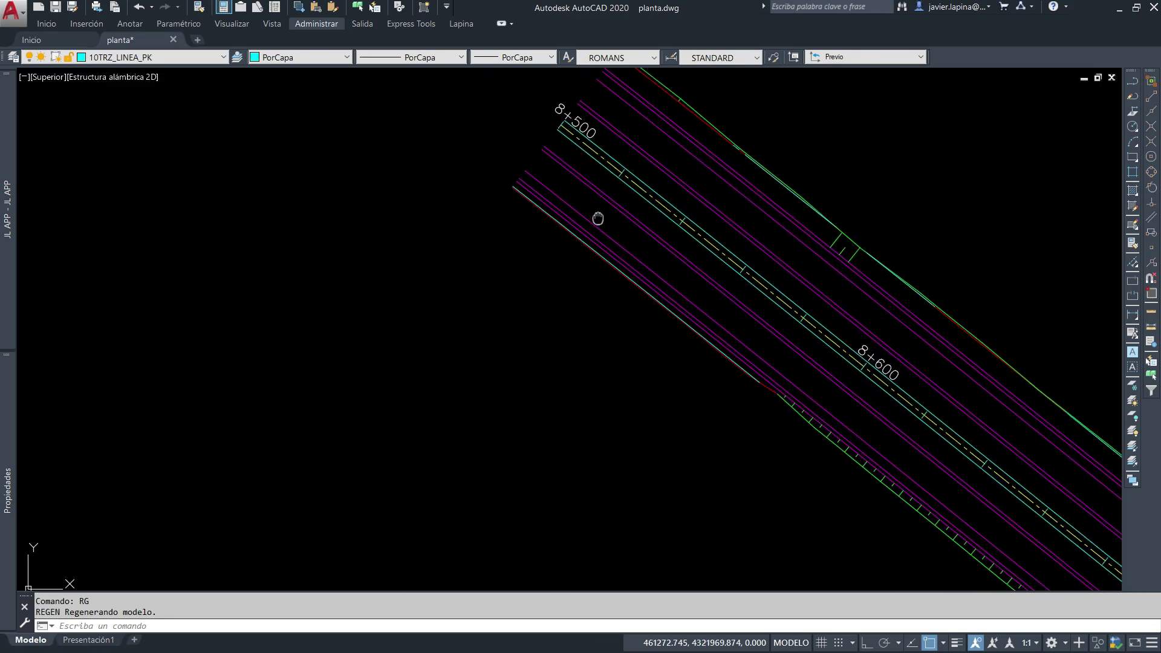
scroll(549, 306, up, 3)
click(539, 189)
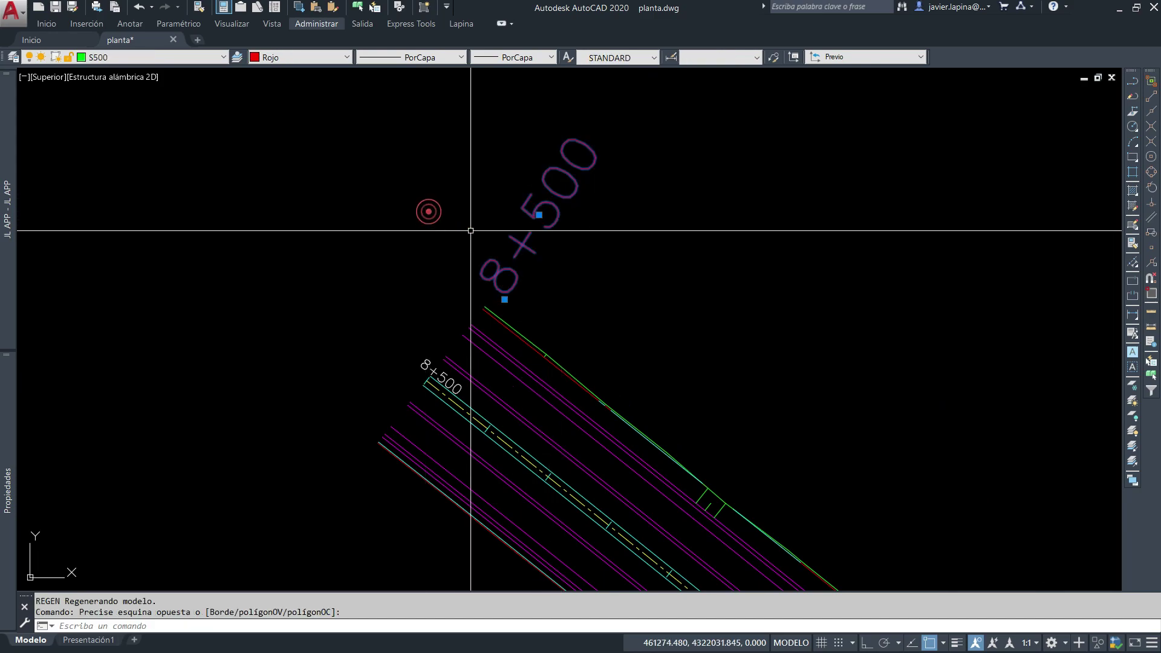
key(Escape)
key(Escape)
scroll(446, 407, down, 3)
scroll(645, 530, down, 2)
scroll(646, 530, up, 3)
scroll(689, 456, up, 1)
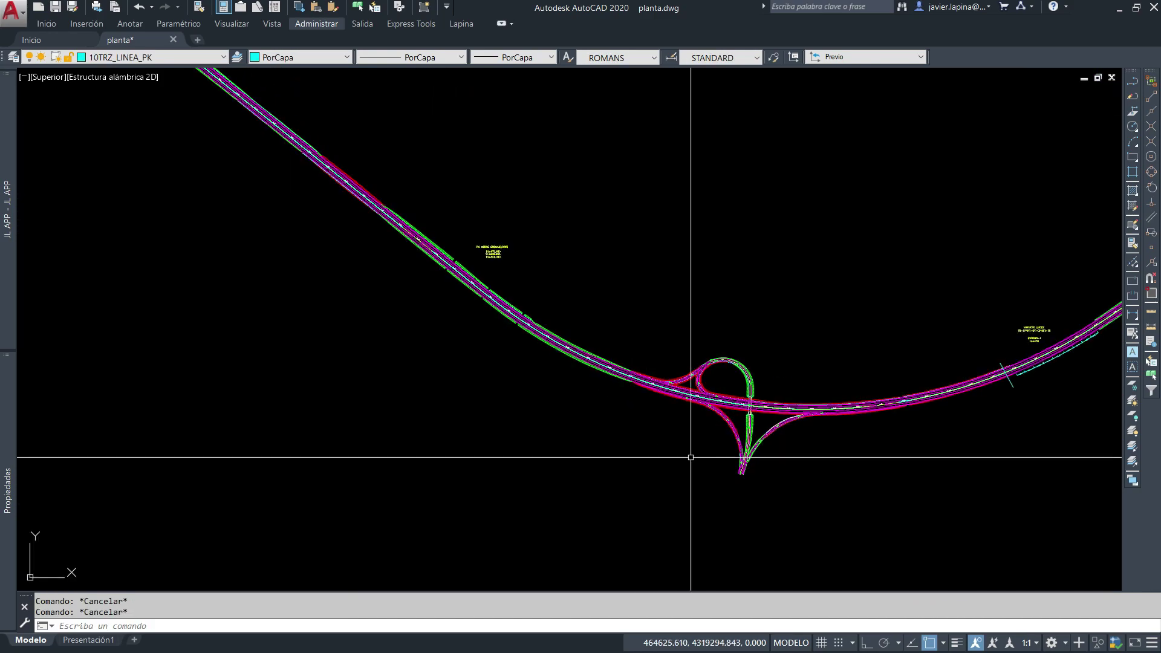
scroll(690, 456, up, 3)
scroll(629, 389, up, 3)
- Check the centreline near 12+600 and pan to the 16+400 and 16+500 chainages
click(639, 340)
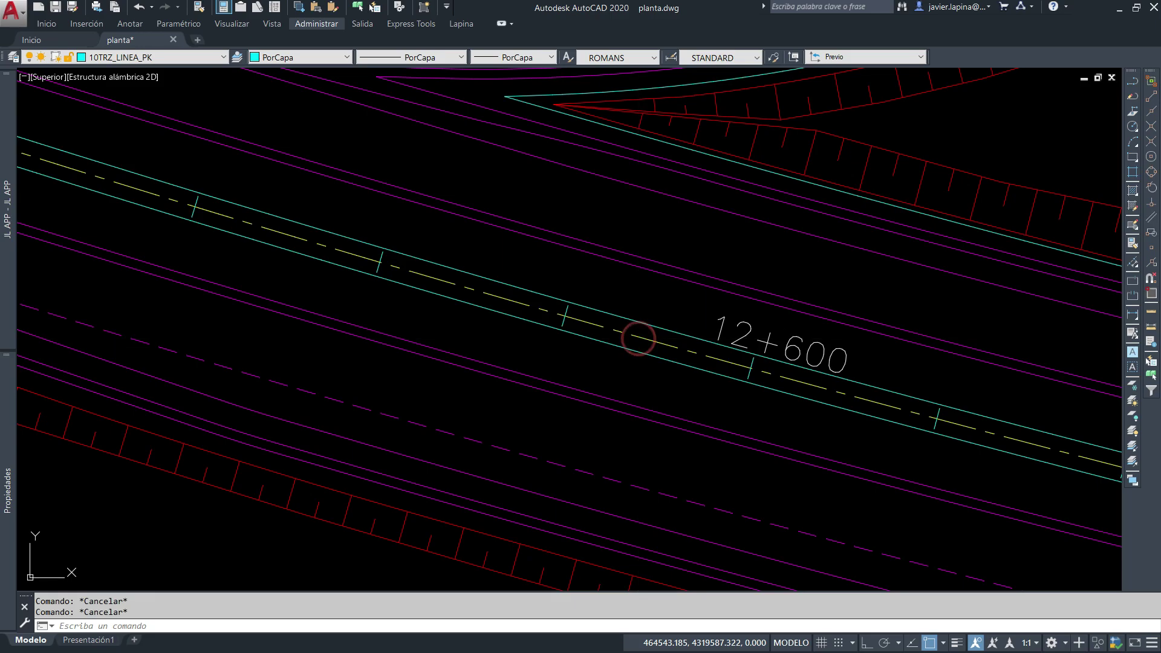
scroll(546, 375, down, 4)
scroll(637, 389, down, 5)
middle_drag(638, 388, 202, 402)
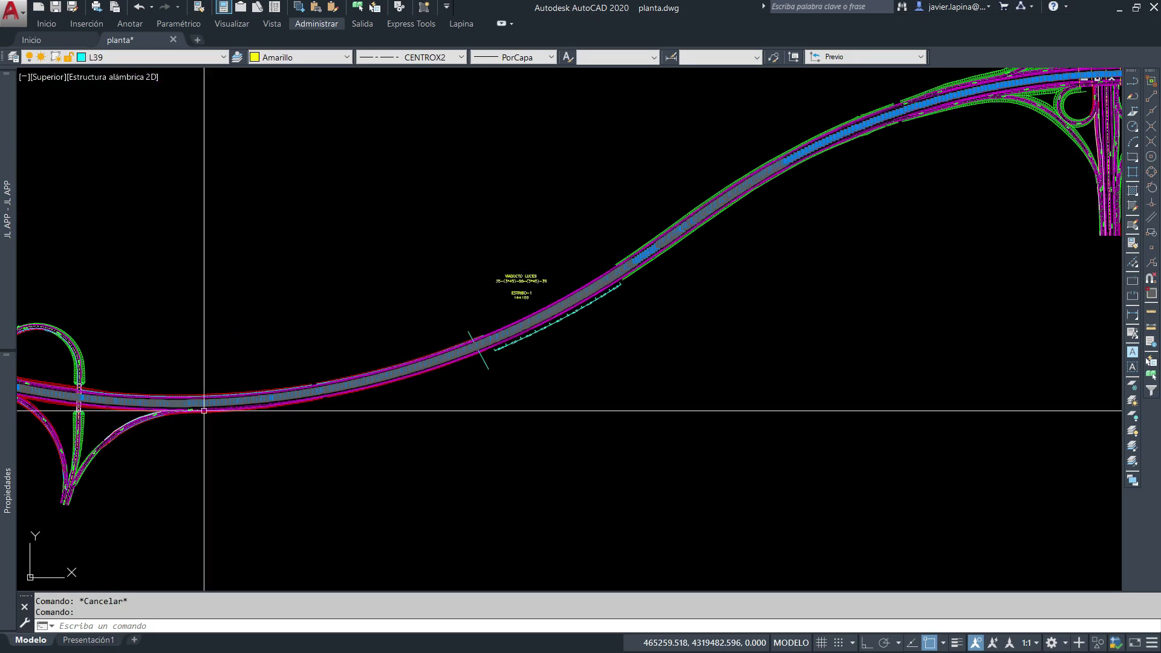
middle_drag(873, 249, 679, 321)
scroll(803, 271, down, 1)
key(Escape)
scroll(653, 266, up, 5)
middle_drag(337, 246, 998, 350)
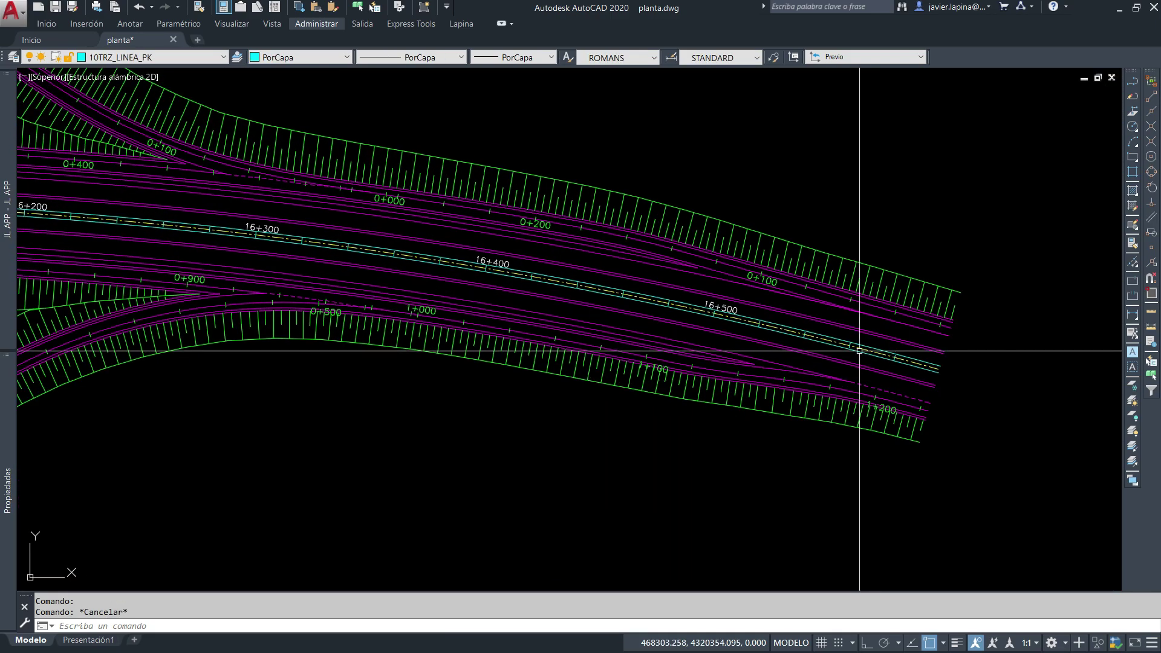
scroll(655, 260, up, 2)
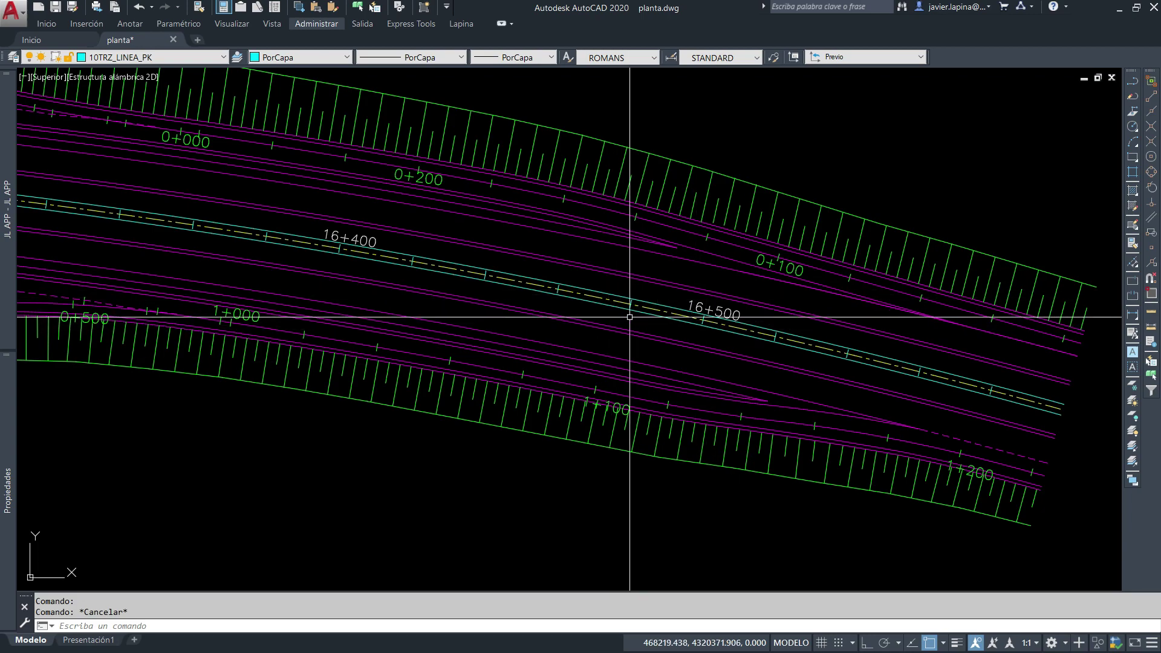
- Rerun PK, then cancel the automatic labelling settings and the pending command
mouse_move(634, 305)
text(PK)
key(Return)
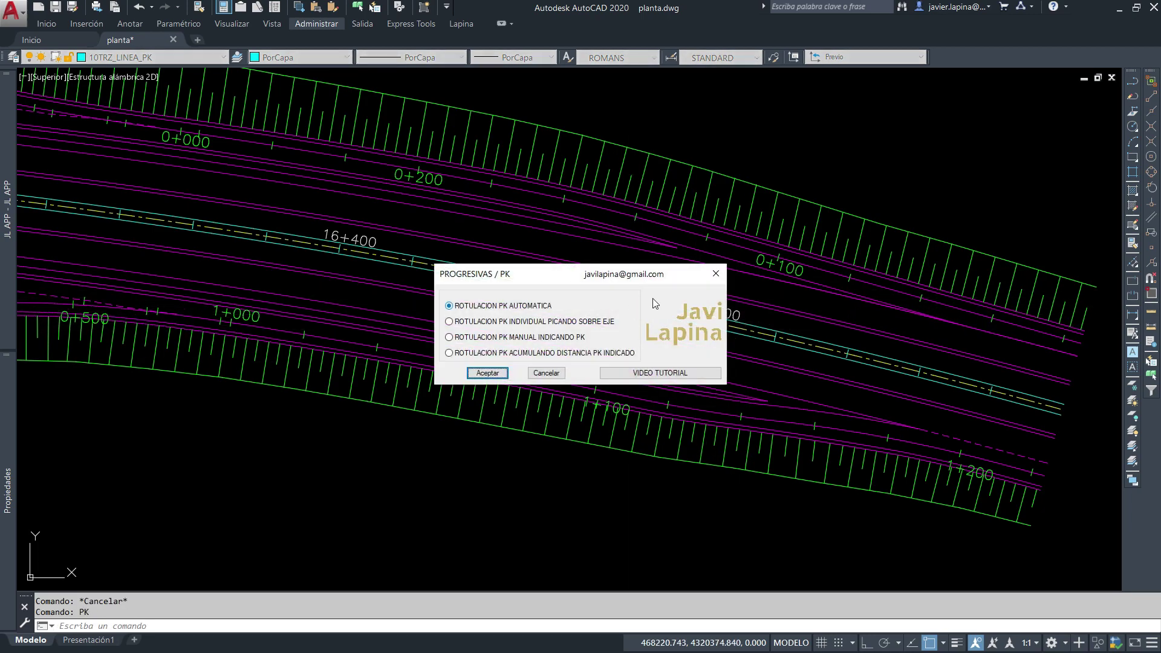
click(487, 373)
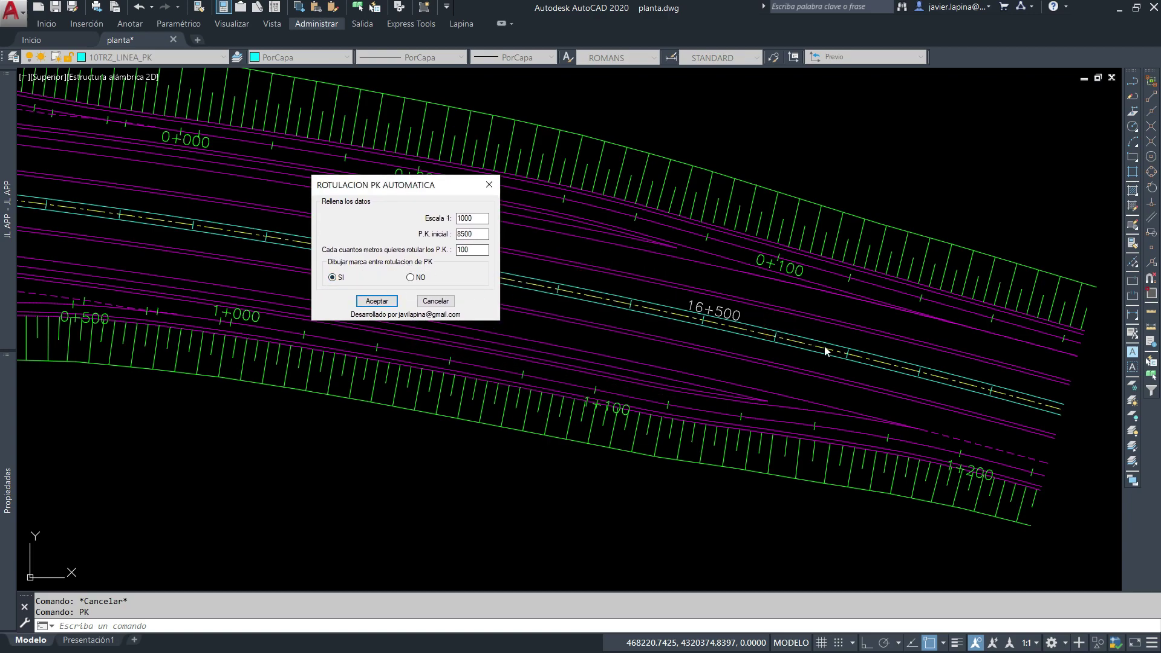
key(Escape)
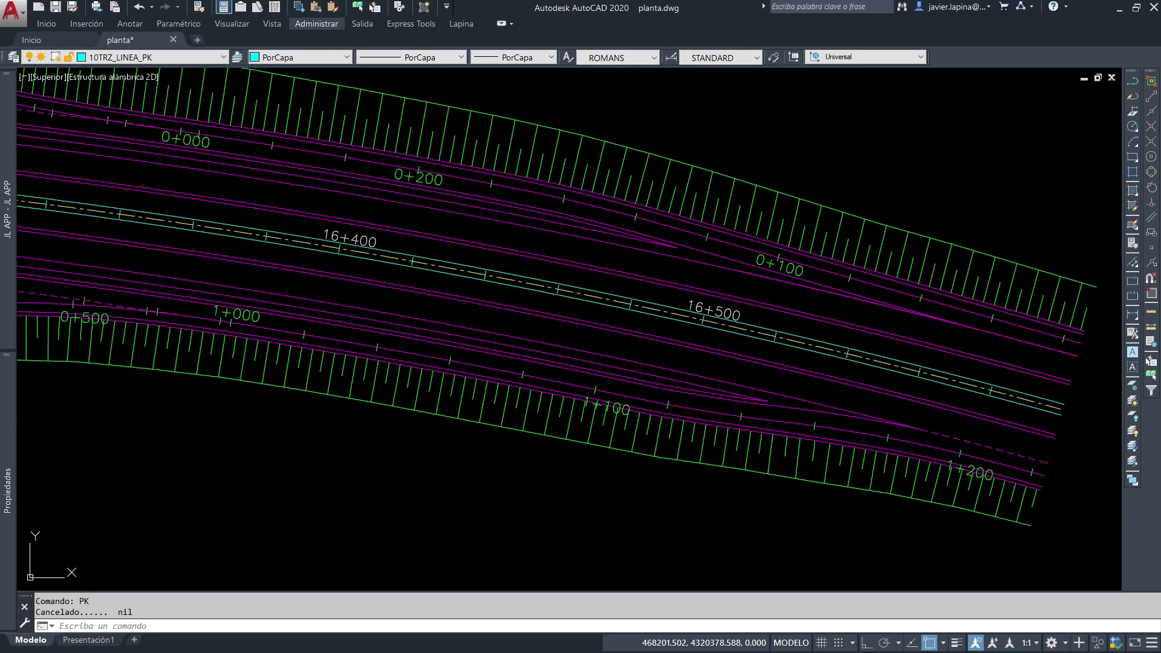
click(560, 287)
key(Escape)
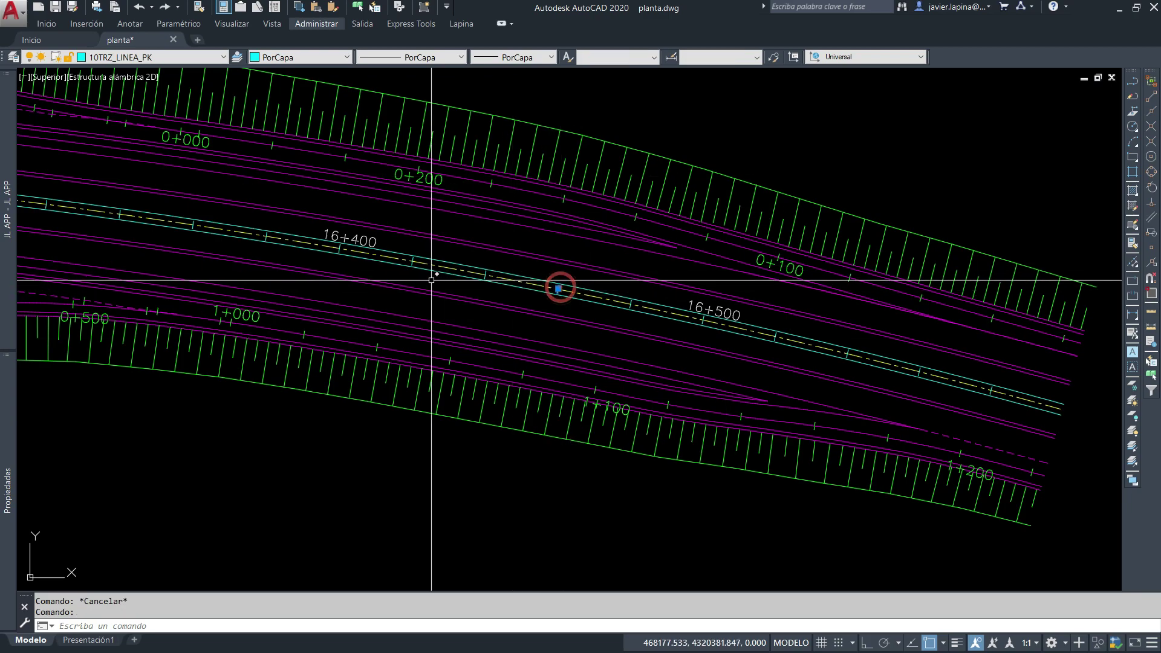
- Select the 16+400 and 16+500 labels, then clear the selection
click(346, 242)
click(725, 309)
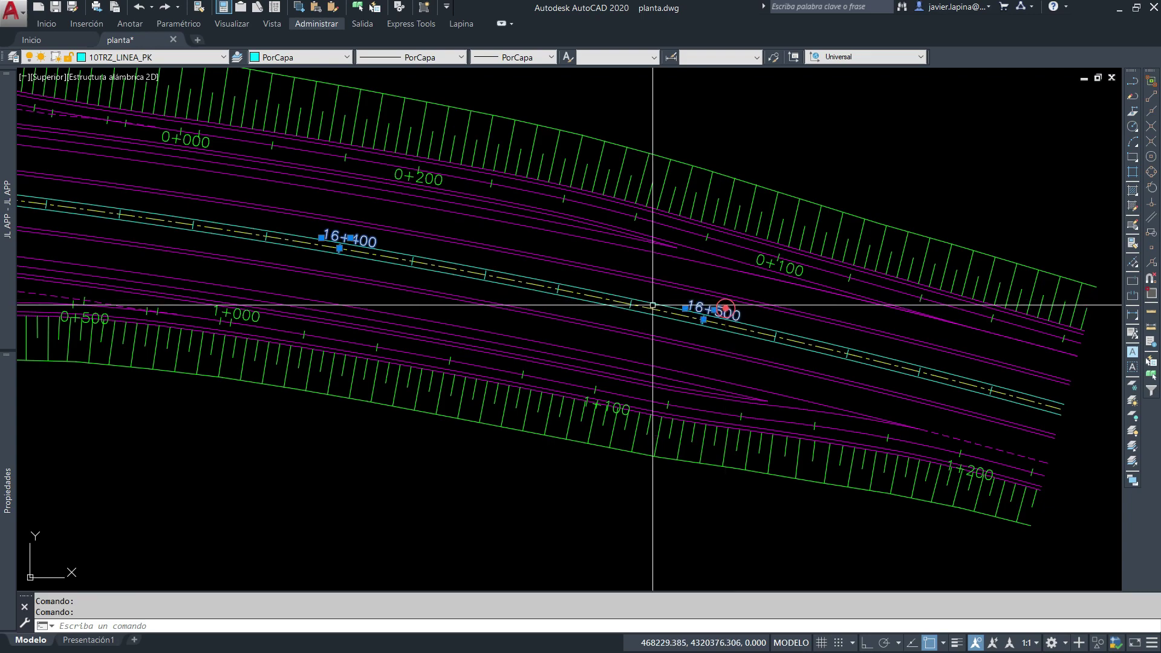
key(Escape)
scroll(616, 304, down, 4)
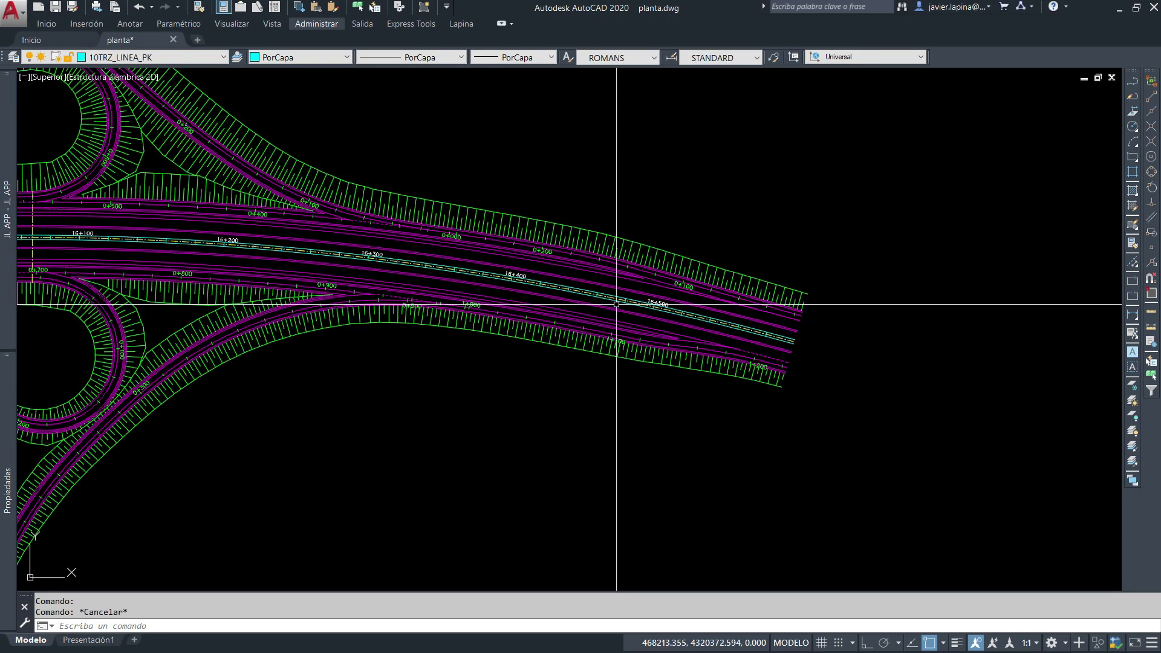
- Use SSX with the 16+500 label as sample to select all 81 matching labels
text(ssx)
key(Return)
scroll(644, 303, up, 6)
click(751, 293)
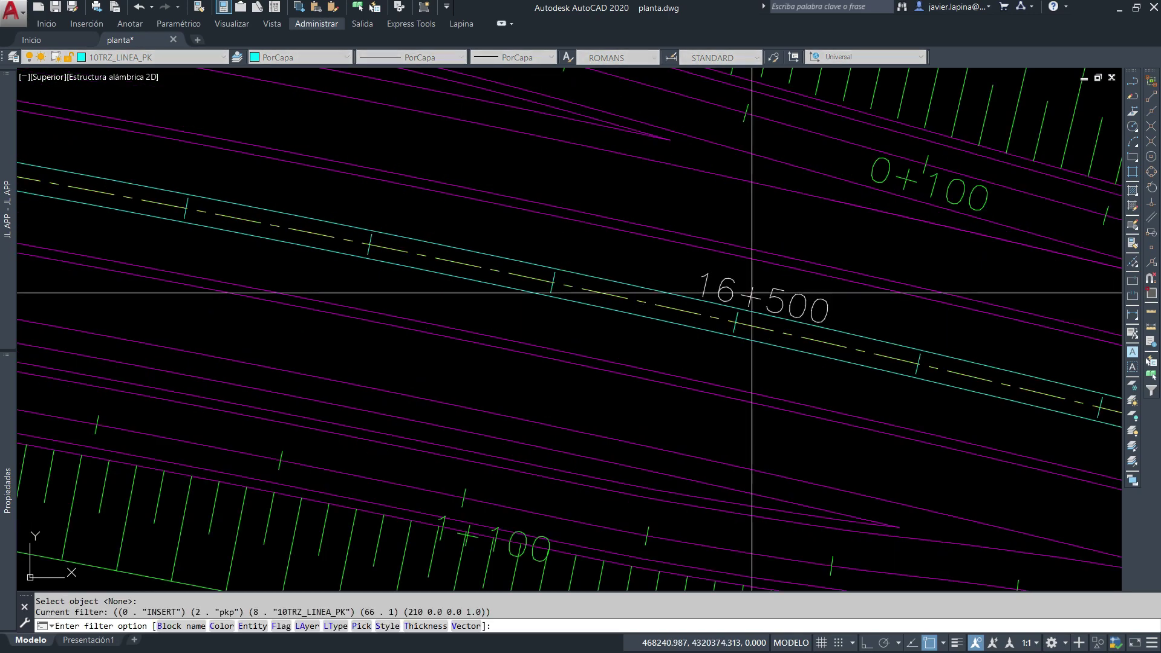
key(Return)
scroll(599, 308, down, 6)
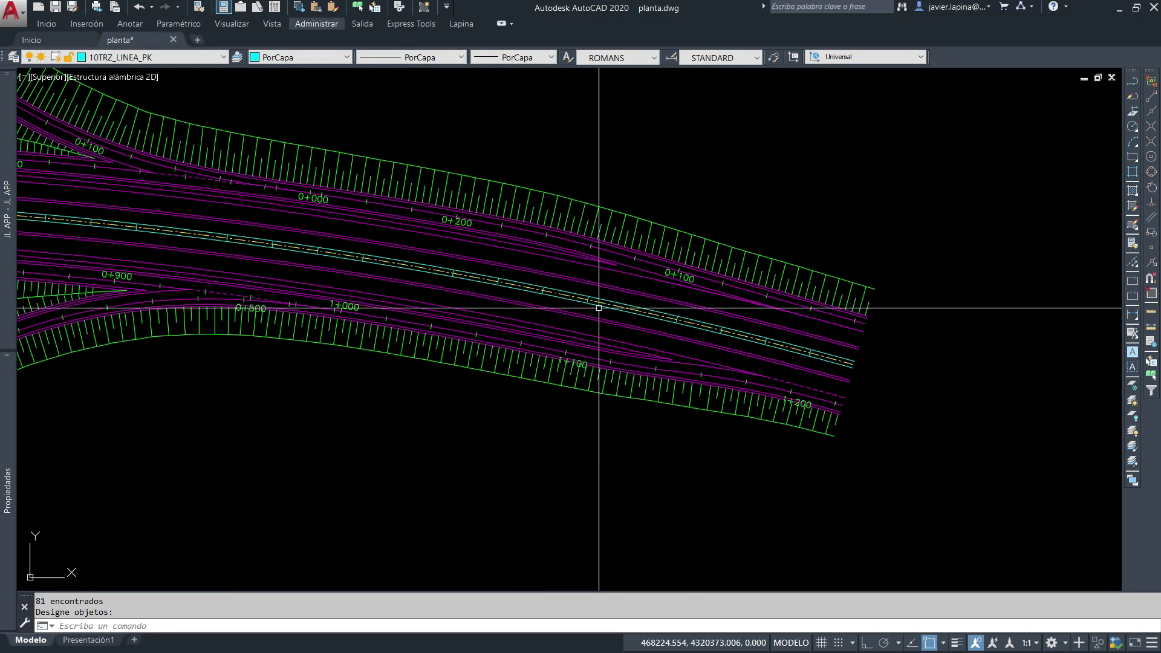
- Use SSX with the yellow road axis as sample to select every matching object
key(Return)
text(ssx)
key(Return)
scroll(599, 302, up, 5)
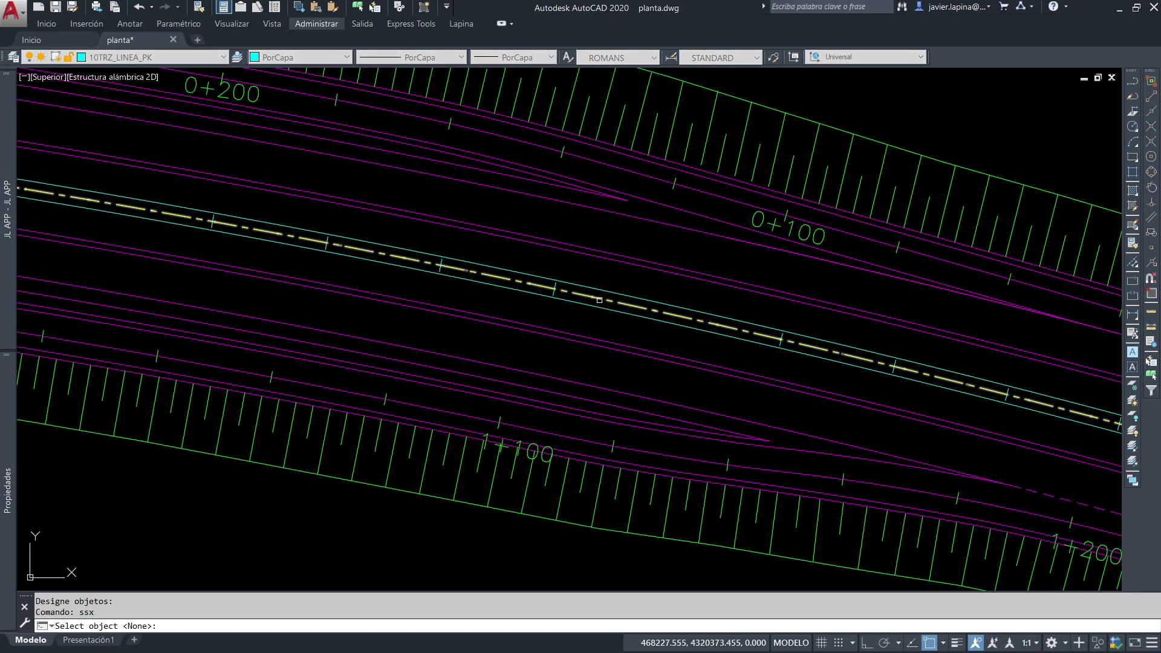
click(555, 287)
key(Return)
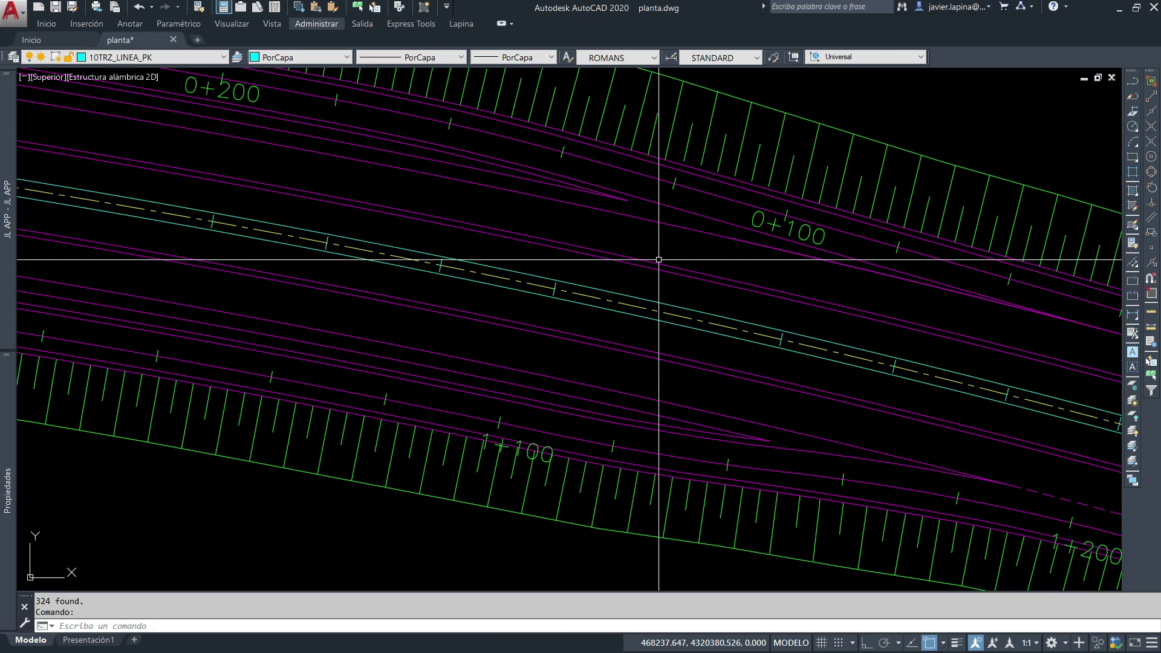
text(p)
scroll(611, 308, down, 3)
scroll(572, 355, down, 3)
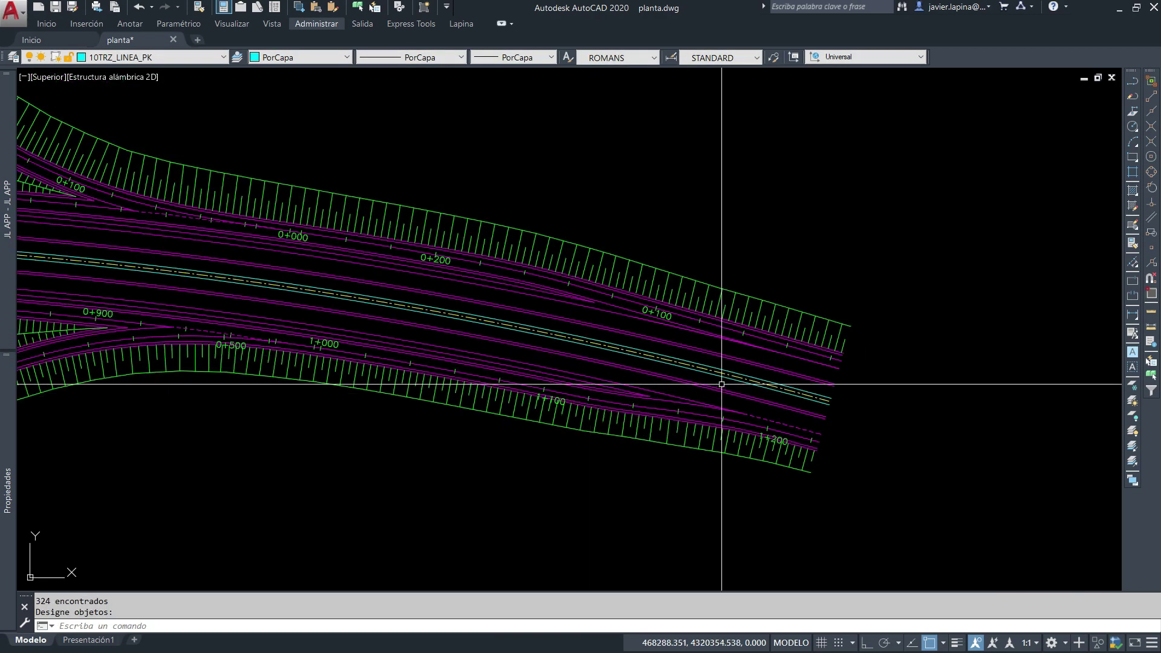
- Set up automatic PK labelling at scale 25, every 500 m, with tick marks off
text(PK)
key(Return)
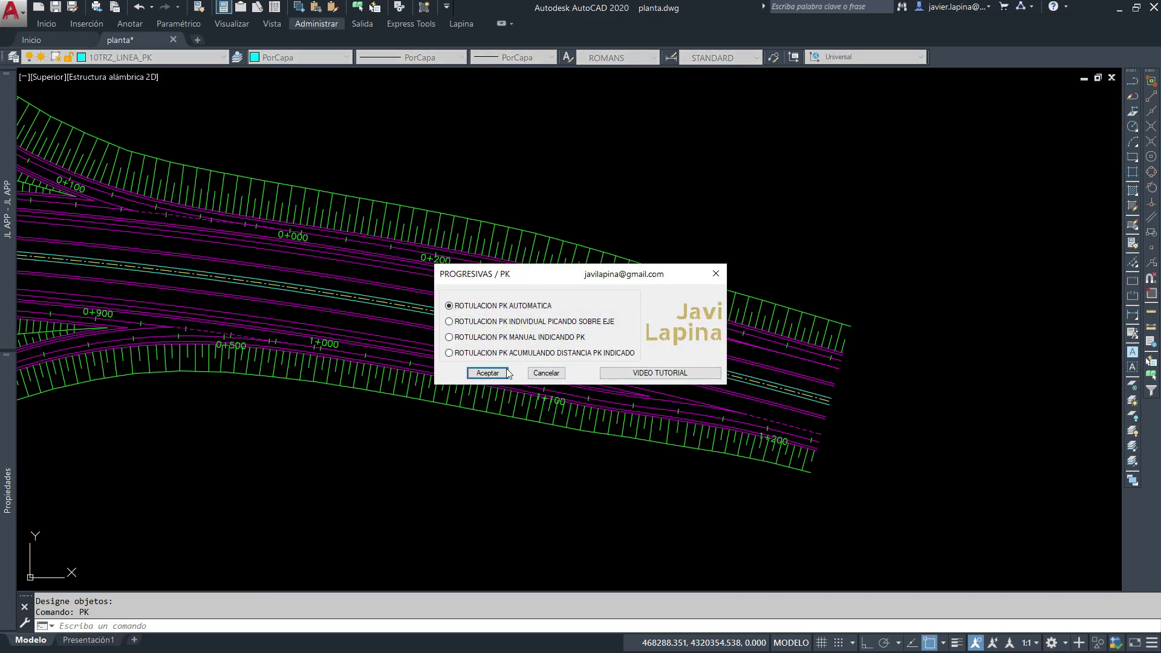
click(488, 373)
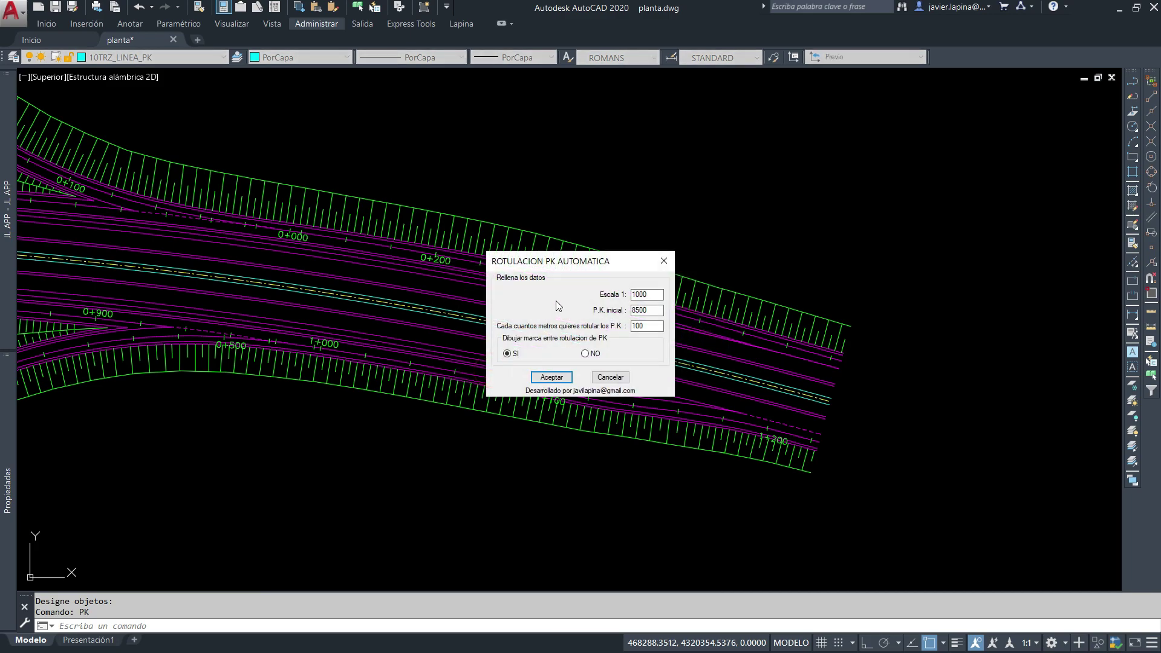
double_click(651, 295)
text(25)
double_click(649, 325)
click(585, 354)
click(552, 377)
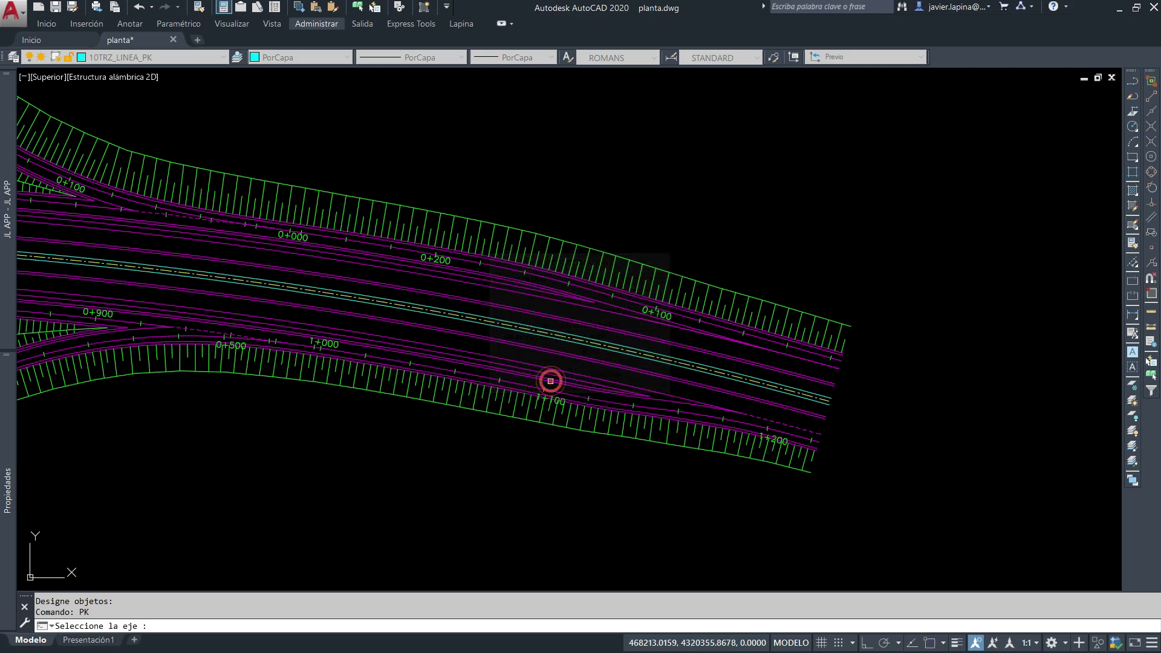
- Label the road axis and pan across the interchange to the loop ramp section
scroll(436, 313, up, 4)
click(476, 310)
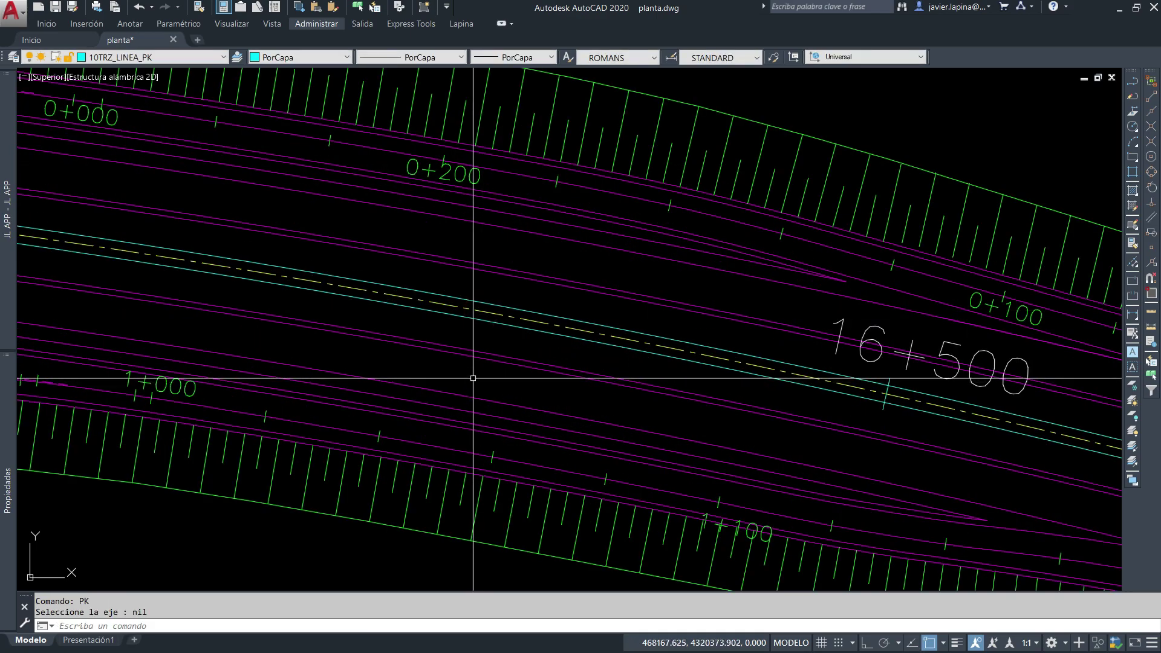
scroll(523, 310, down, 8)
scroll(523, 310, down, 3)
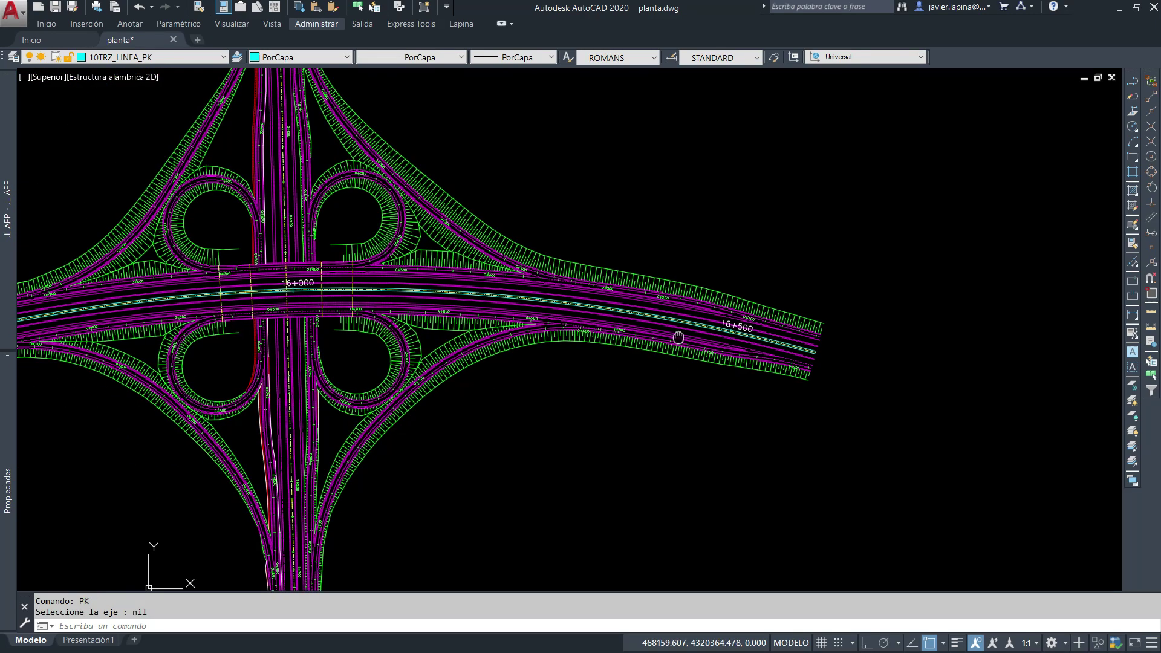
middle_drag(254, 339, 535, 299)
scroll(535, 299, up, 3)
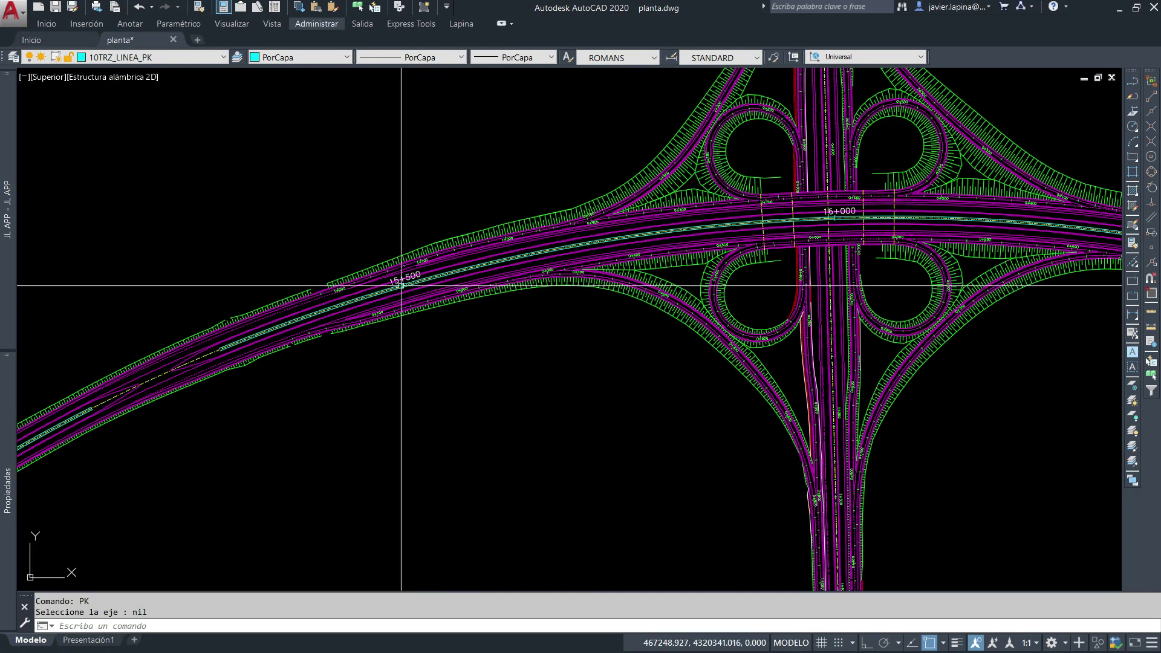
middle_drag(861, 227, 610, 248)
scroll(611, 248, up, 5)
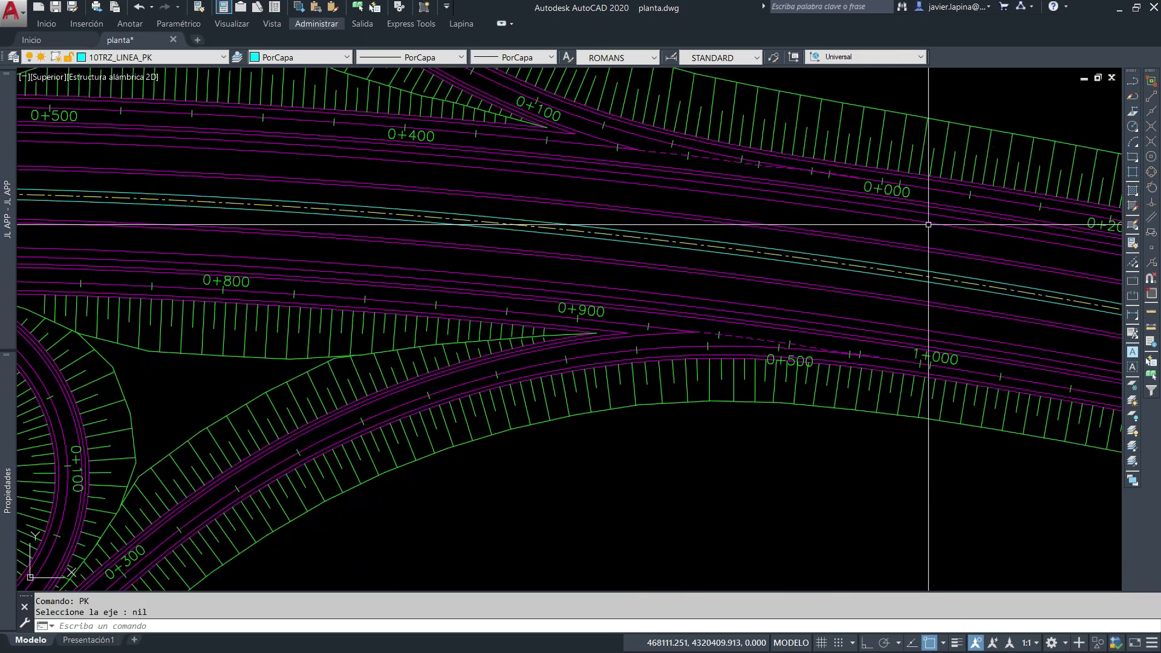
scroll(390, 271, down, 5)
mouse_move(390, 271)
middle_down()
mouse_move(402, 407)
mouse_move(674, 311)
mouse_move(1040, 345)
middle_up()
- Pan and zoom to centre the diagonal road section
scroll(445, 351, down, 5)
middle_drag(446, 350, 778, 454)
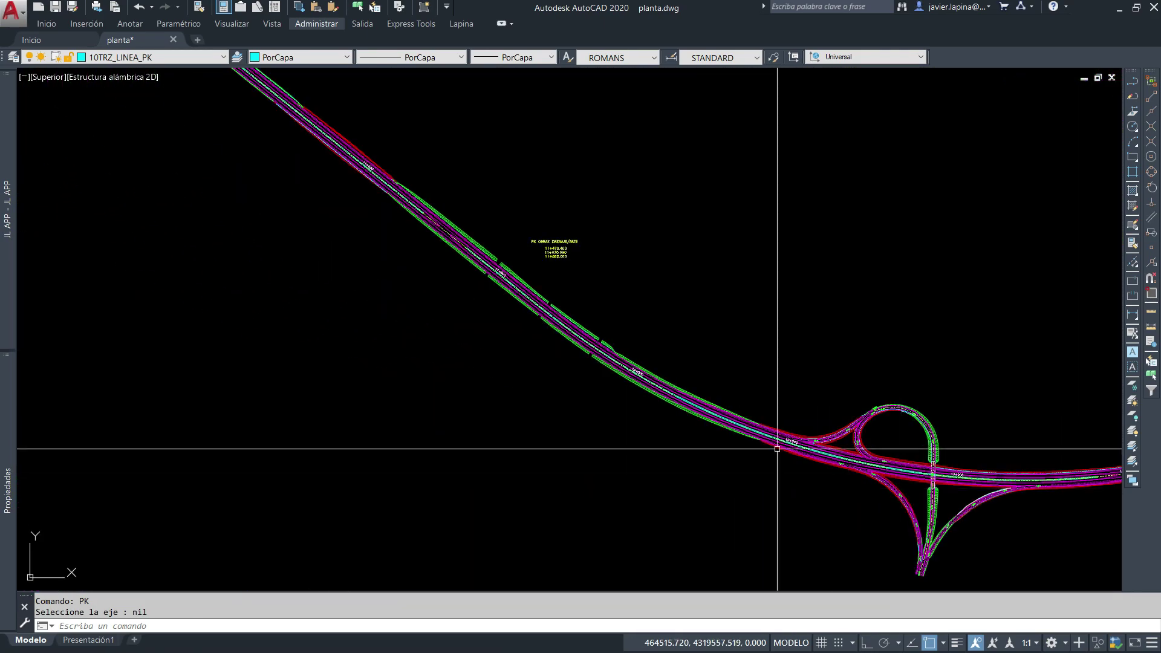
scroll(570, 475, up, 5)
middle_drag(570, 474, 749, 460)
scroll(583, 397, down, 5)
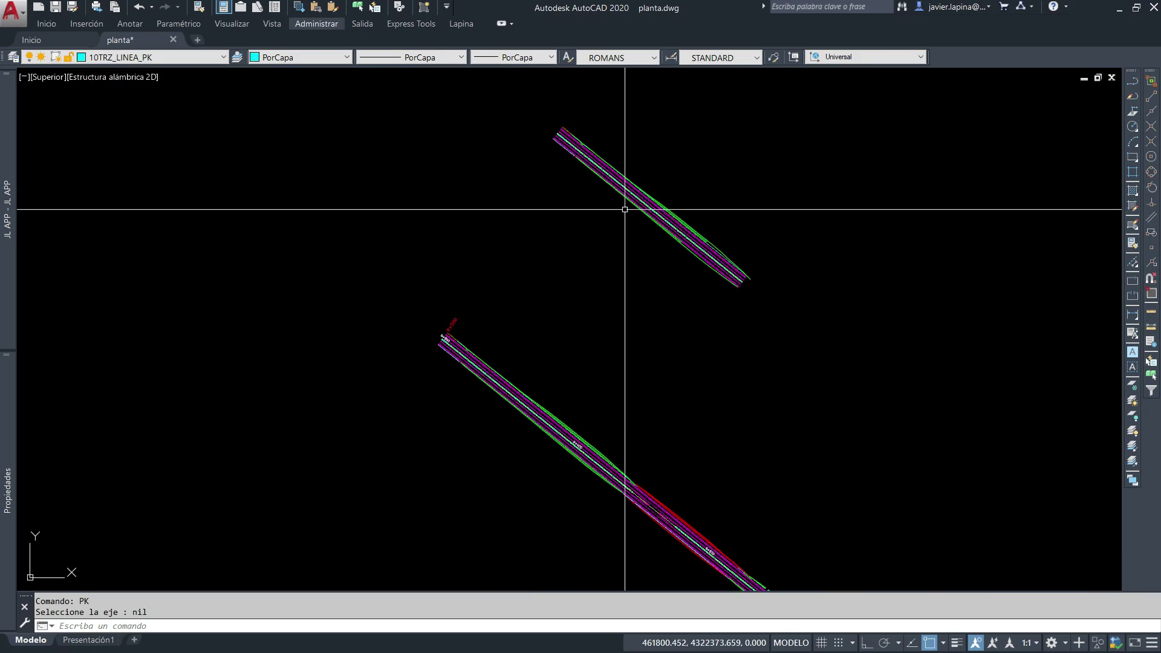
scroll(490, 293, up, 3)
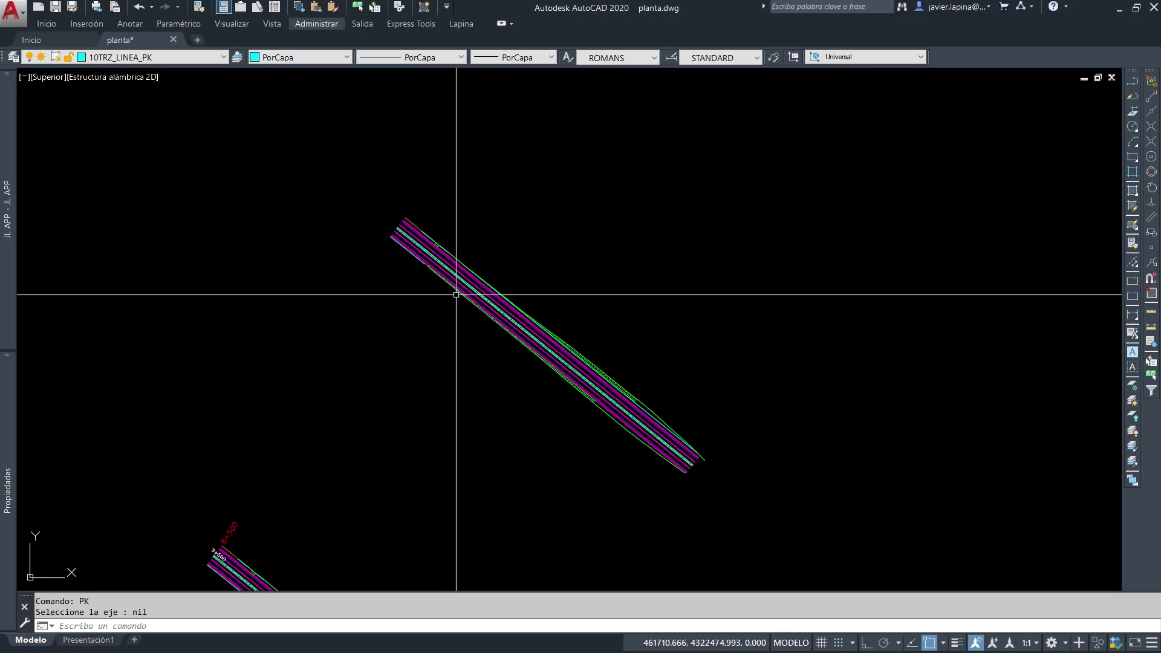
scroll(466, 280, up, 4)
middle_drag(465, 284, 444, 232)
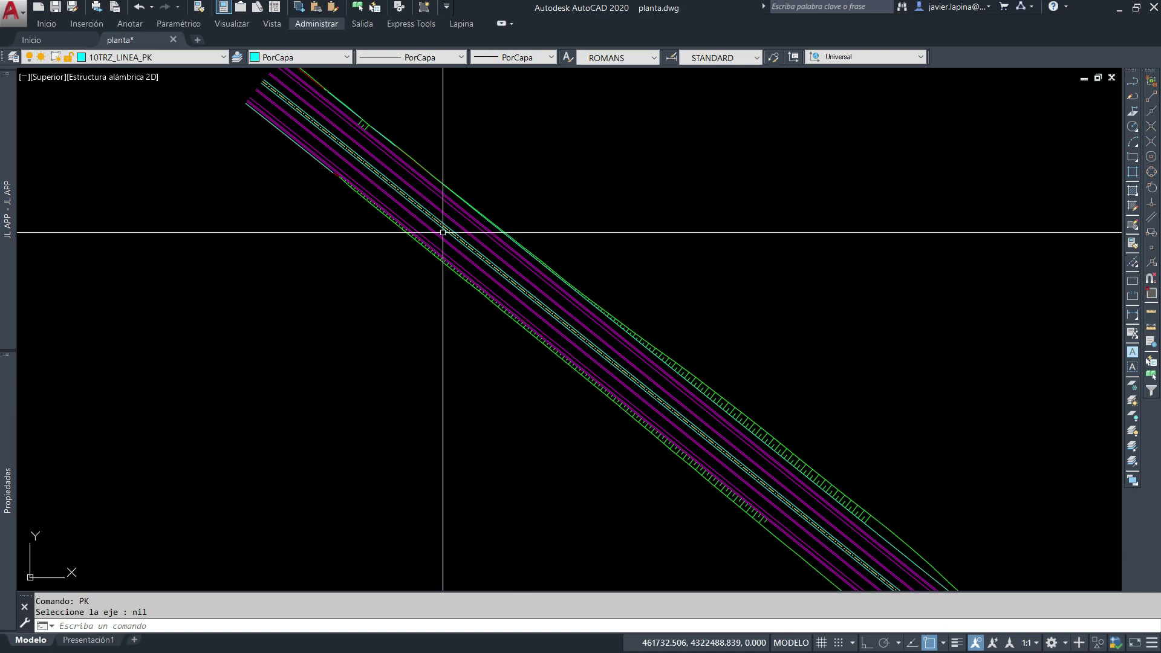
- Configure automatic PK labels at scale 1:100, every 20 m, with tick marks turned off
text(pk)
key(Return)
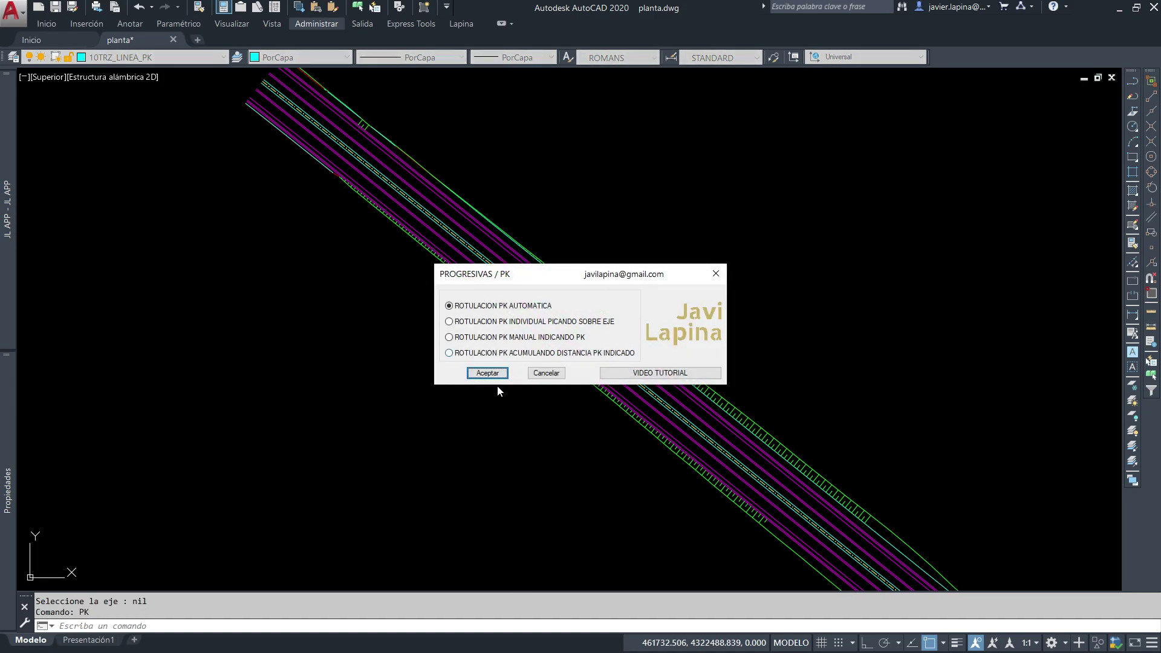
click(487, 373)
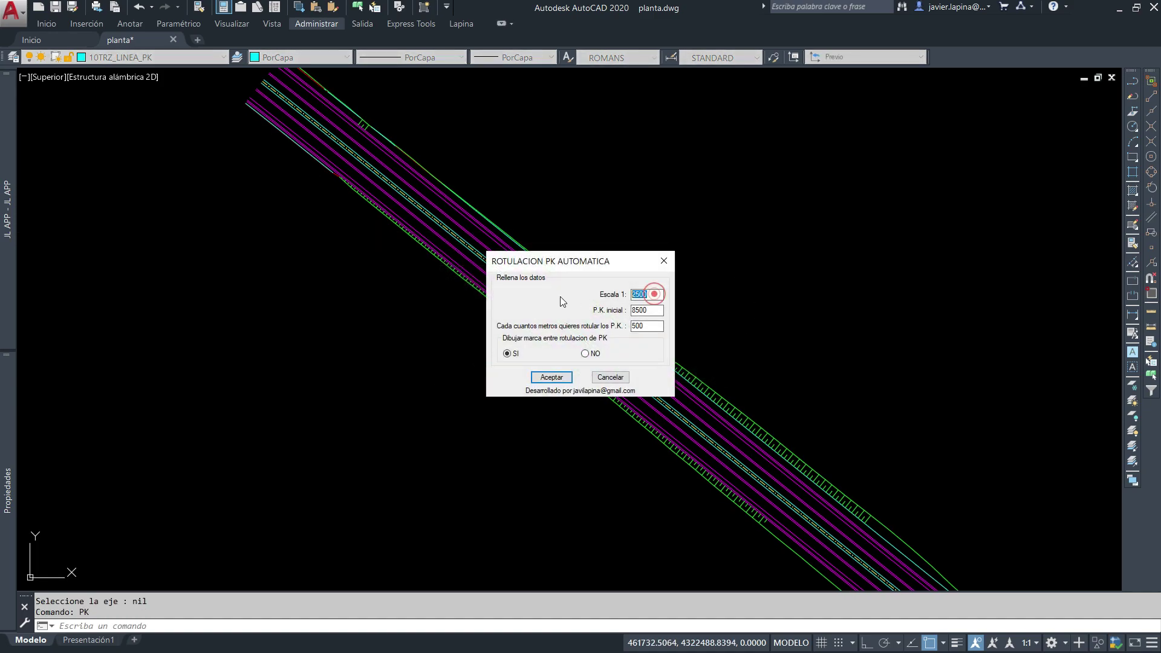
text(1)
click(584, 354)
click(552, 377)
scroll(402, 298, down, 2)
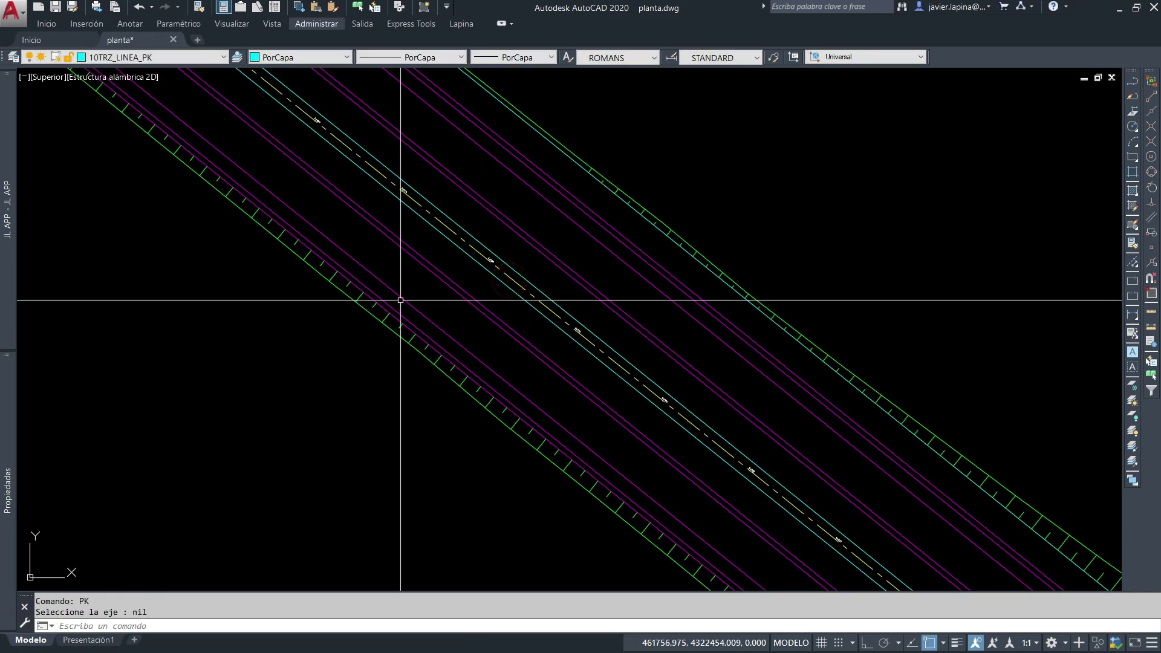
scroll(448, 282, down, 3)
scroll(283, 187, up, 6)
middle_drag(283, 188, 262, 161)
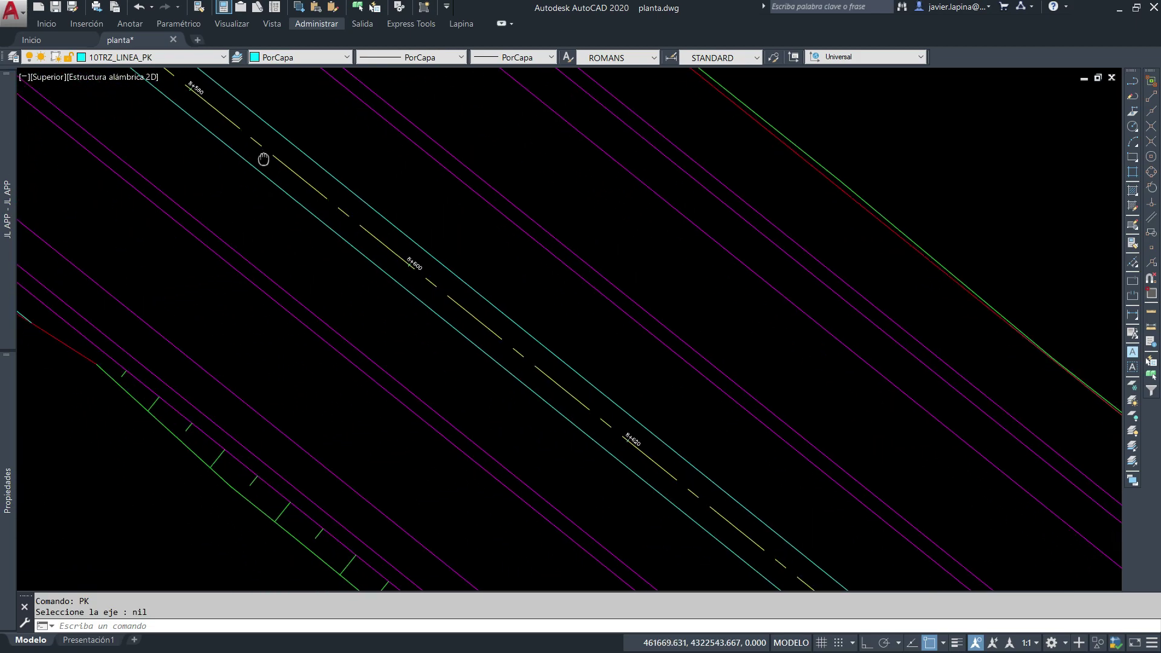
scroll(394, 246, up, 3)
middle_drag(596, 402, 596, 535)
scroll(596, 534, down, 4)
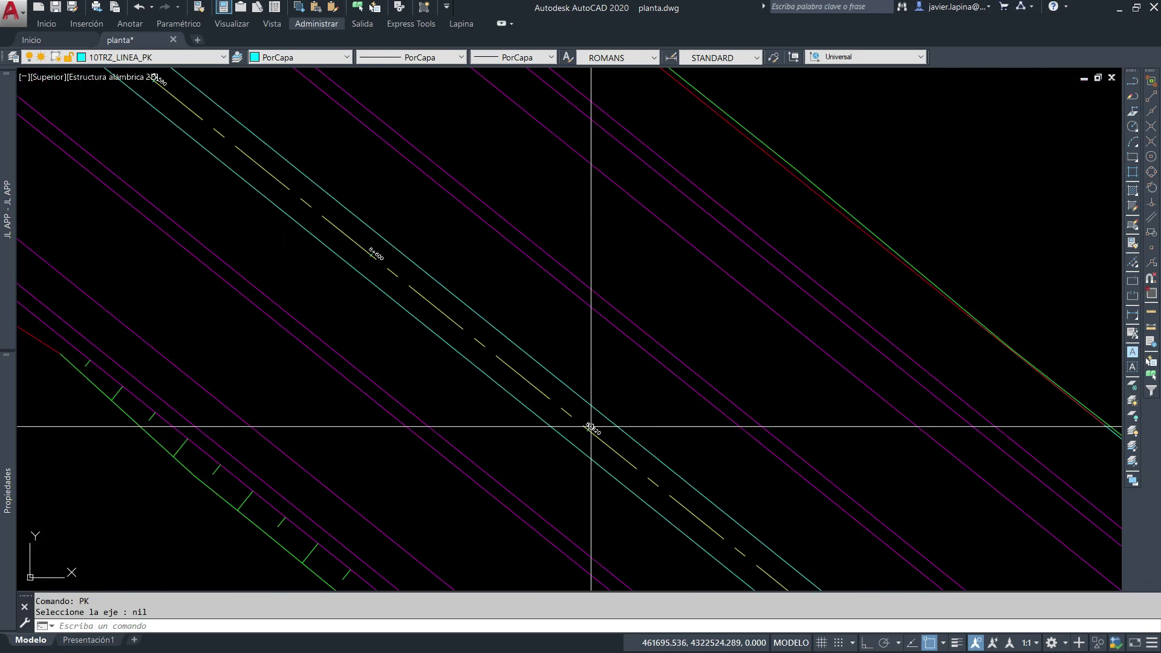
mouse_move(446, 337)
middle_down()
mouse_move(692, 493)
mouse_move(580, 275)
middle_up()
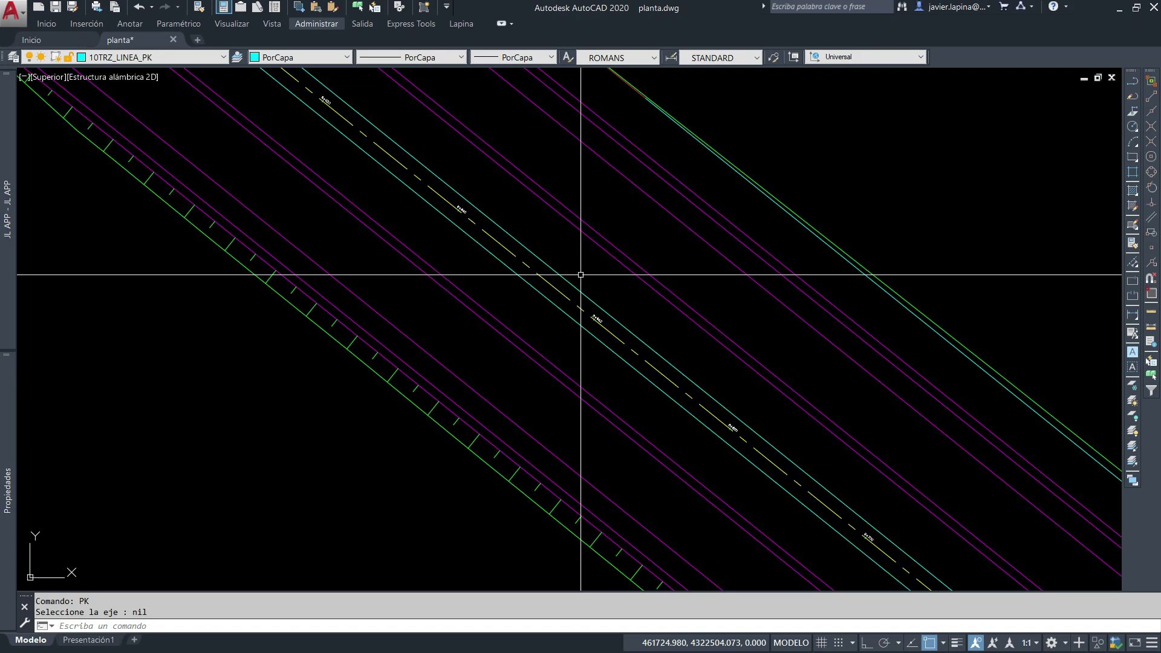
scroll(518, 270, down, 2)
scroll(557, 311, down, 2)
scroll(588, 261, down, 1)
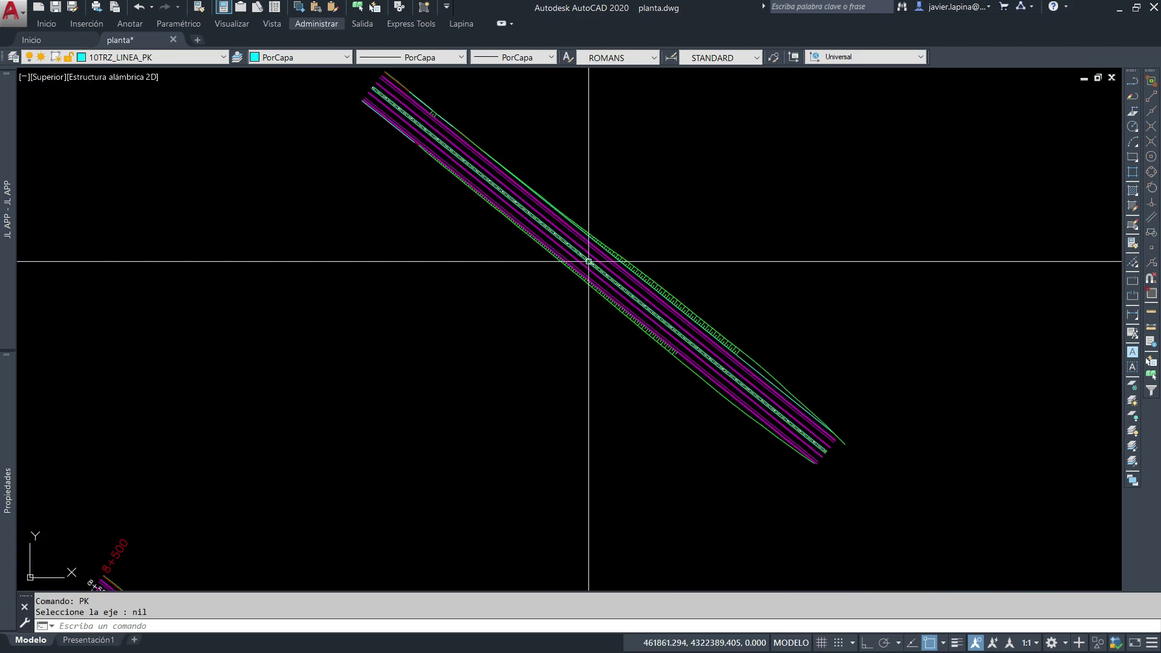
scroll(614, 259, down, 3)
scroll(370, 115, down, 2)
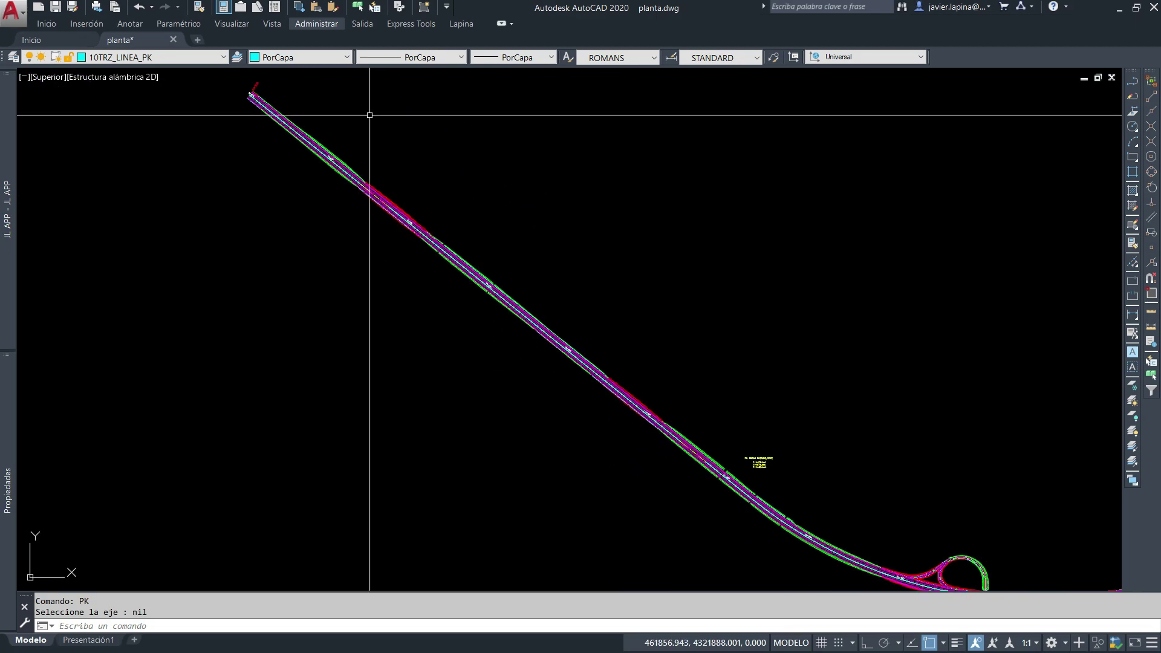
scroll(376, 202, down, 1)
scroll(479, 260, down, 2)
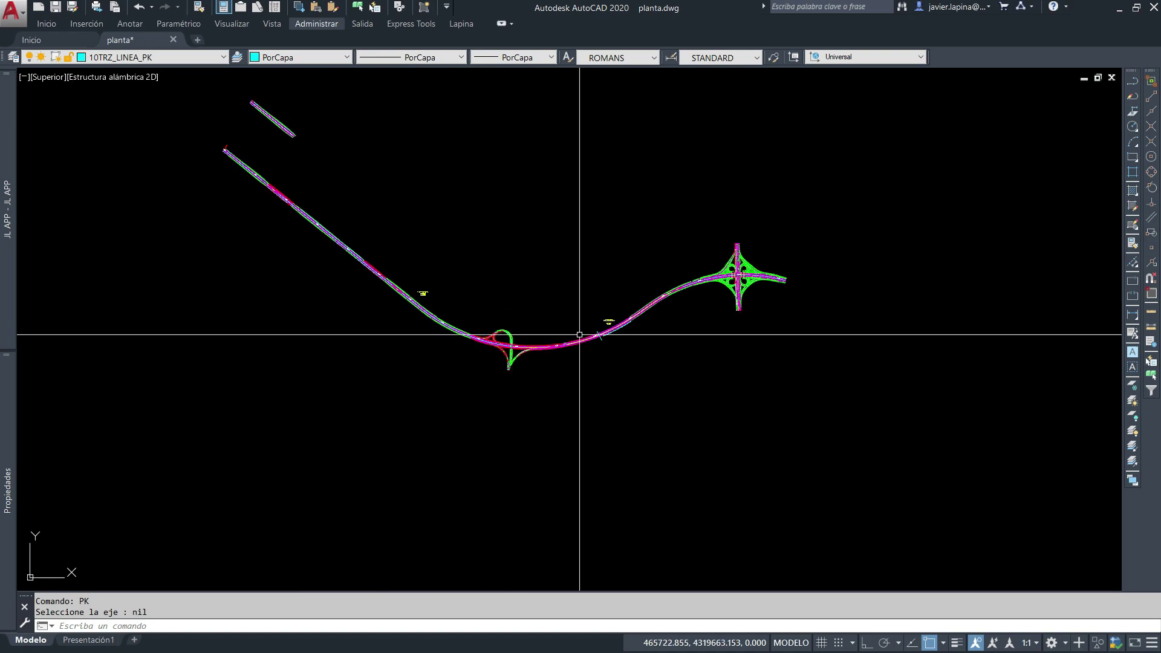
scroll(580, 335, up, 3)
text(pk)
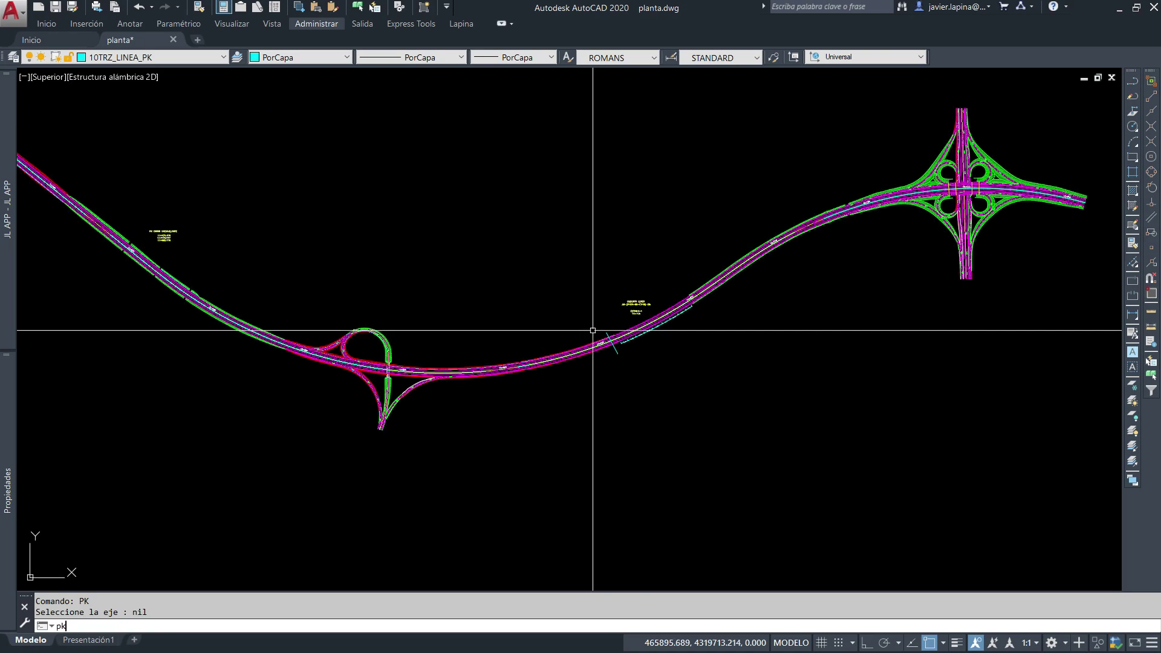
- Start the PK command, then abandon the automatic labelling and cancel
key(Return)
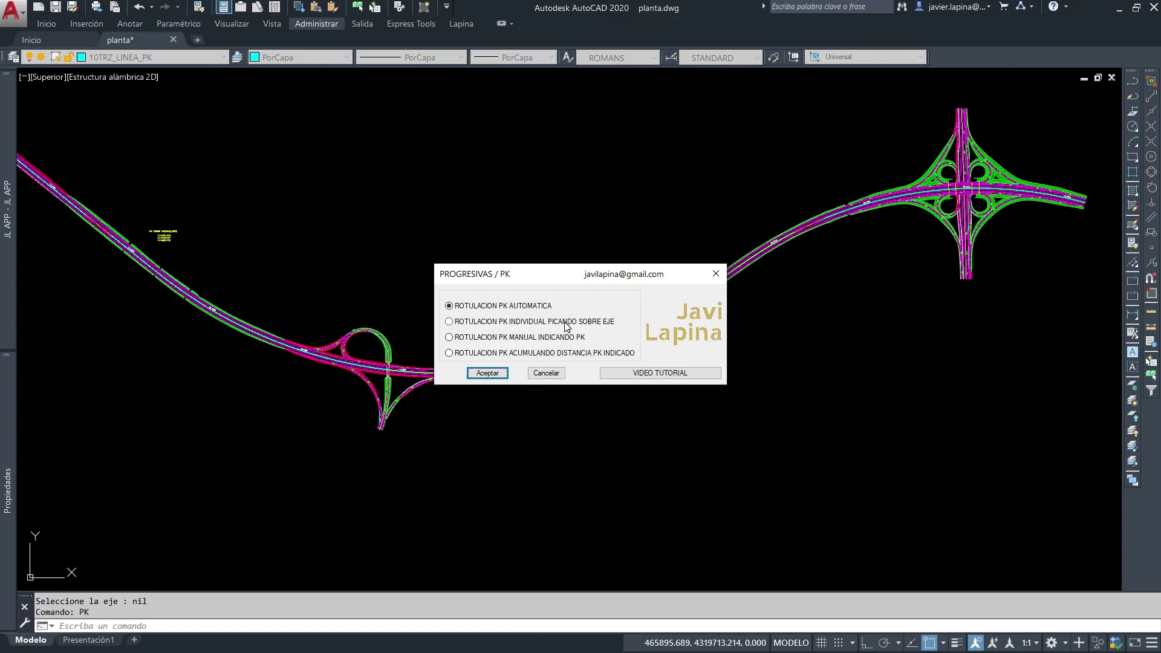
click(488, 373)
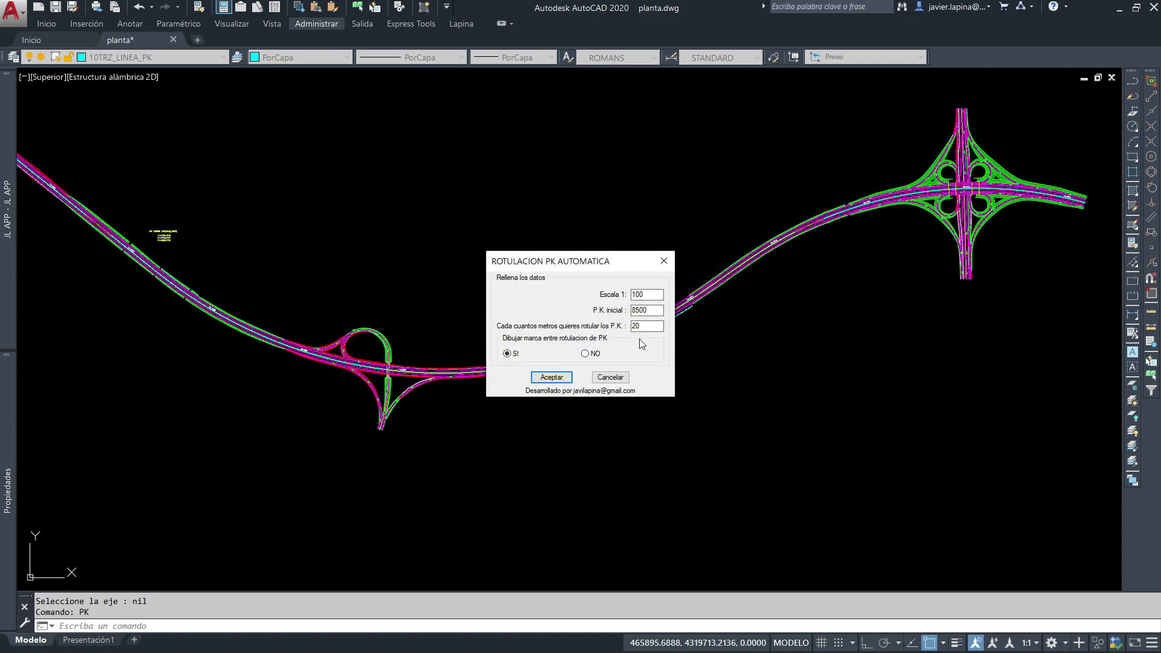
click(623, 373)
scroll(701, 266, up, 10)
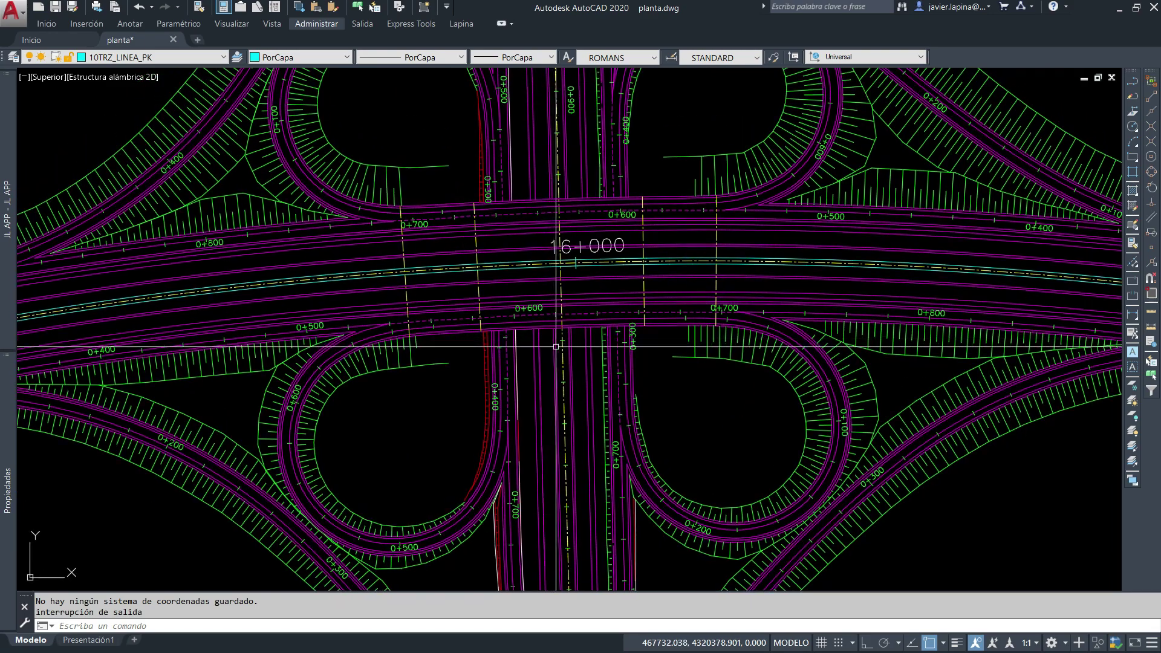
key(Escape)
- Select labels matching 16+000 via SSX, then open the 16+000 block's attributes
text(ssx)
key(Return)
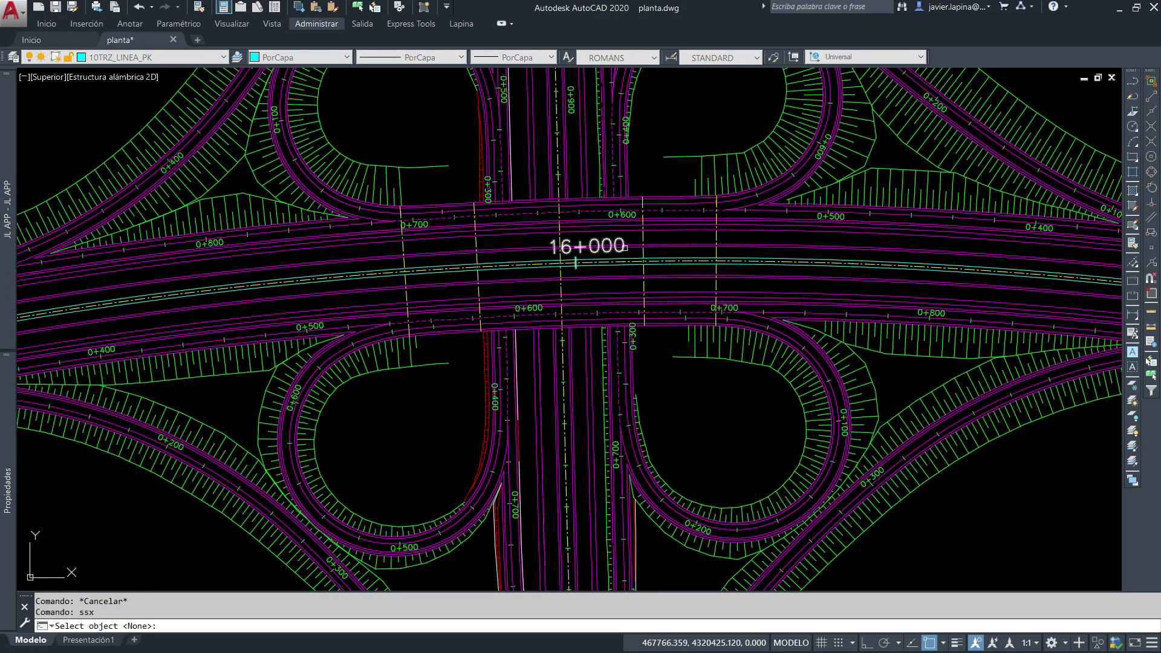
click(627, 331)
key(Return)
text(p)
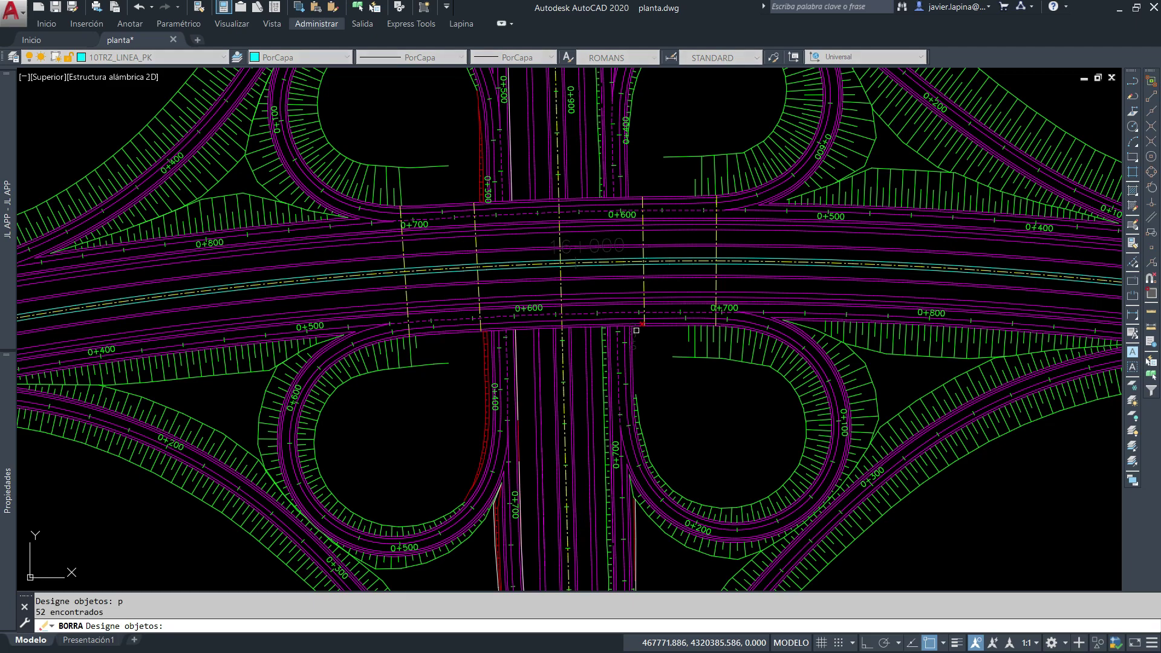
key(Escape)
key(Escape)
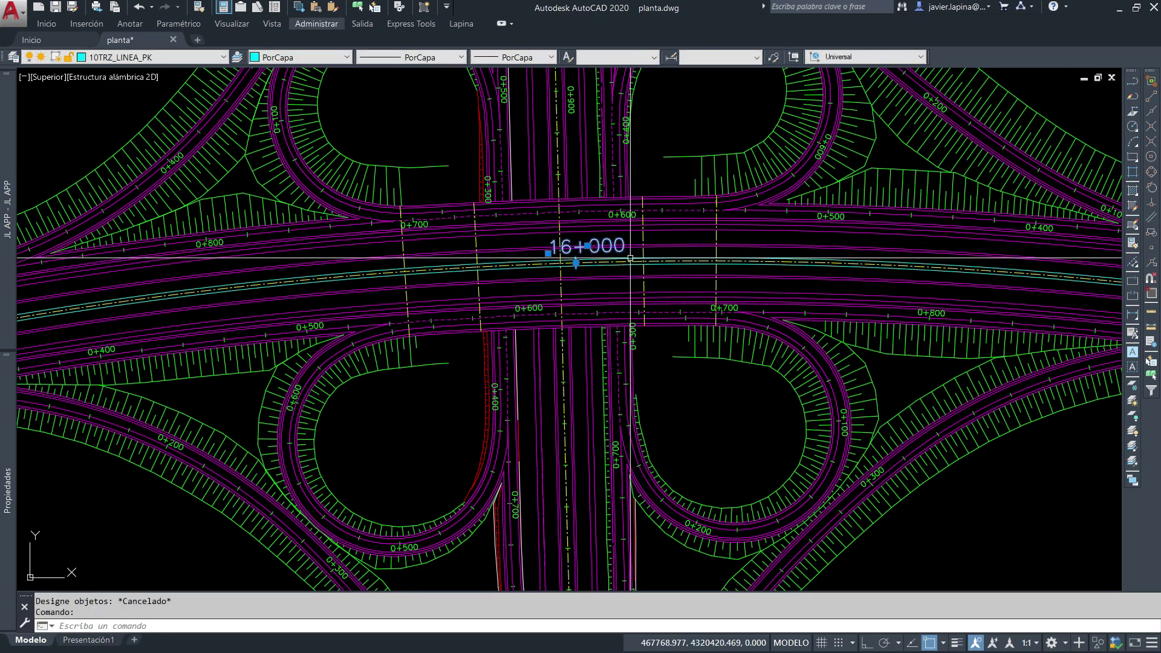
click(607, 251)
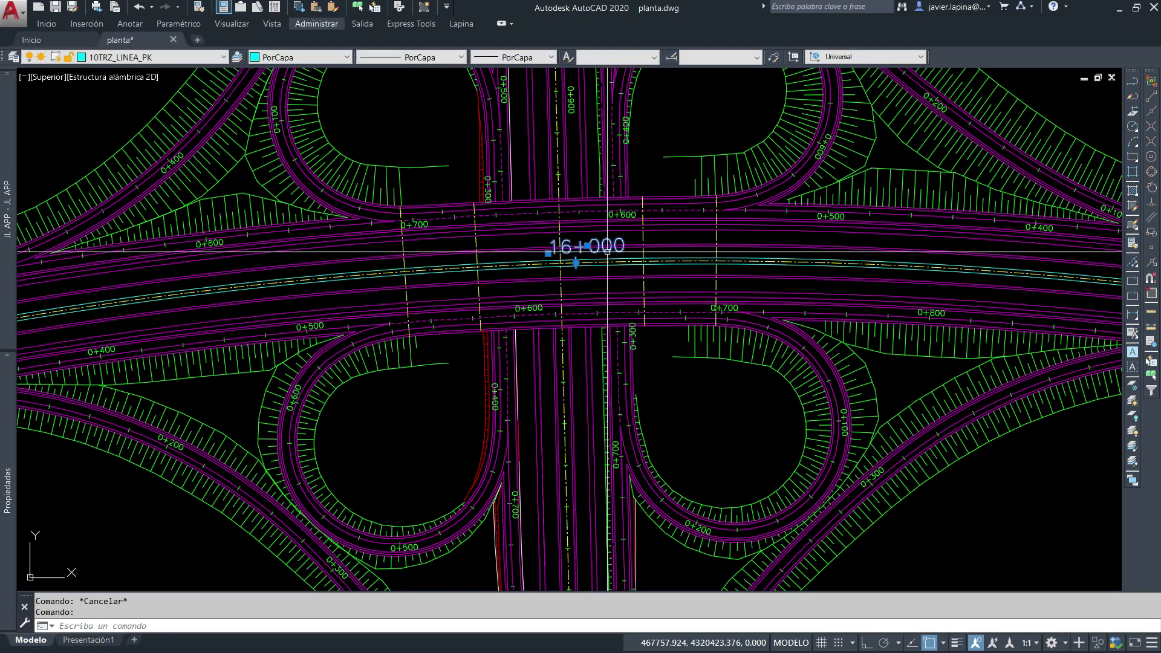
double_click(607, 251)
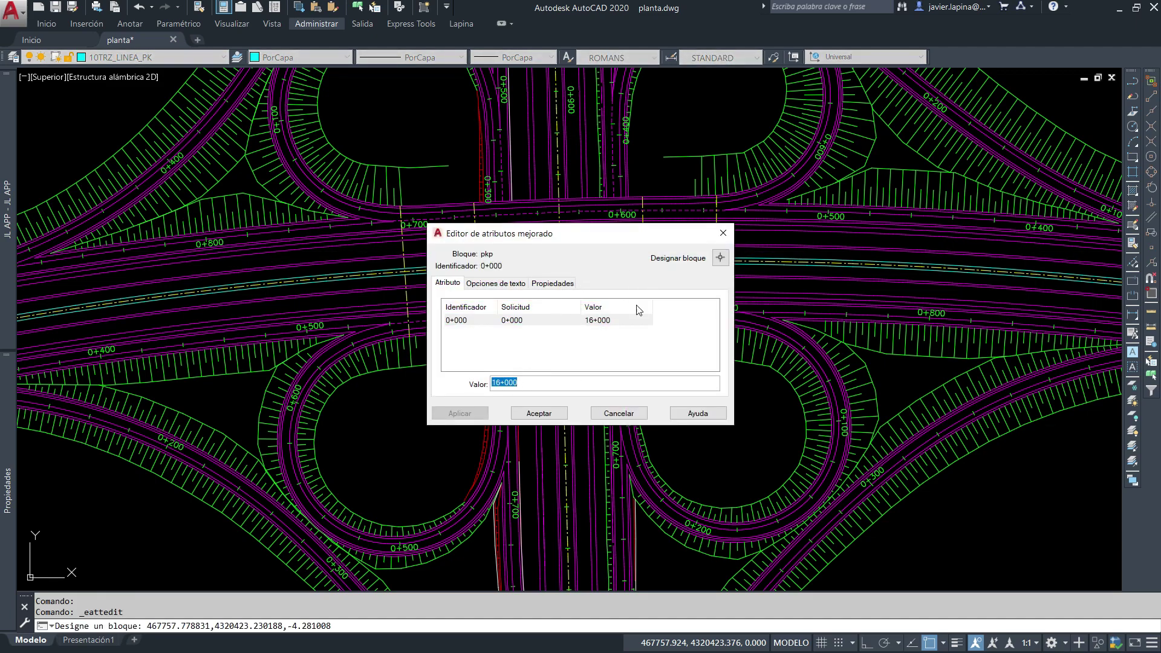
- Close the attribute editor and cancel a started erase command
click(723, 236)
key(Escape)
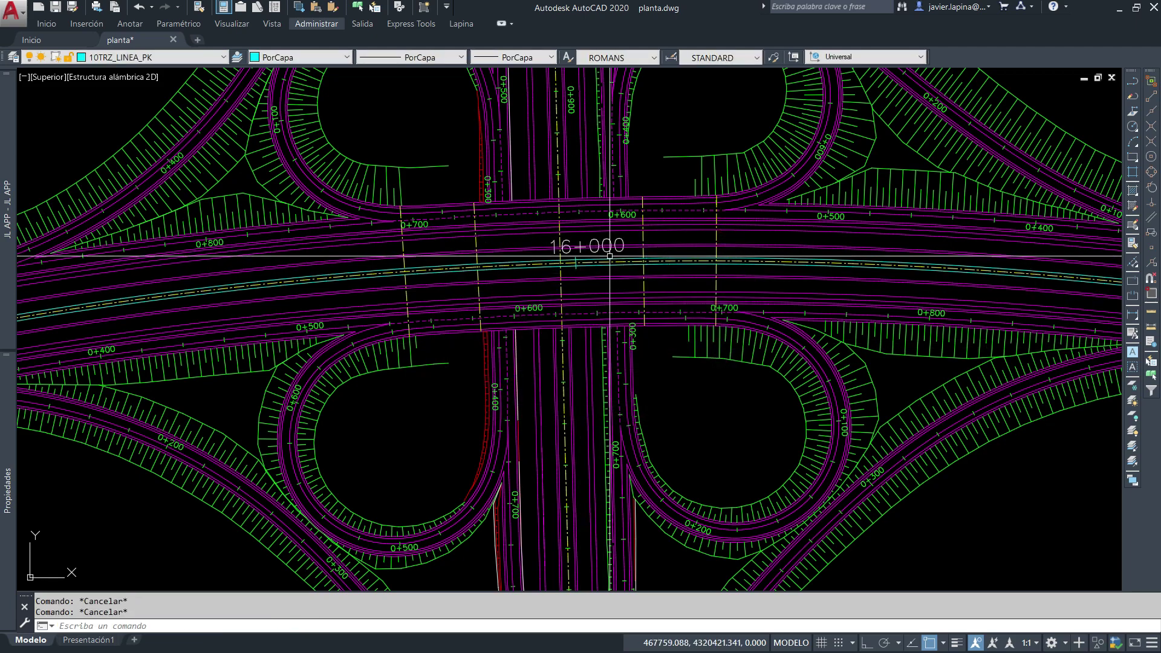
text(b)
key(Return)
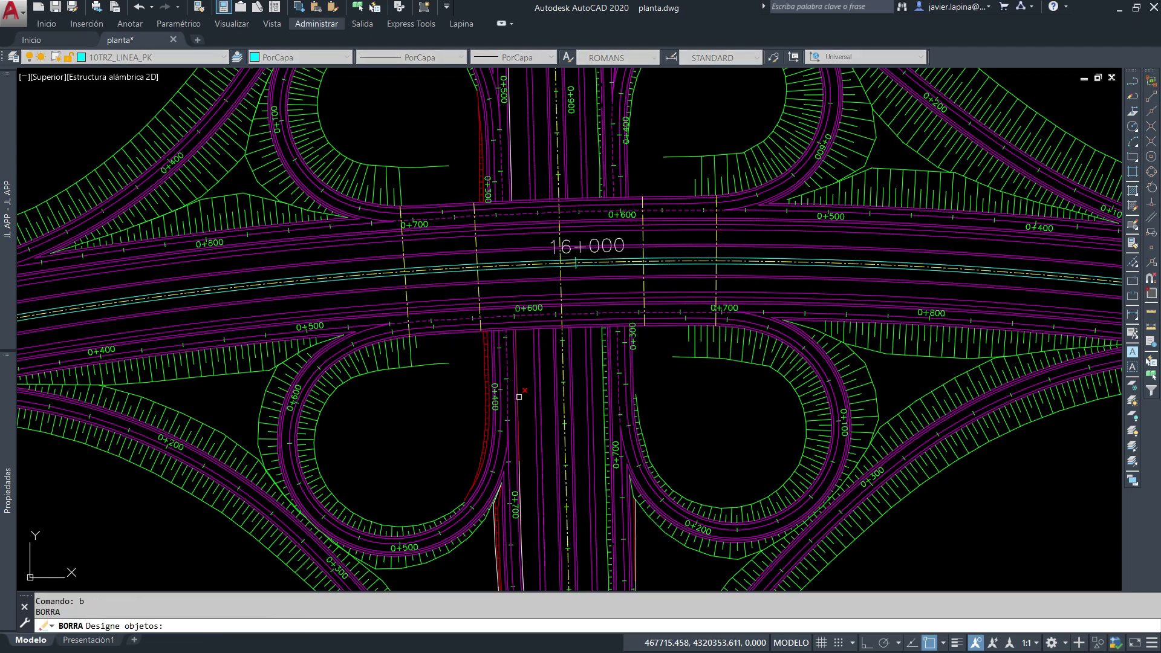
scroll(519, 397, down, 3)
scroll(707, 319, down, 3)
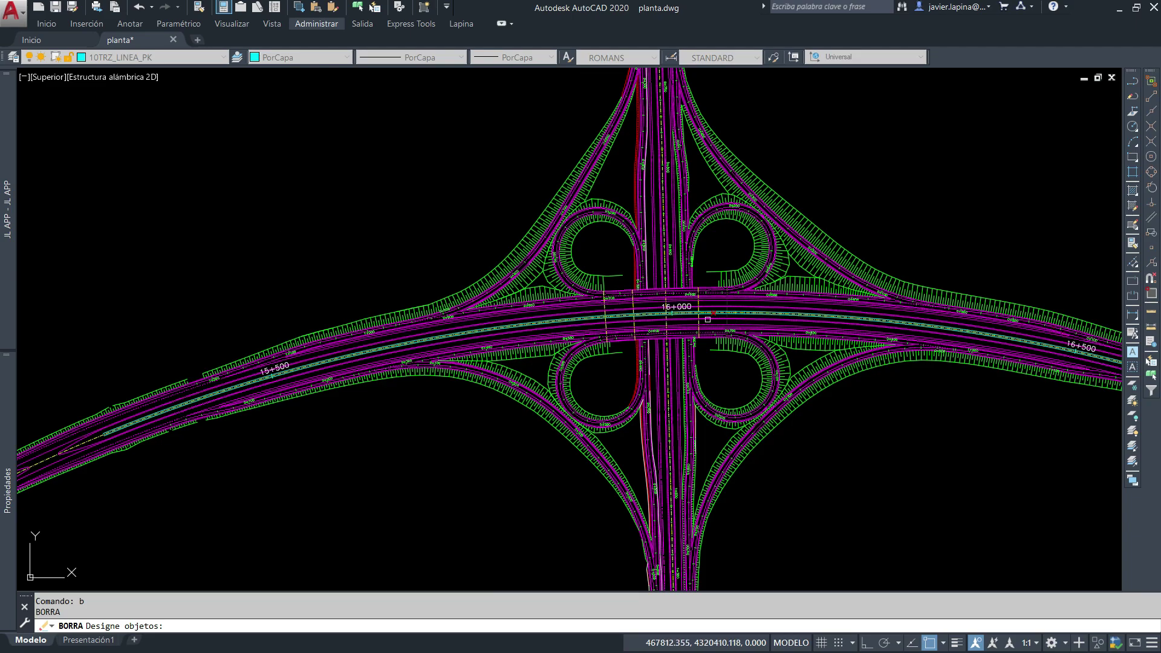
scroll(707, 319, up, 5)
key(Escape)
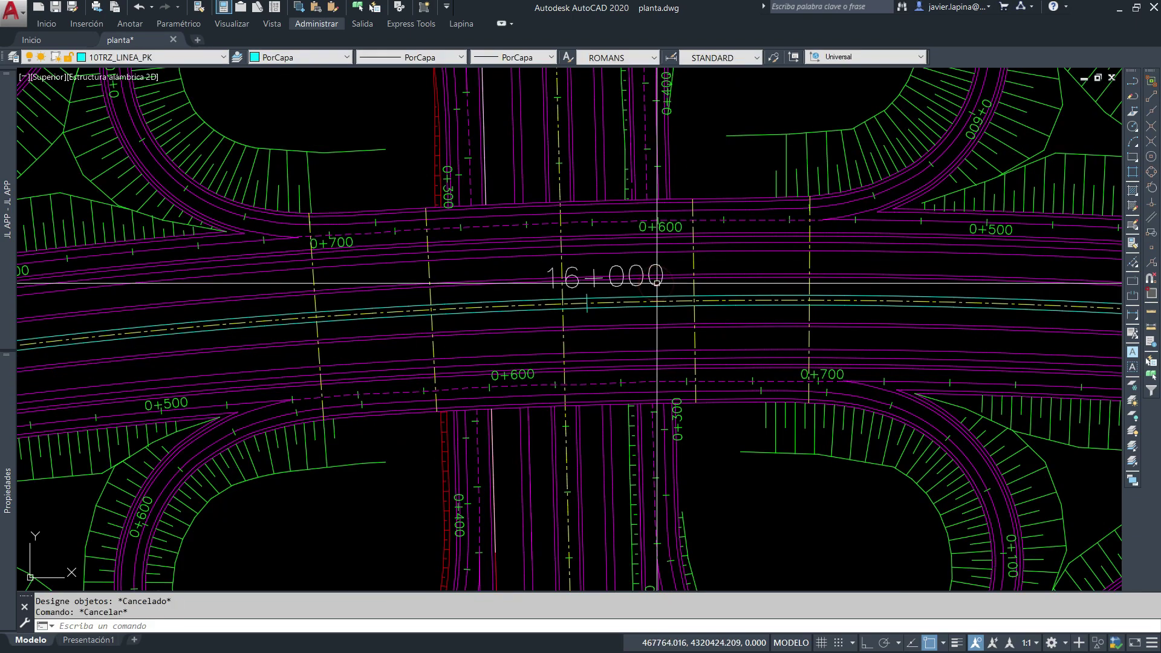
- Select the 52 labels matching 16+000 with SSX and erase them via B with previous selection
text(ssx)
key(Return)
click(657, 282)
key(Return)
text(b)
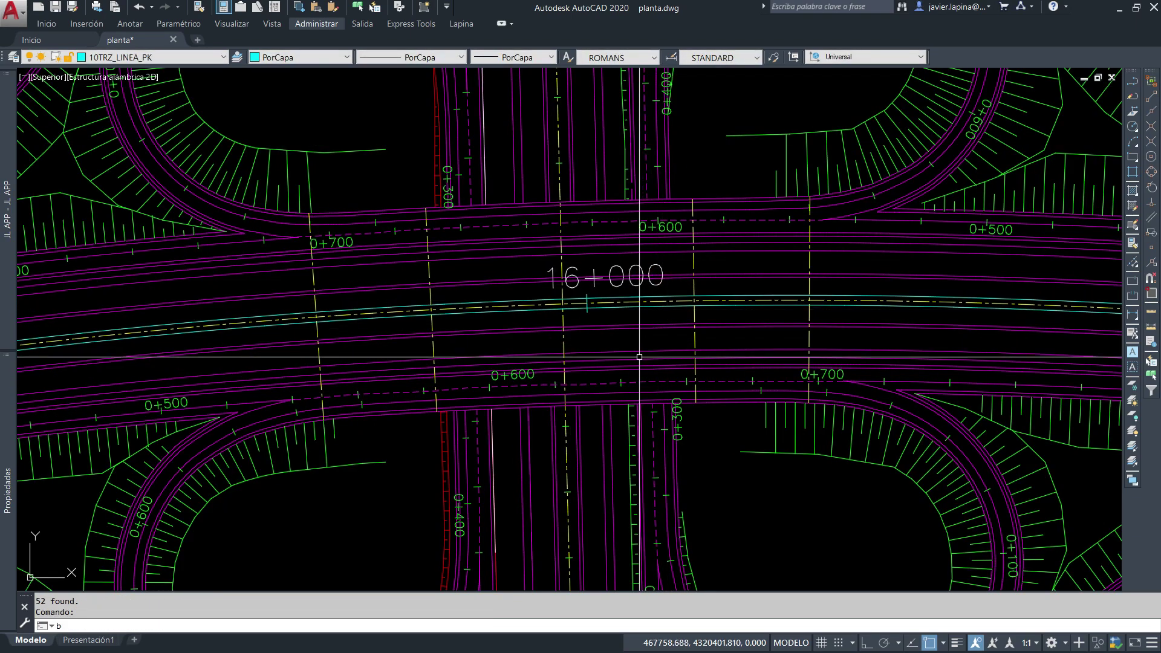
key(Return)
text(p)
key(Return)
key(Return)
scroll(498, 420, down, 4)
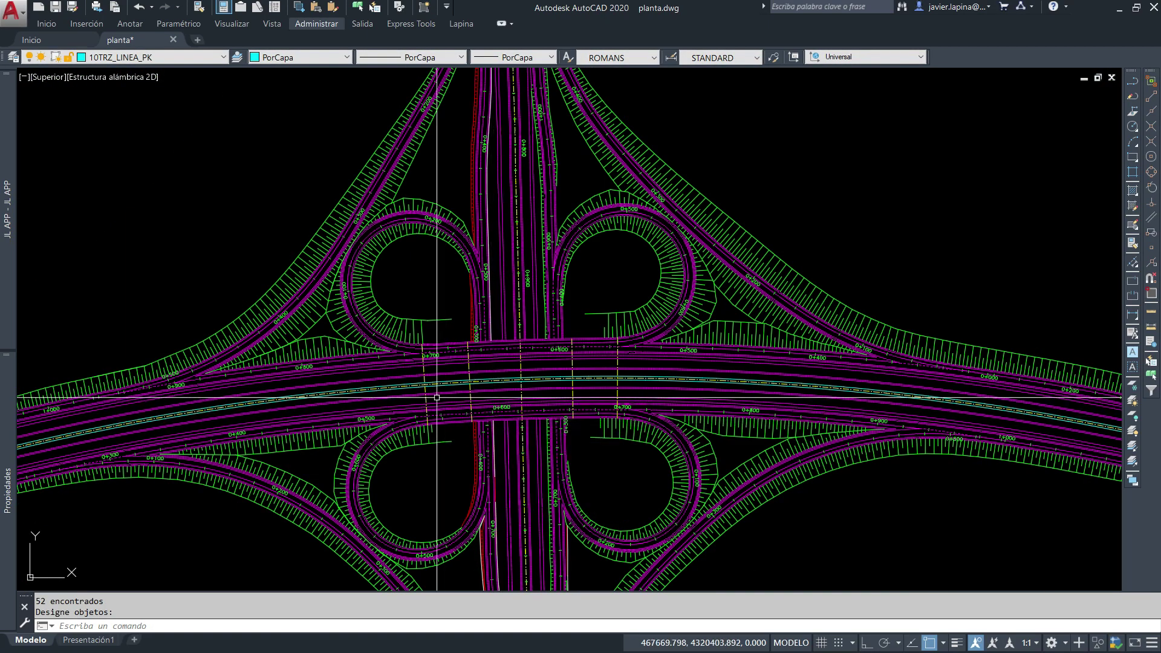
scroll(424, 397, up, 2)
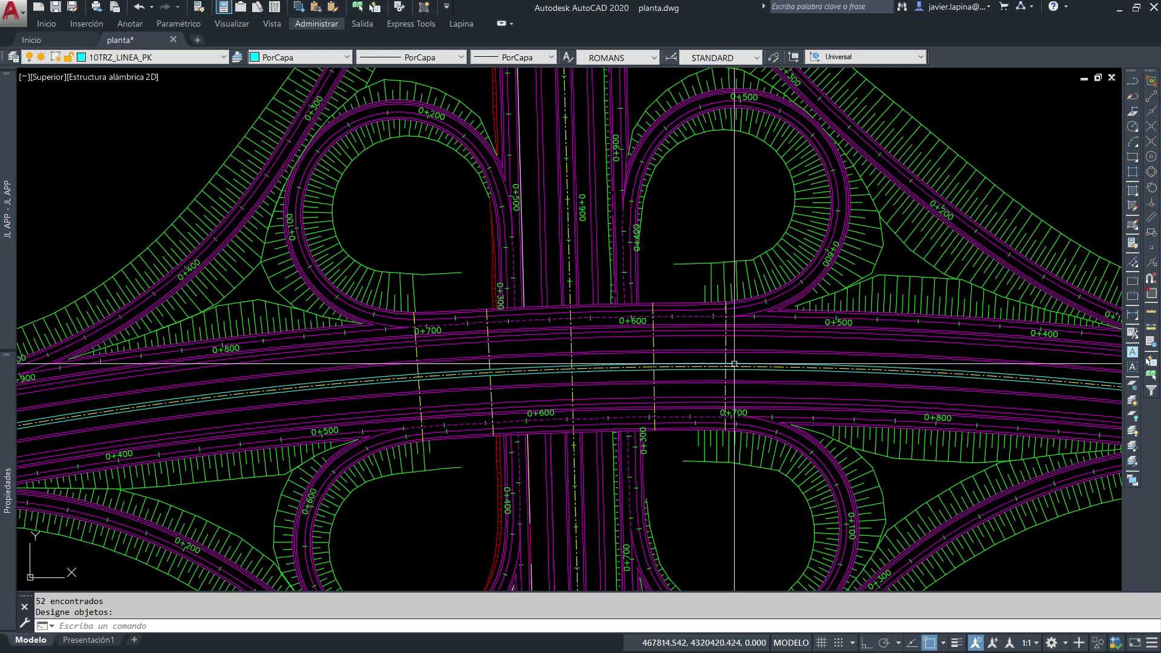
- Start the PK command in individual labelling mode, picking on the axis
key(Return)
text(PK)
key(Return)
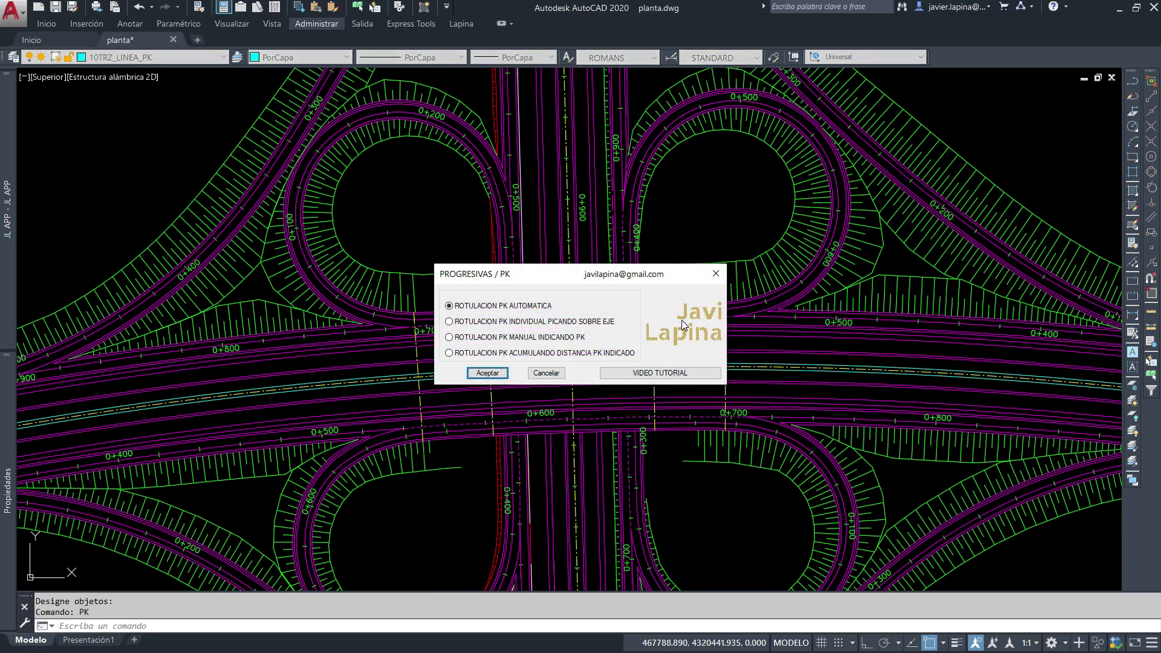
click(517, 321)
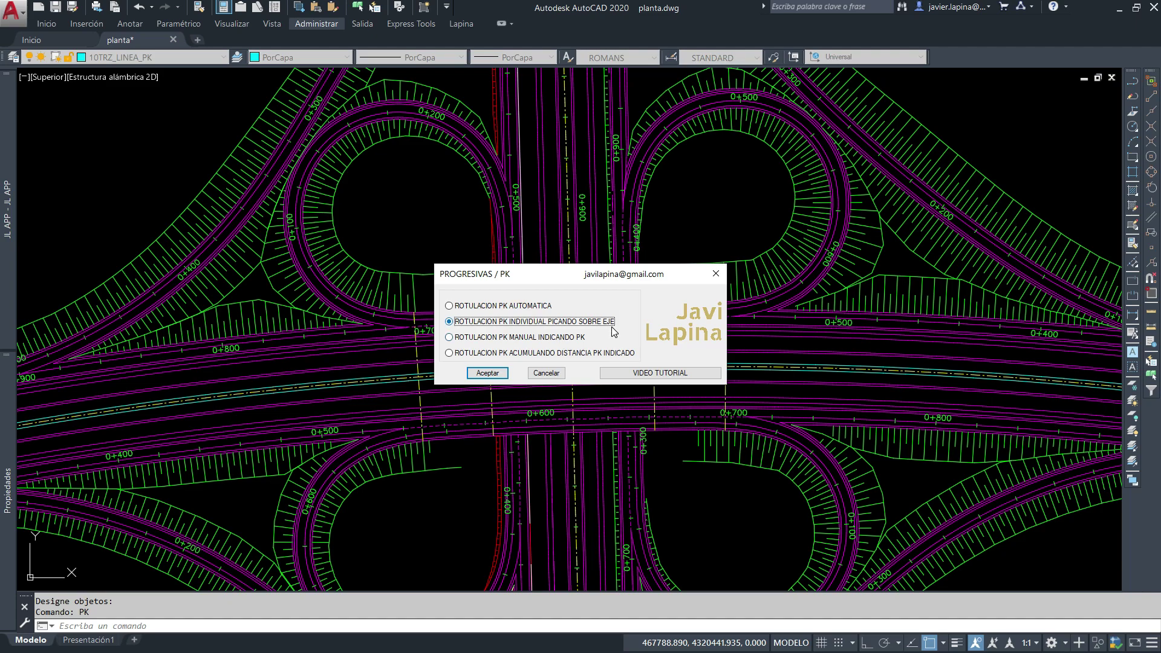
click(488, 374)
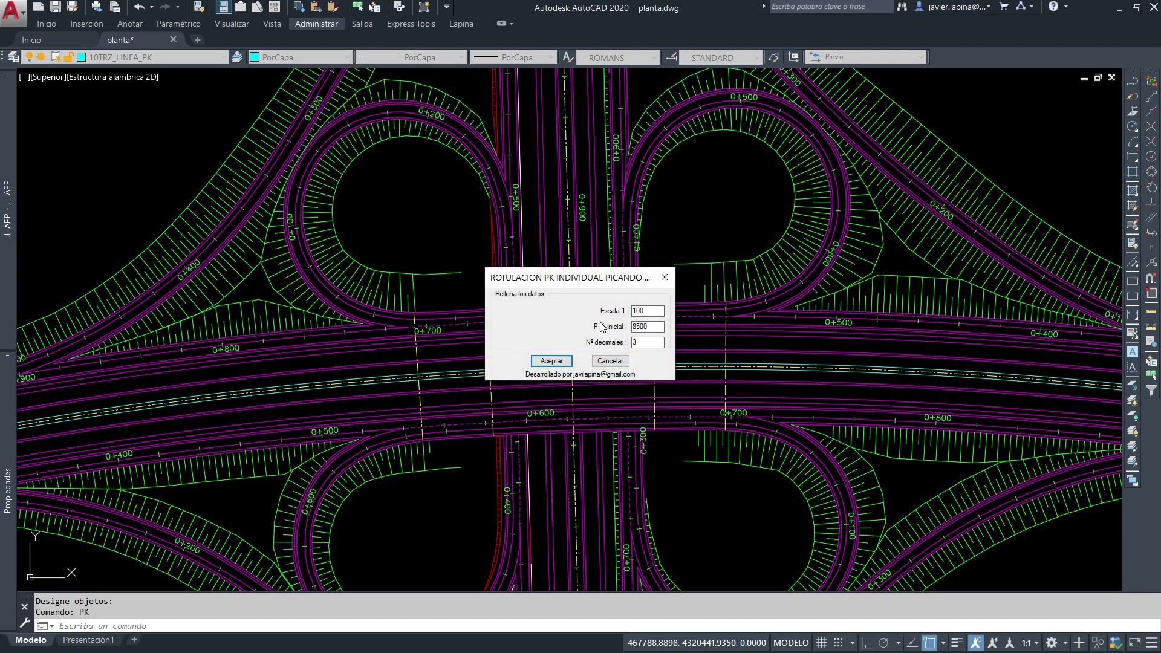
- Set PK scale 1000, initial PK 8500 and 3 decimals, and accept
double_click(653, 311)
text(1)
drag(643, 283, 642, 269)
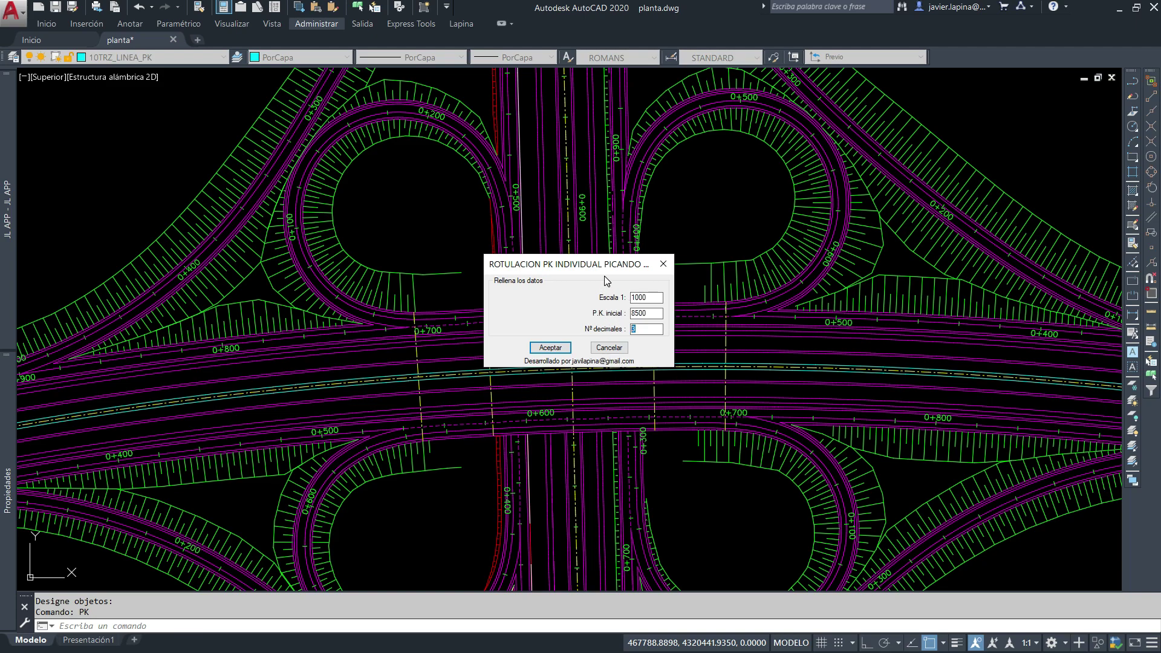
drag(615, 264, 616, 253)
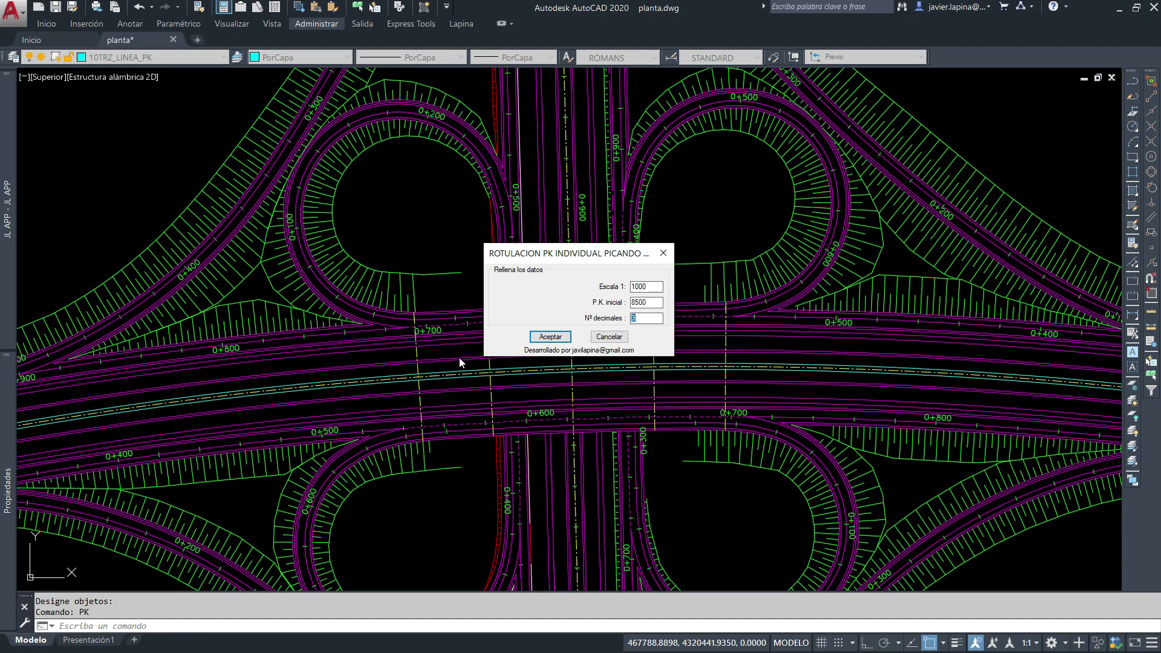
click(549, 338)
scroll(288, 388, up, 4)
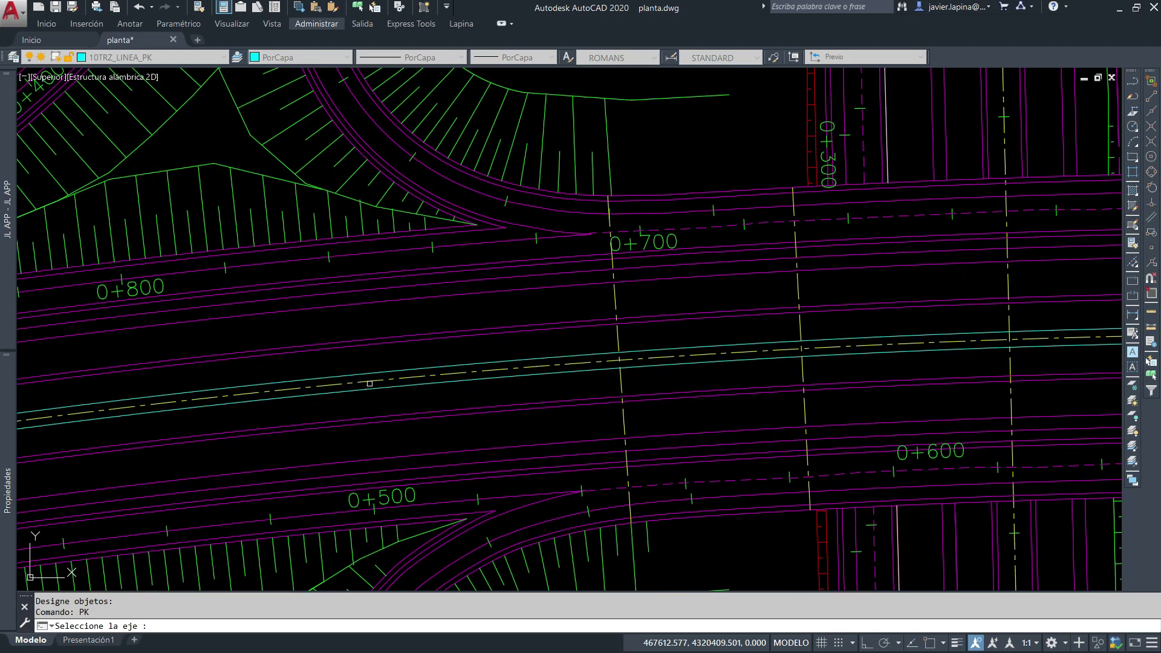
- Pick the road axis and turn on Intersection object snap
click(369, 383)
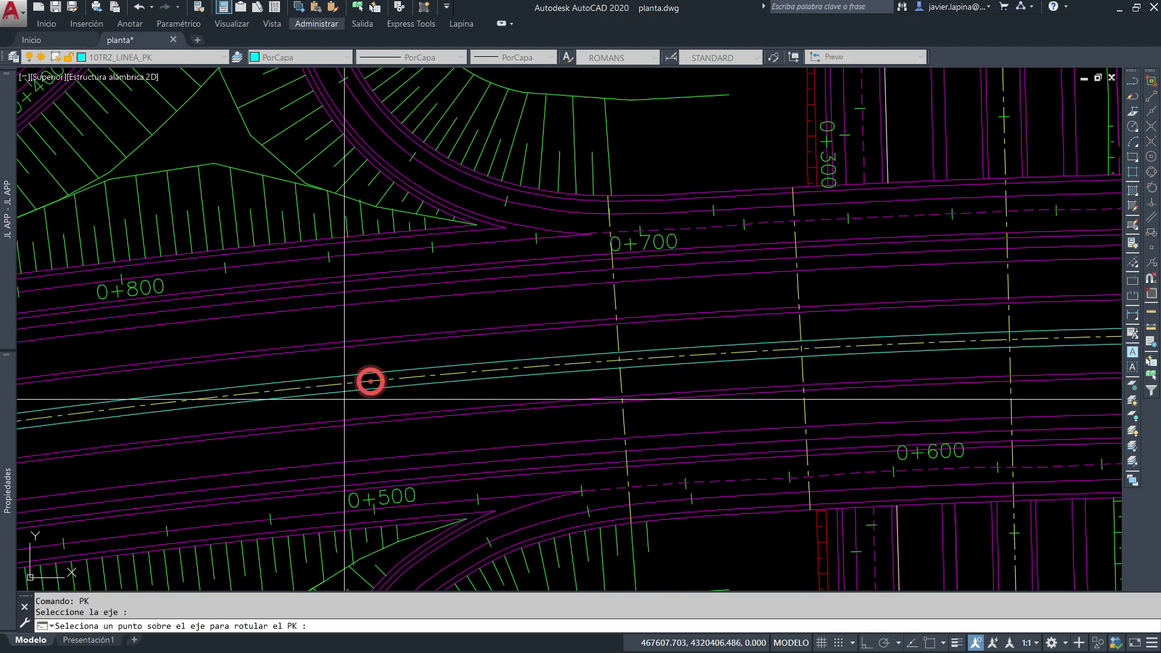
shift+right_click(733, 345)
click(748, 334)
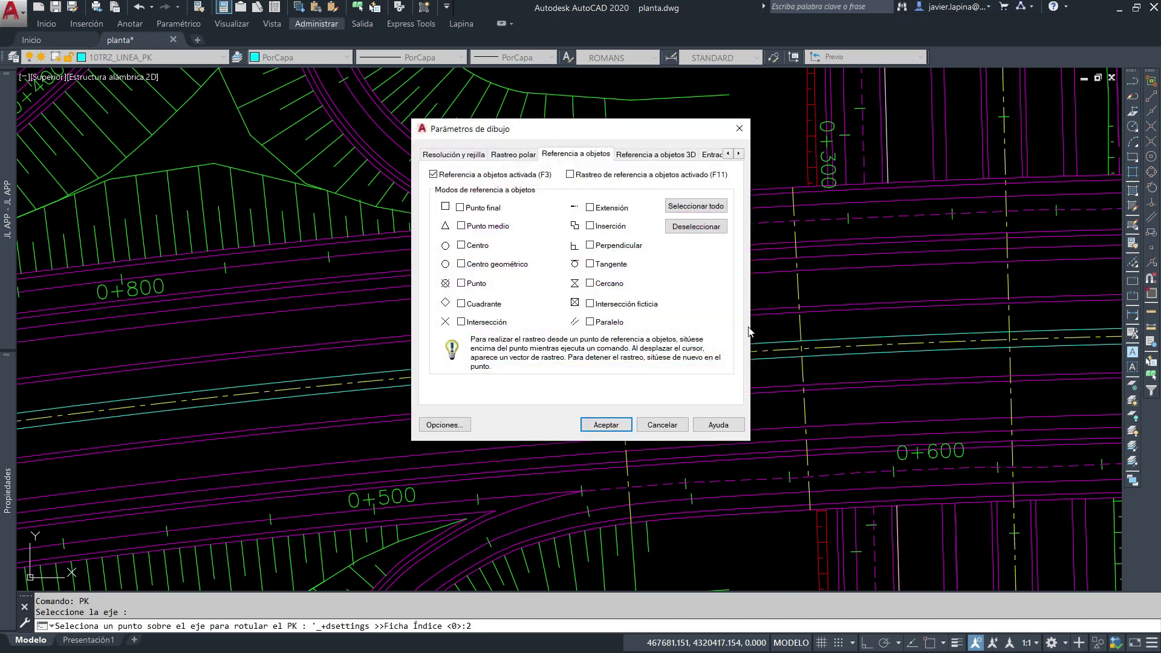
click(461, 322)
click(606, 424)
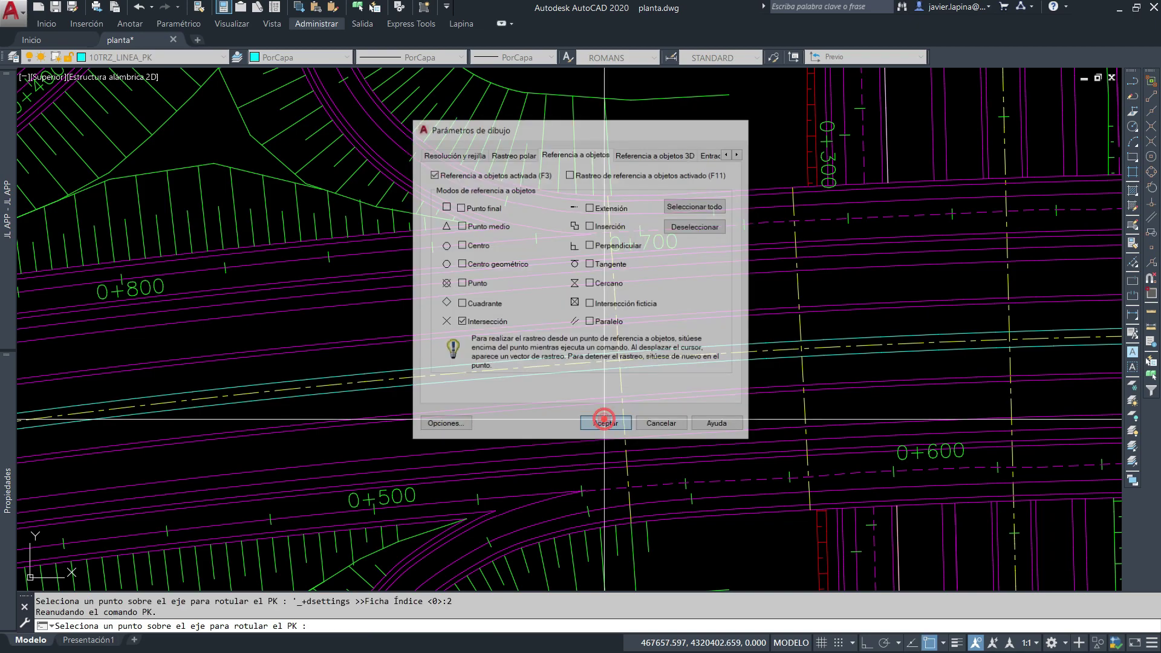
- Label viaduct line crossings 15+917.625, 15+952.625, 15+992.625, 16+032.625 and 16+067.251
click(616, 361)
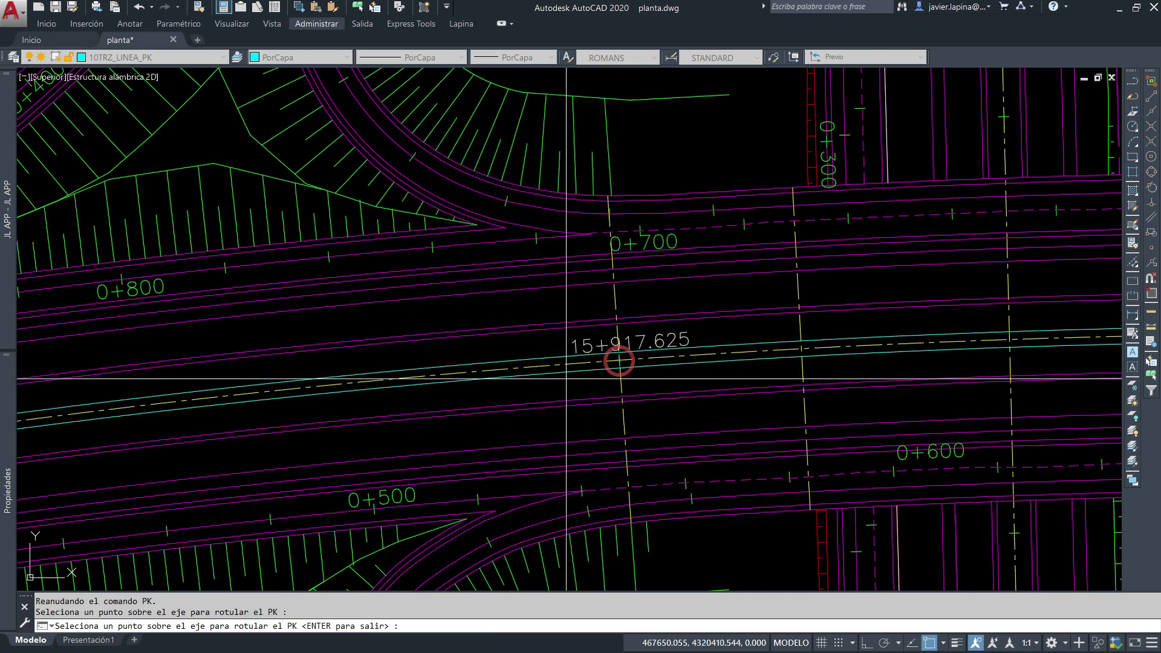
click(802, 349)
scroll(642, 349, down, 2)
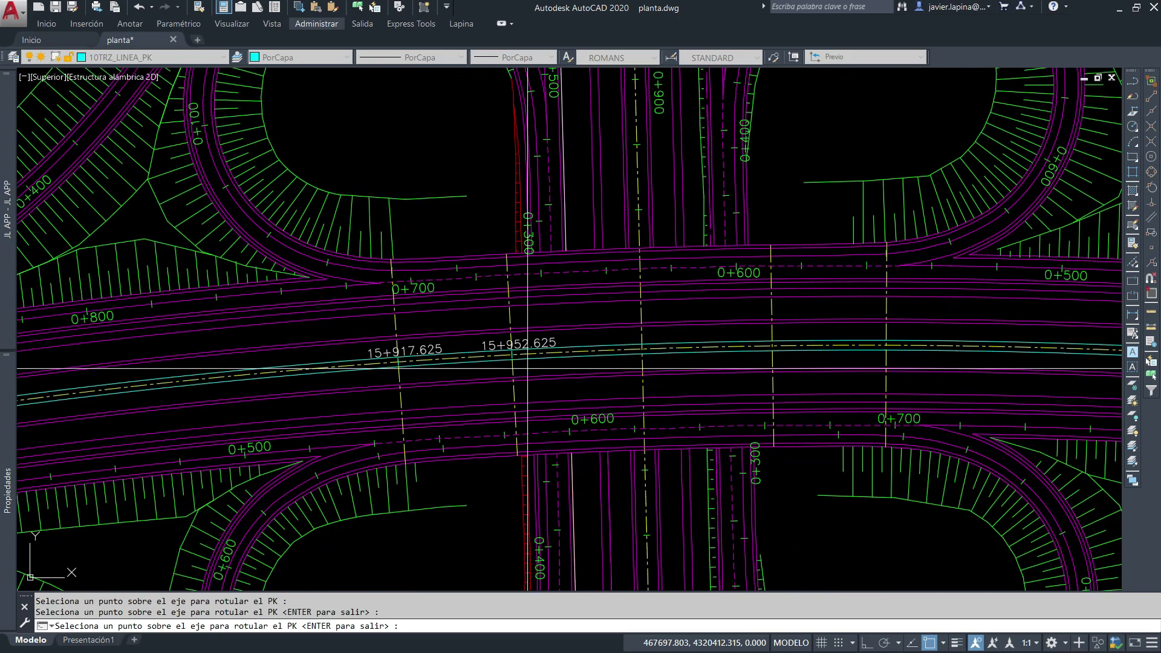
click(642, 348)
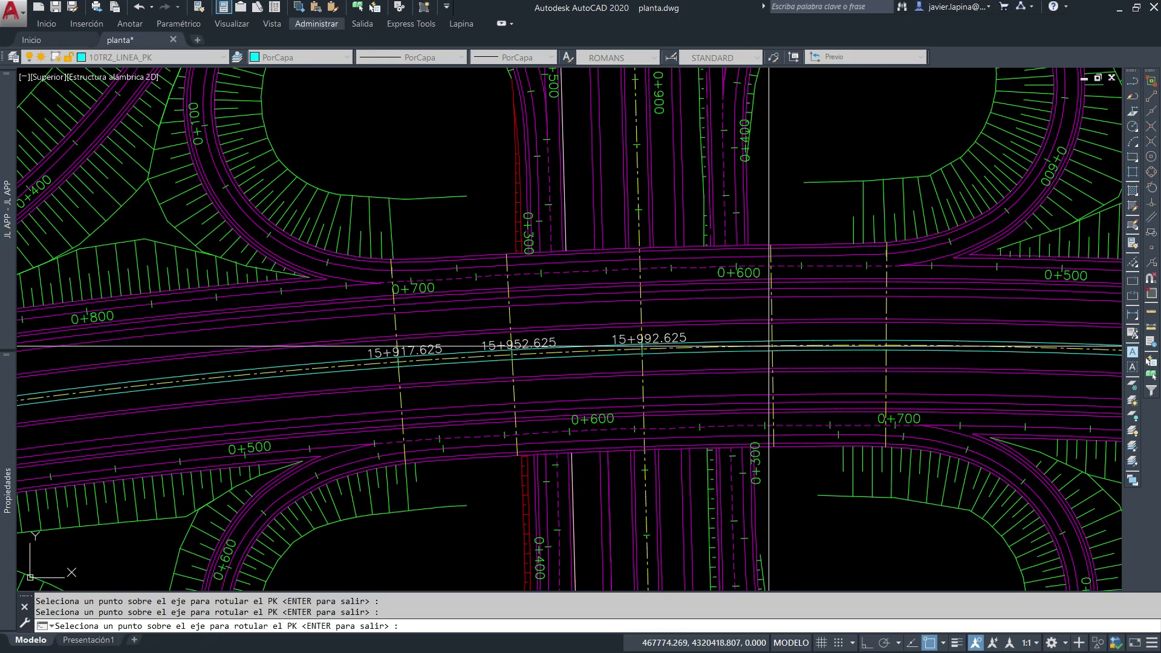
click(772, 345)
click(886, 340)
scroll(885, 340, down, 3)
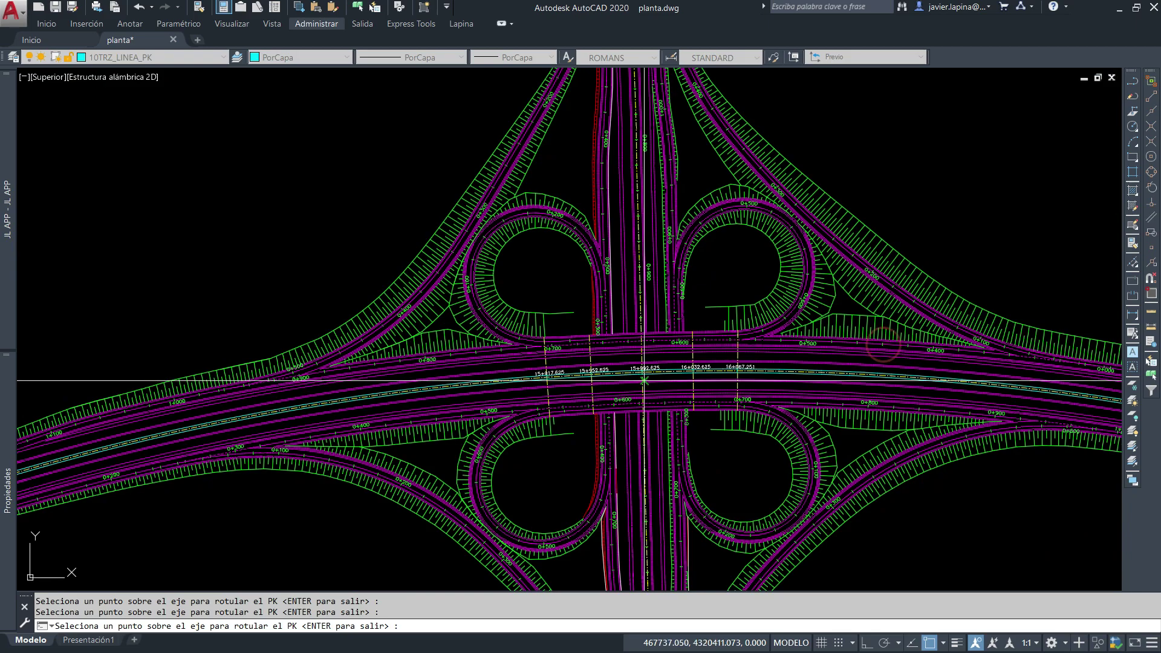
scroll(677, 416, up, 3)
middle_drag(678, 416, 491, 411)
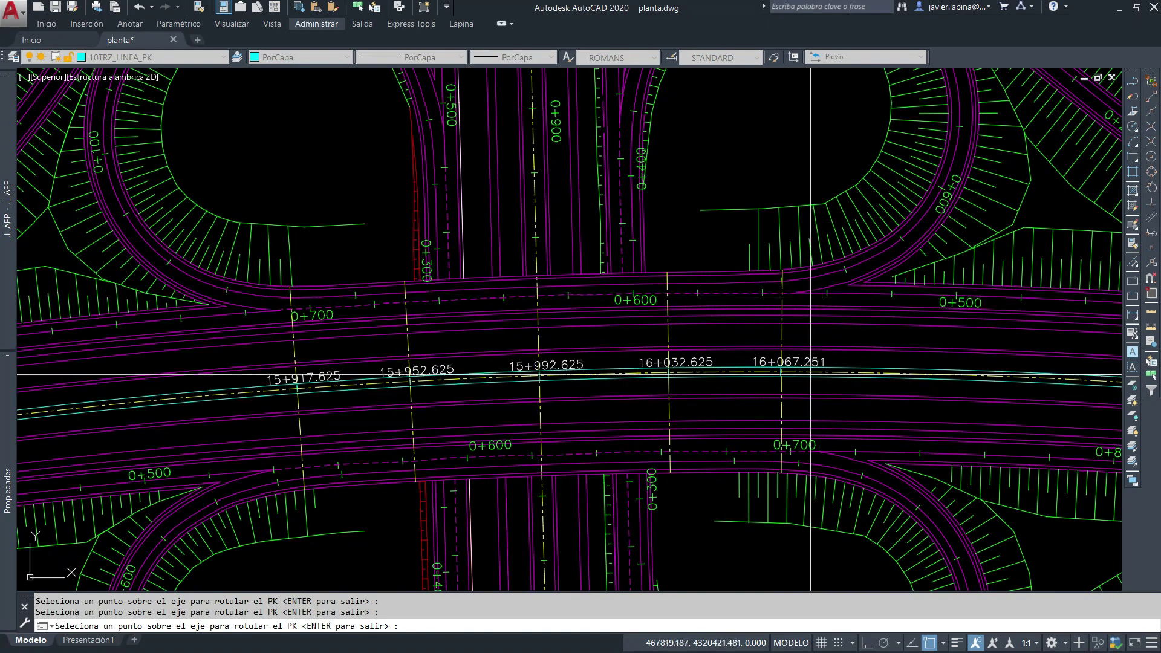
scroll(262, 400, down, 5)
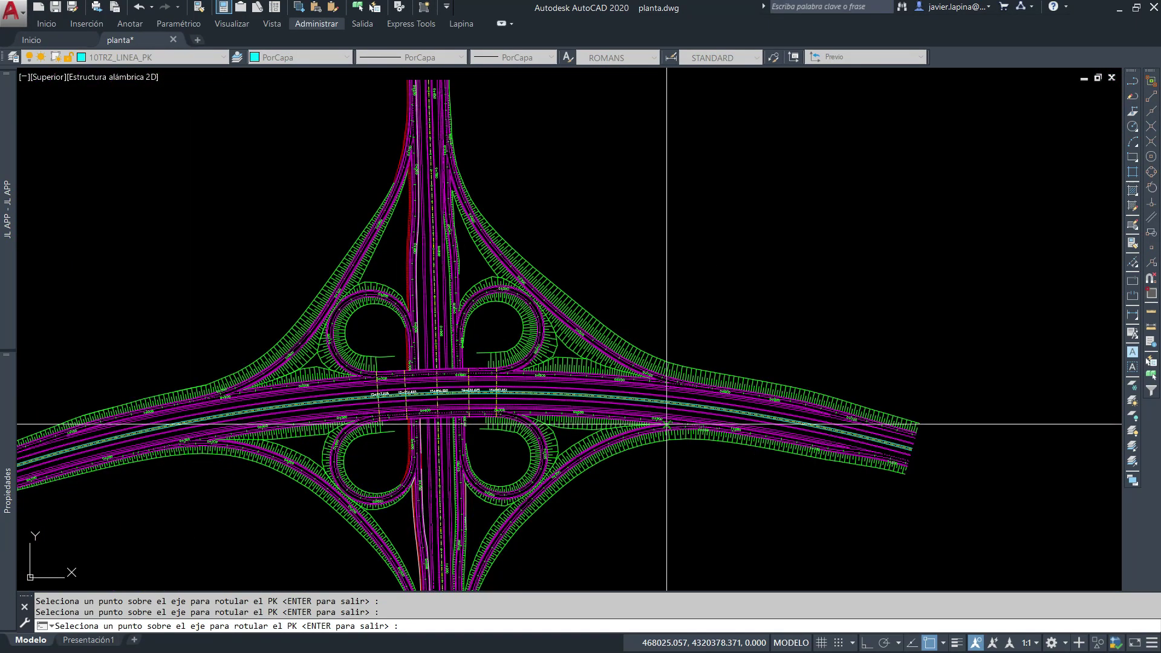
- Place PK label 18+332.933 on the main road axis using Nearest snap
click(1152, 263)
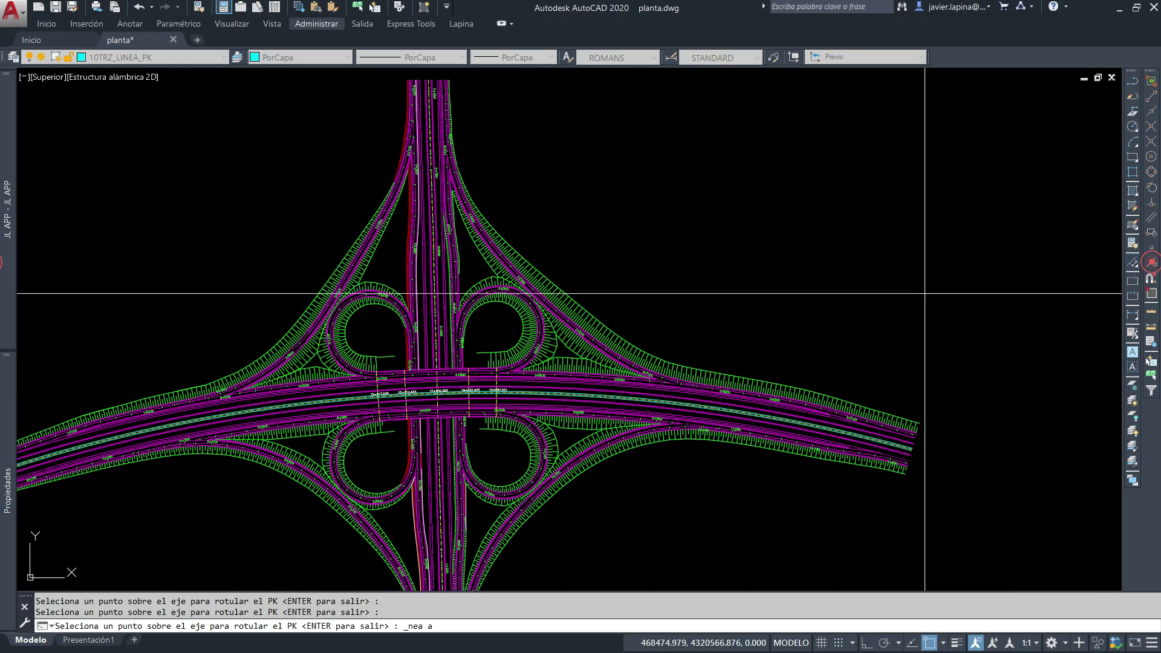
scroll(695, 414, up, 2)
scroll(757, 311, up, 4)
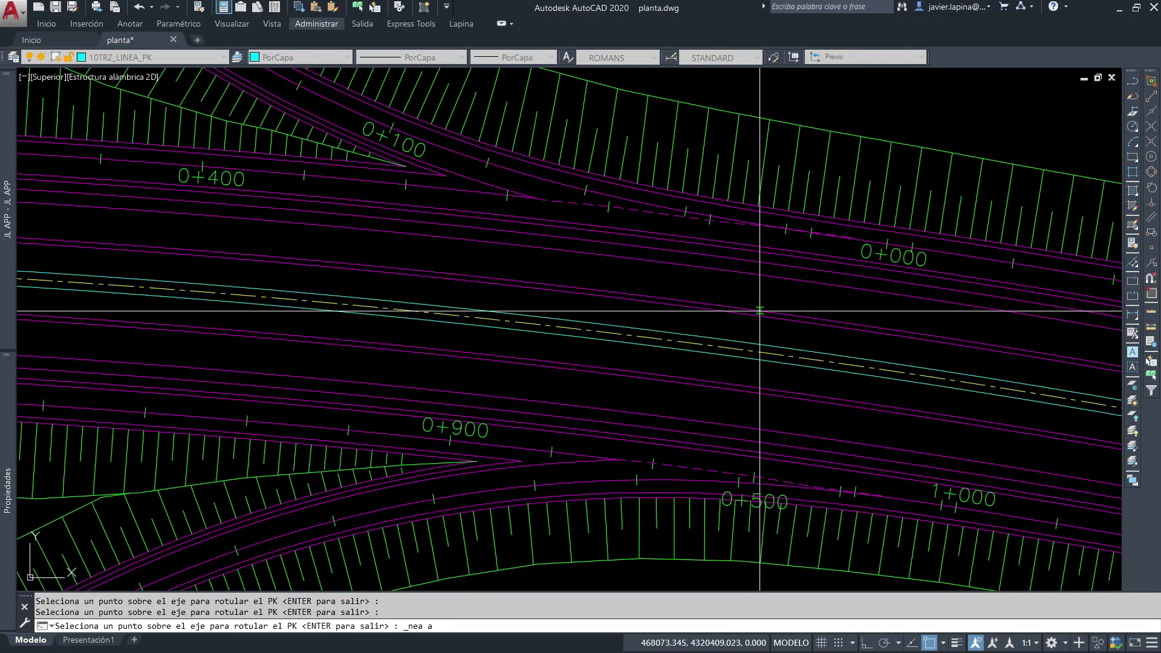
click(768, 349)
- Place PK 14+058.715 at the ESTRIBO-1 abutment line and exit labelling
scroll(554, 339, down, 6)
scroll(479, 339, up, 3)
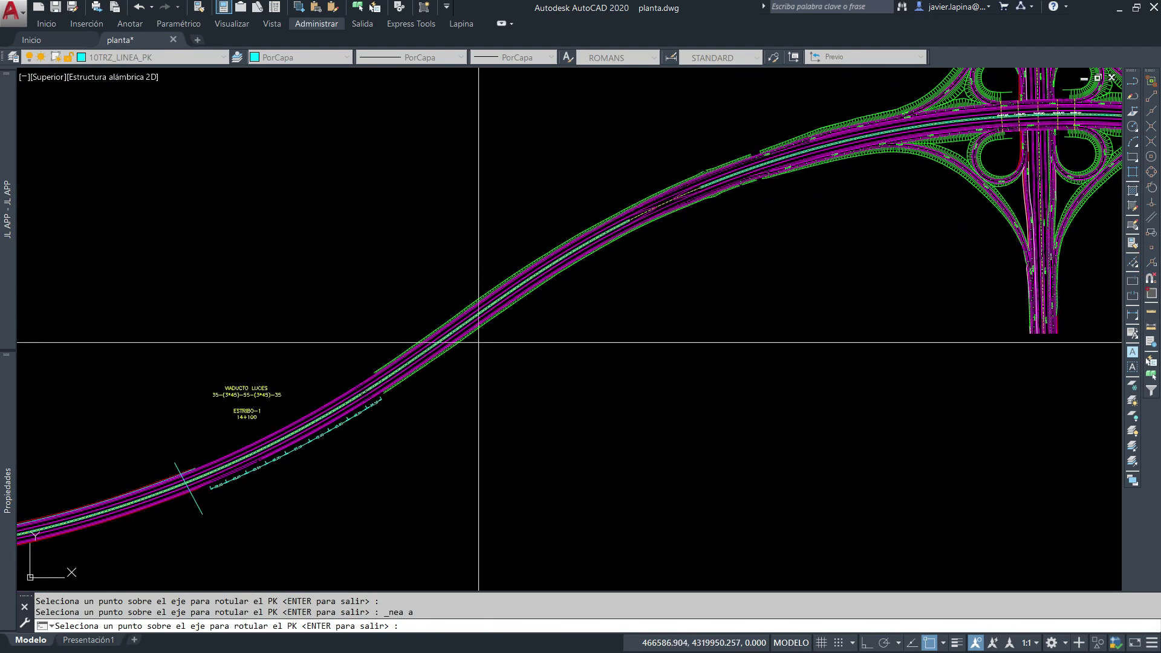
scroll(531, 262, up, 2)
scroll(484, 288, up, 3)
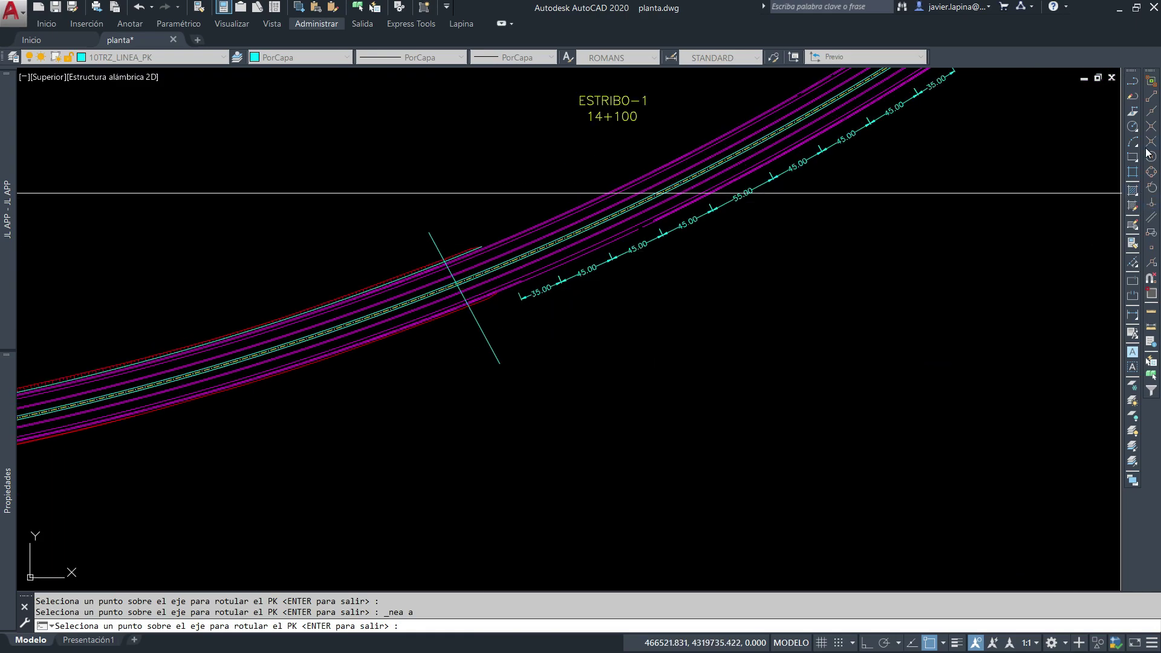
scroll(1075, 277, up, 2)
scroll(358, 288, up, 2)
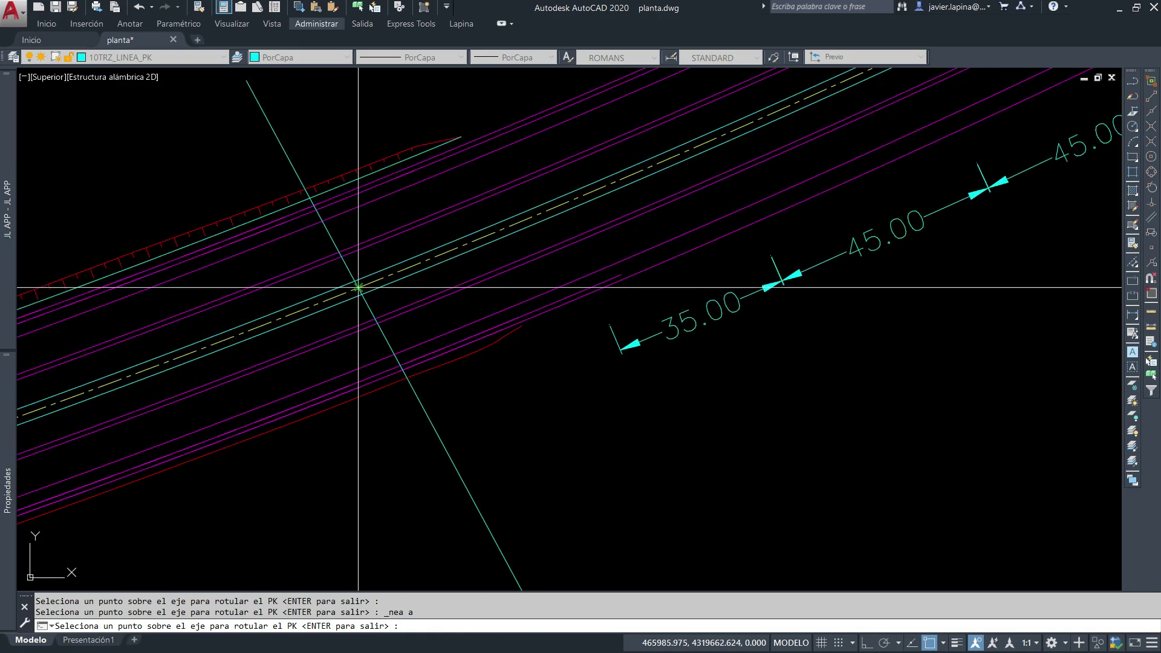
click(358, 288)
scroll(468, 398, down, 2)
scroll(468, 398, down, 2)
key(Escape)
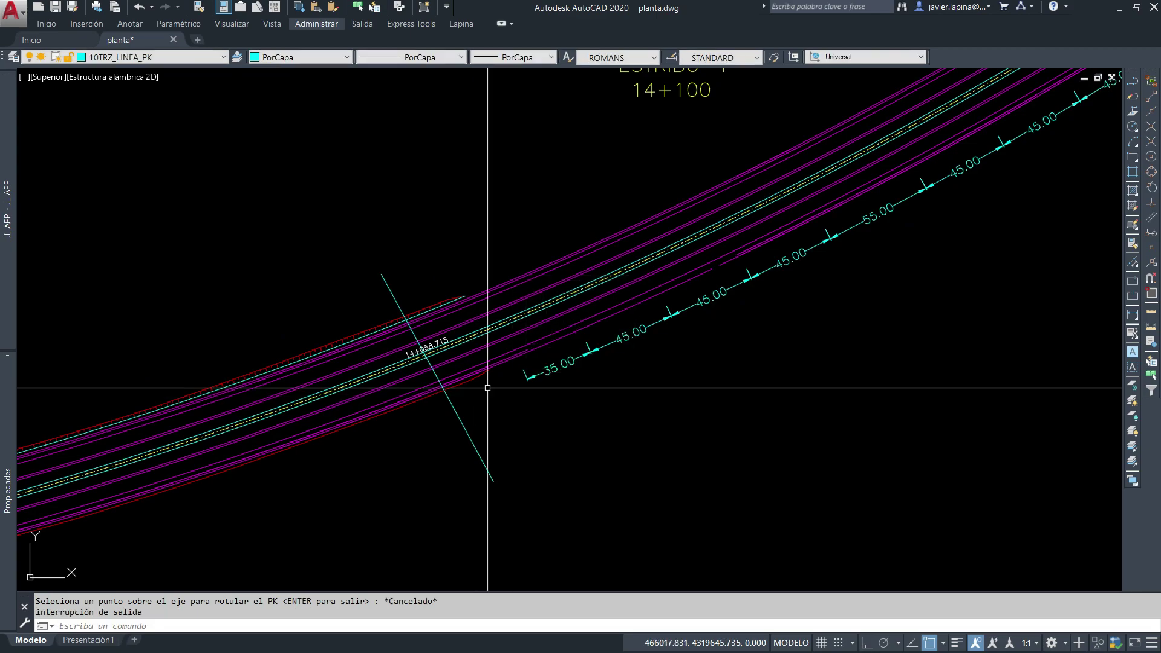
scroll(460, 388, down, 2)
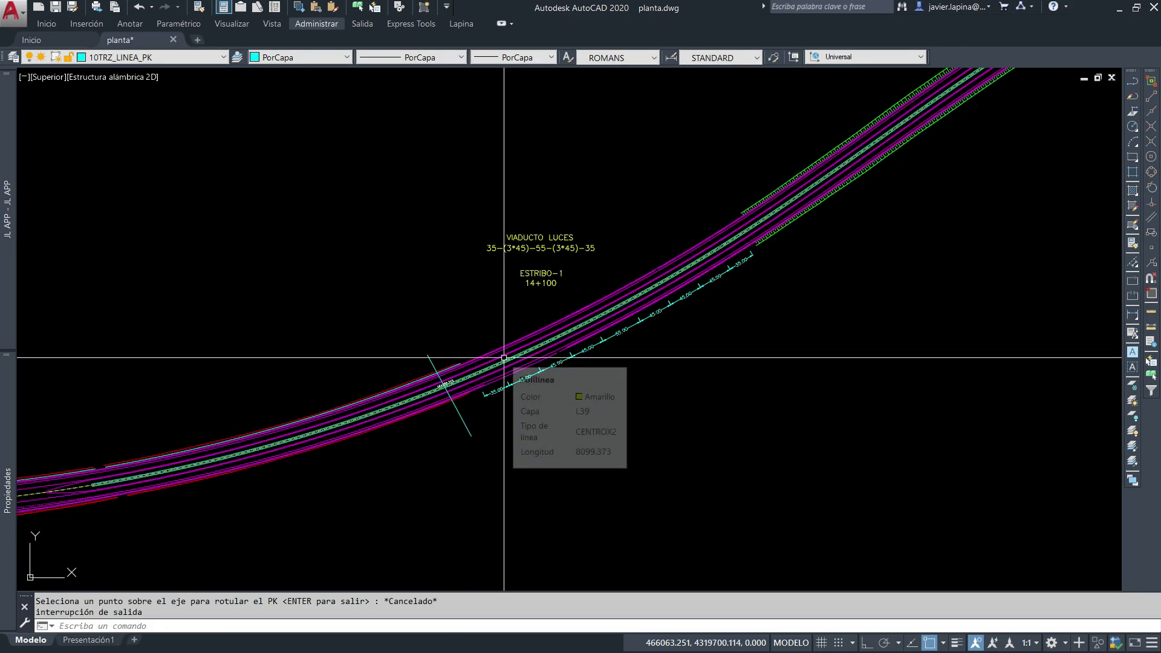
- Rerun PK and accept the ROTULACION PK MANUAL INDICANDO PK mode
text(PK)
key(Return)
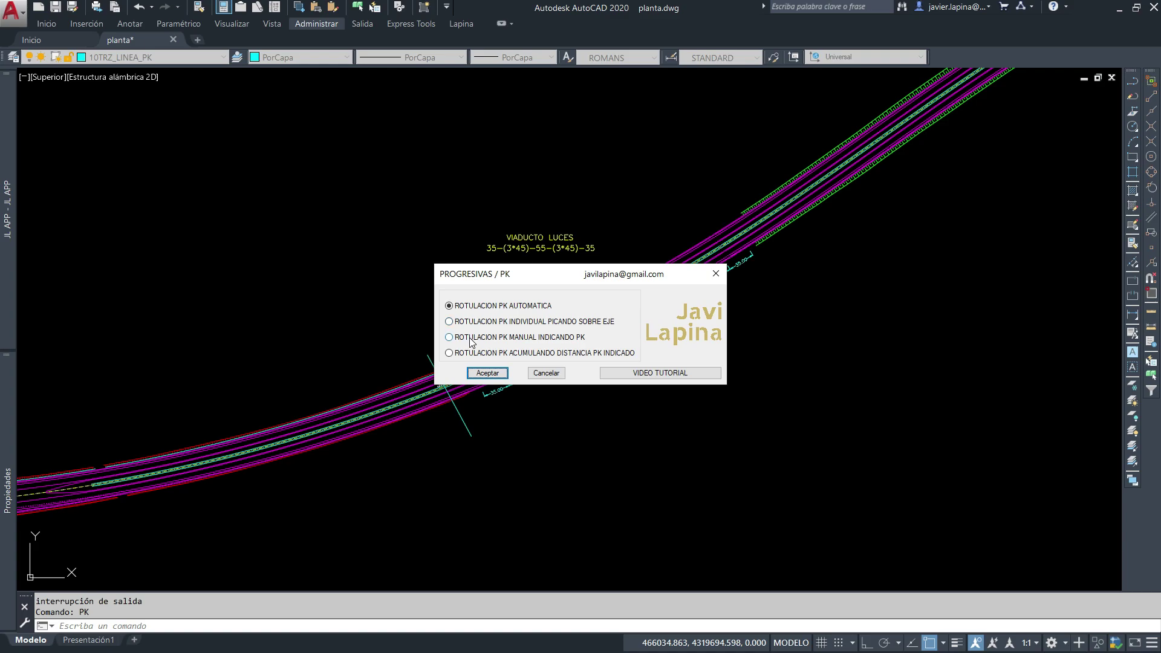
click(471, 341)
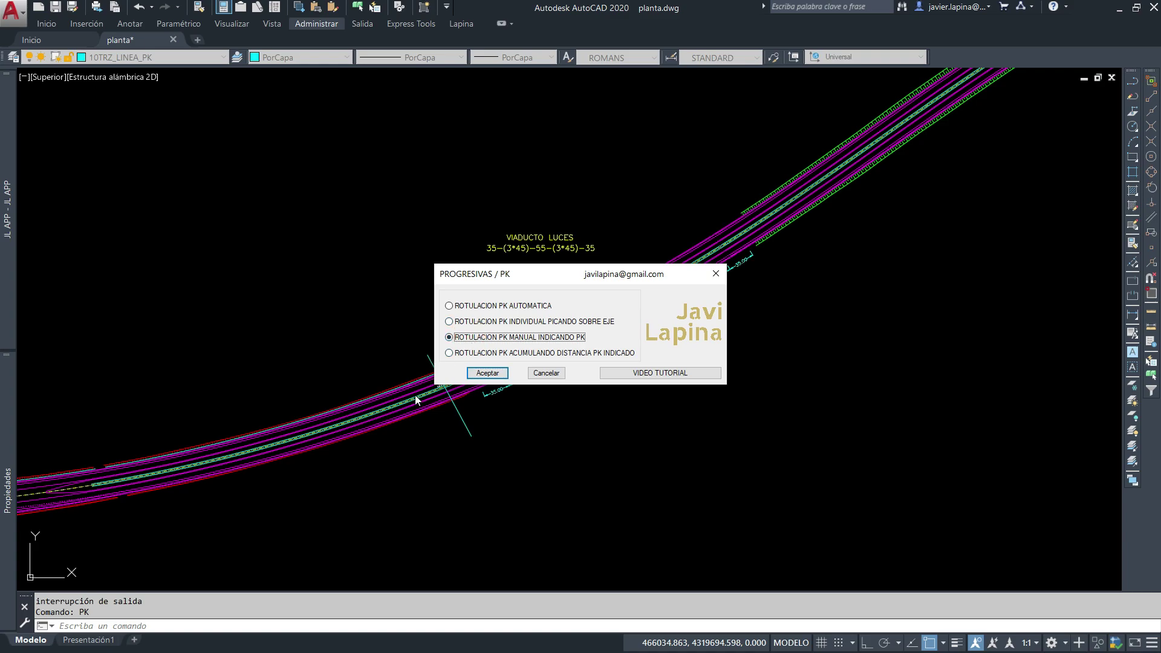
click(487, 373)
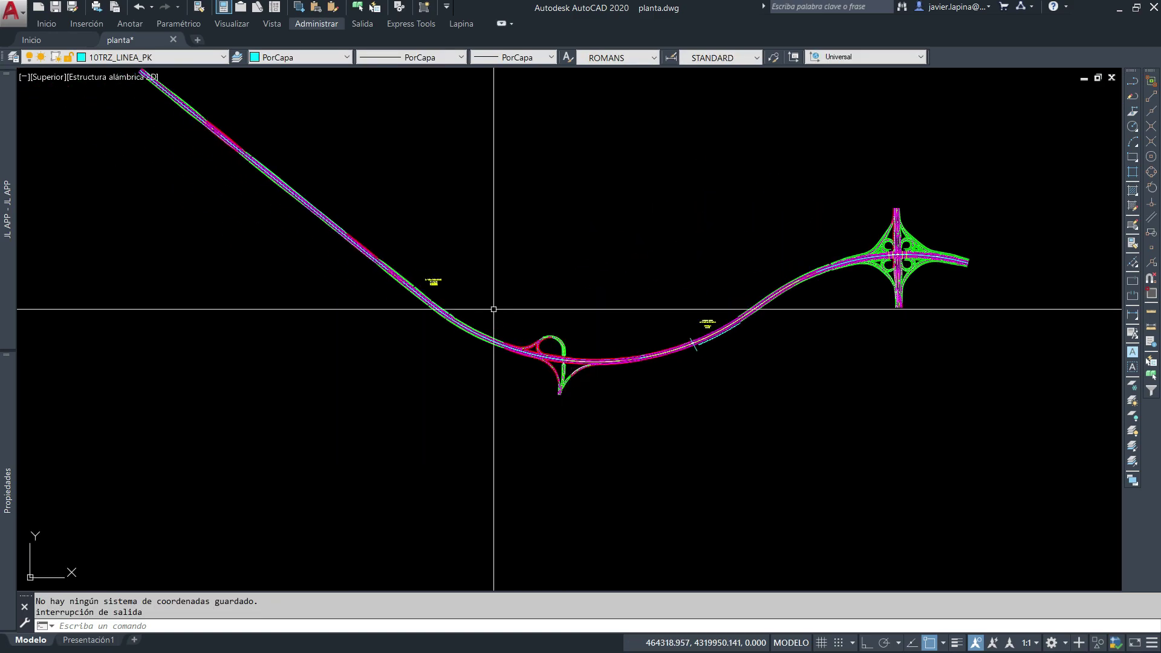
- Zoom toward the PK OBRAS DRENAJE/ARTE chainage list and rerun the PK command
scroll(493, 309, up, 4)
scroll(445, 299, up, 4)
text(pk)
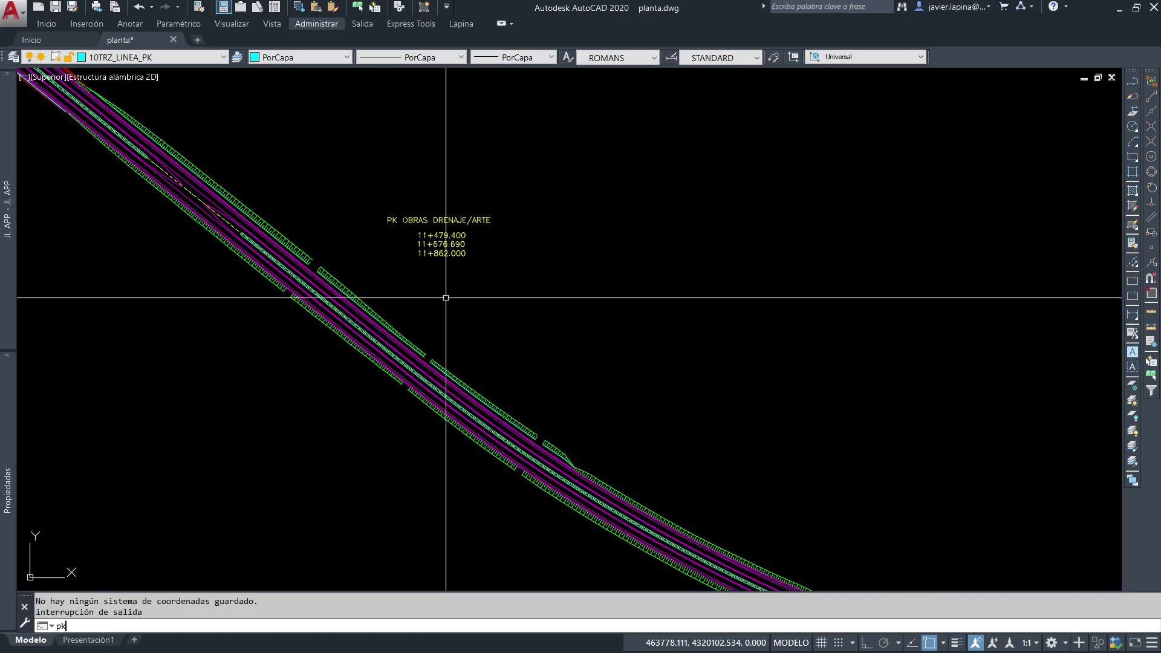
key(Return)
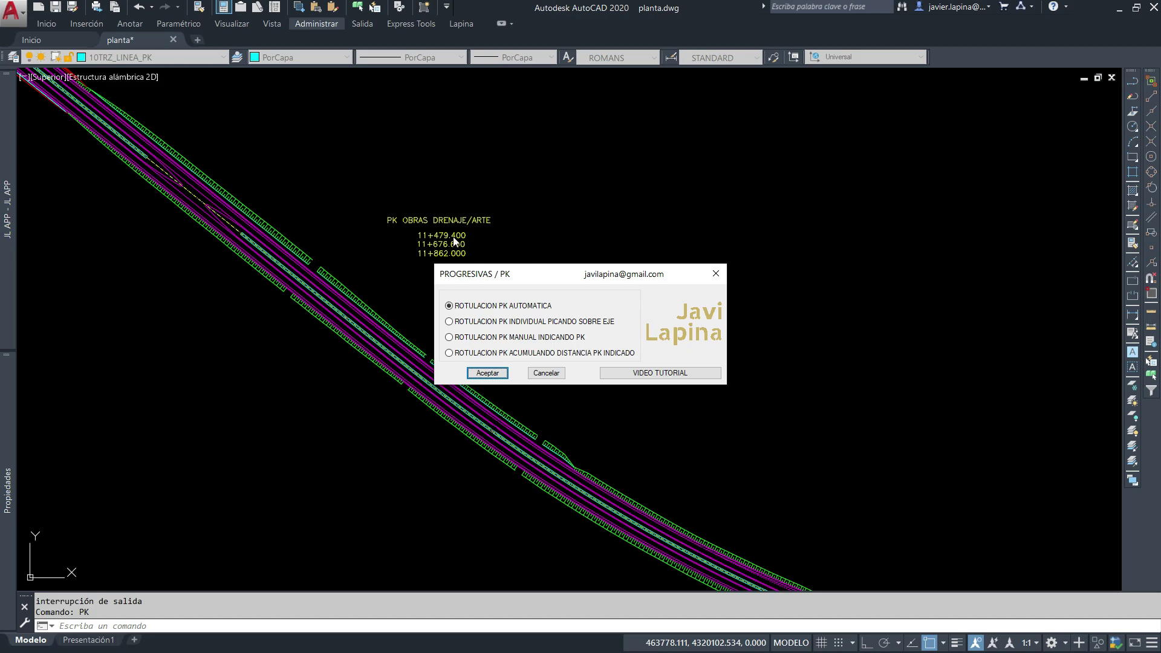
- Choose manual PK labelling and accept scale 1000, initial PK 8500, 3 decimals
click(464, 340)
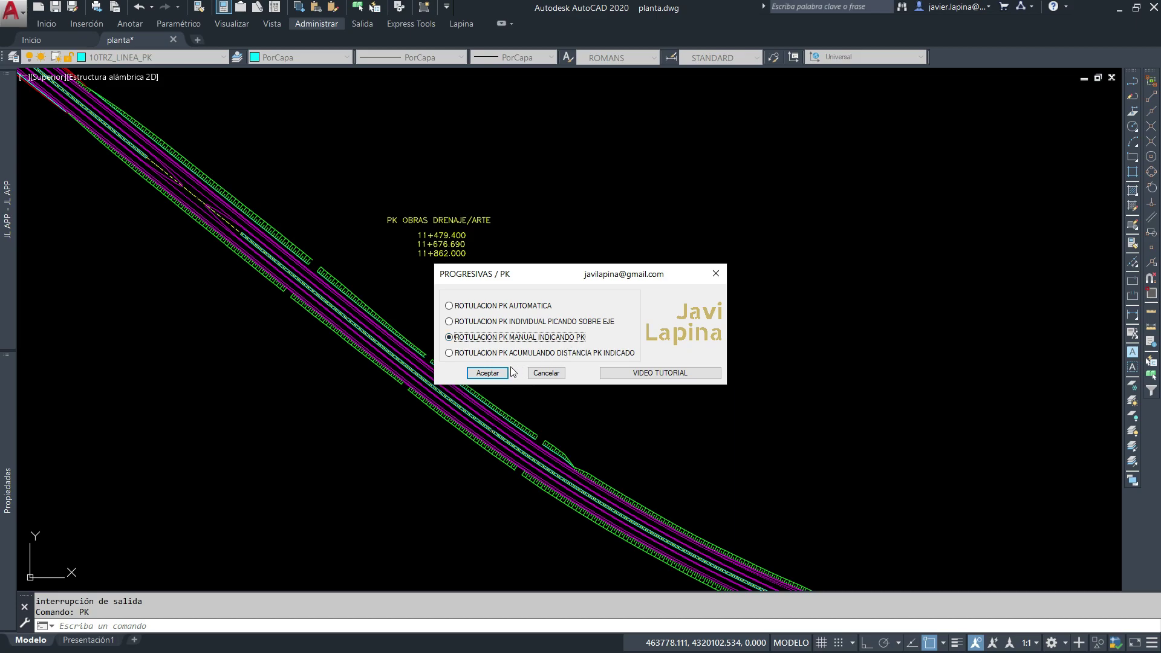
click(481, 374)
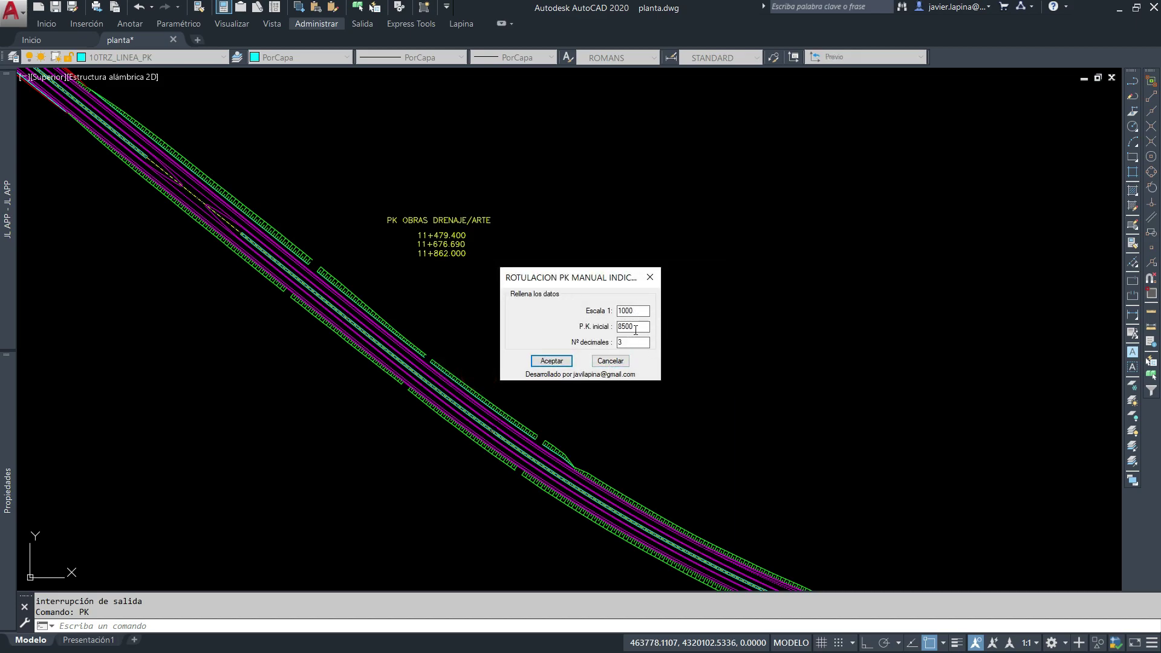
click(552, 361)
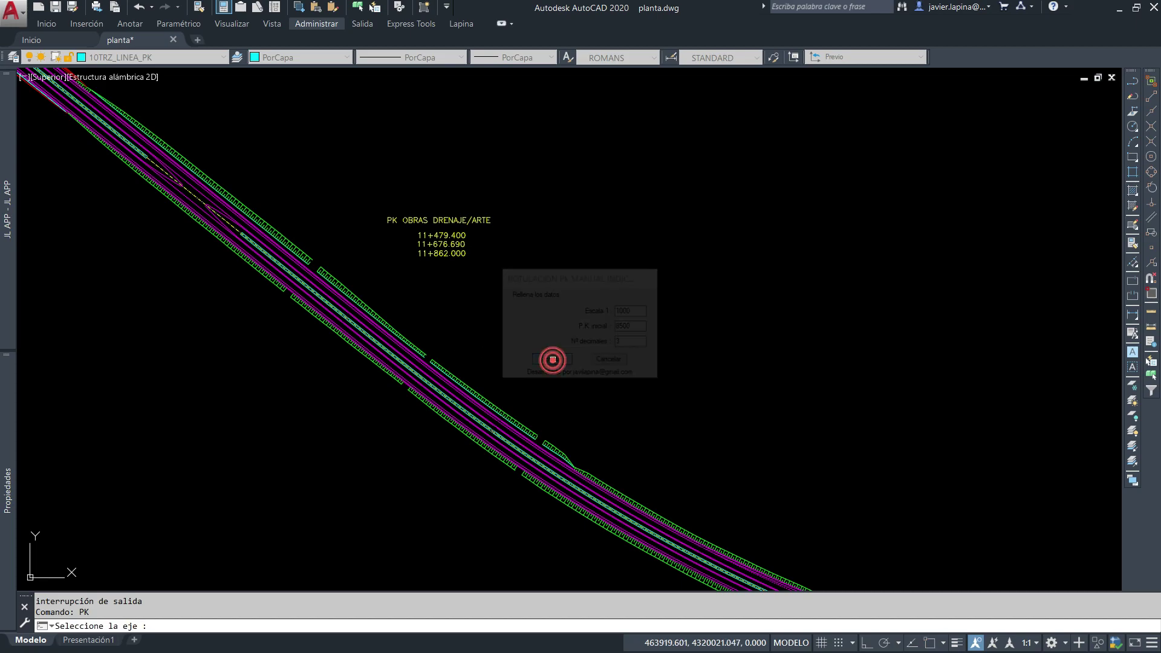
scroll(404, 378, up, 5)
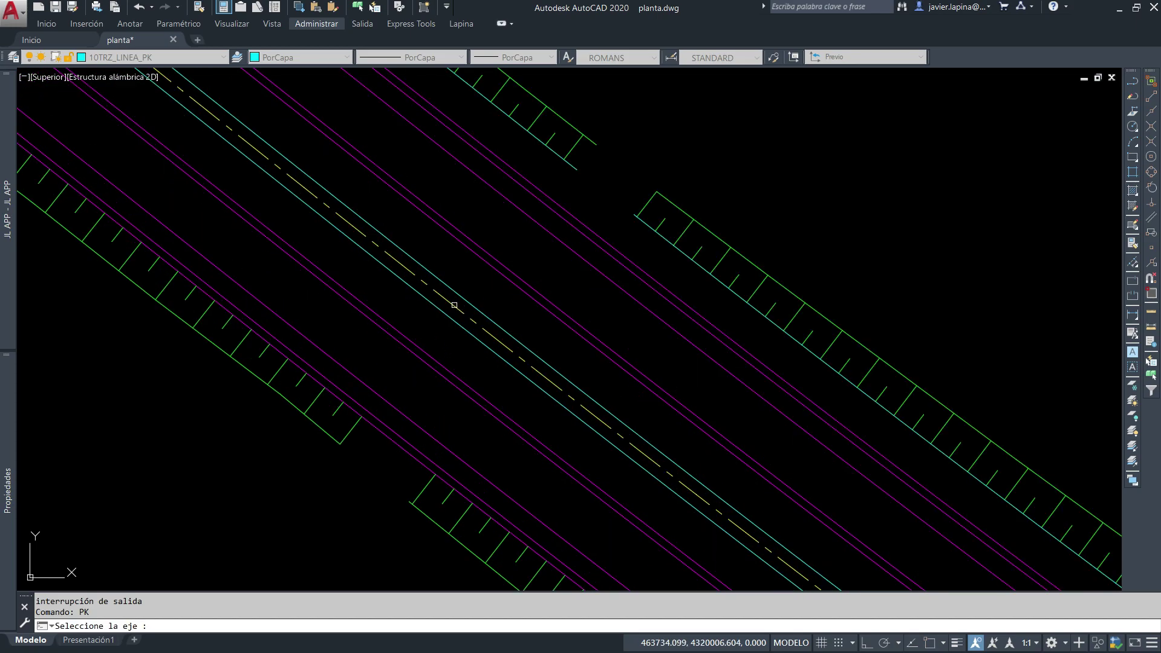
- Pick the axis and label chainages 11479.4, 11676.69 and 11862, then finish
click(454, 308)
scroll(455, 308, down, 5)
middle_drag(491, 323, 487, 353)
scroll(505, 339, up, 4)
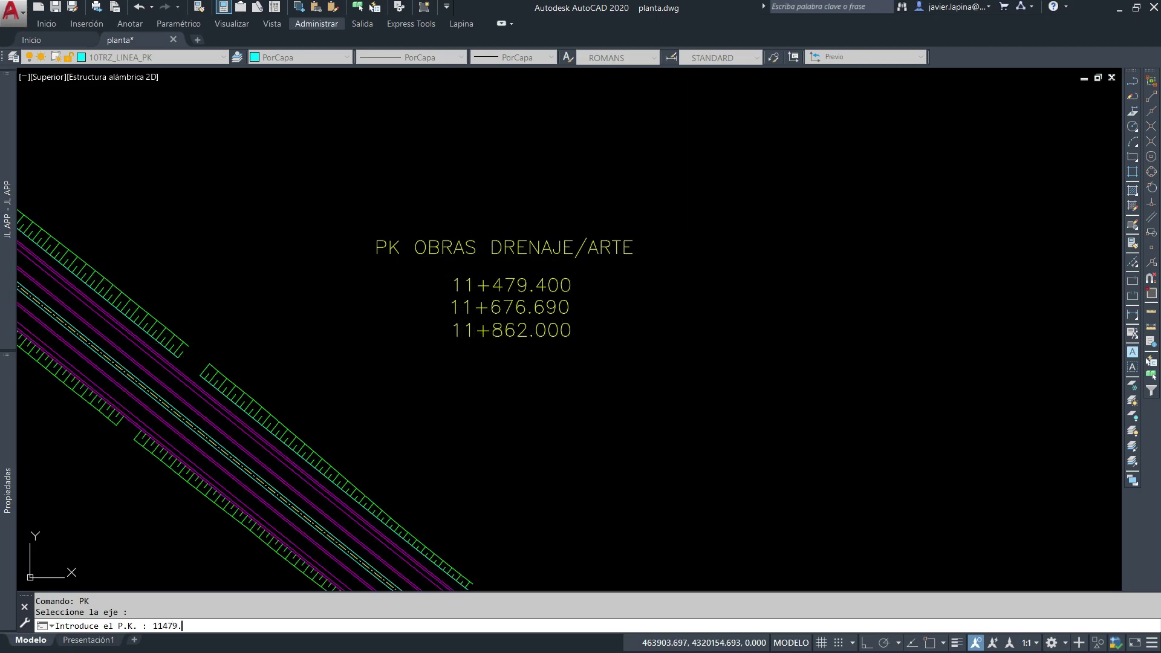
text(.4)
key(Return)
middle_drag(311, 393, 383, 285)
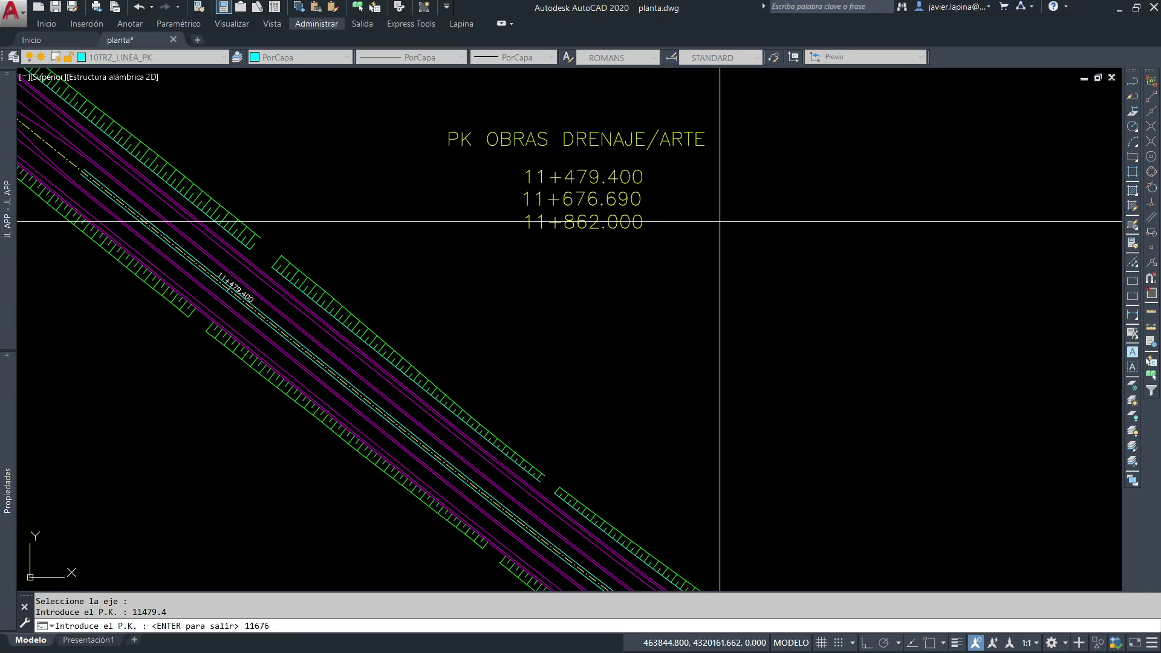
text(9)
key(Return)
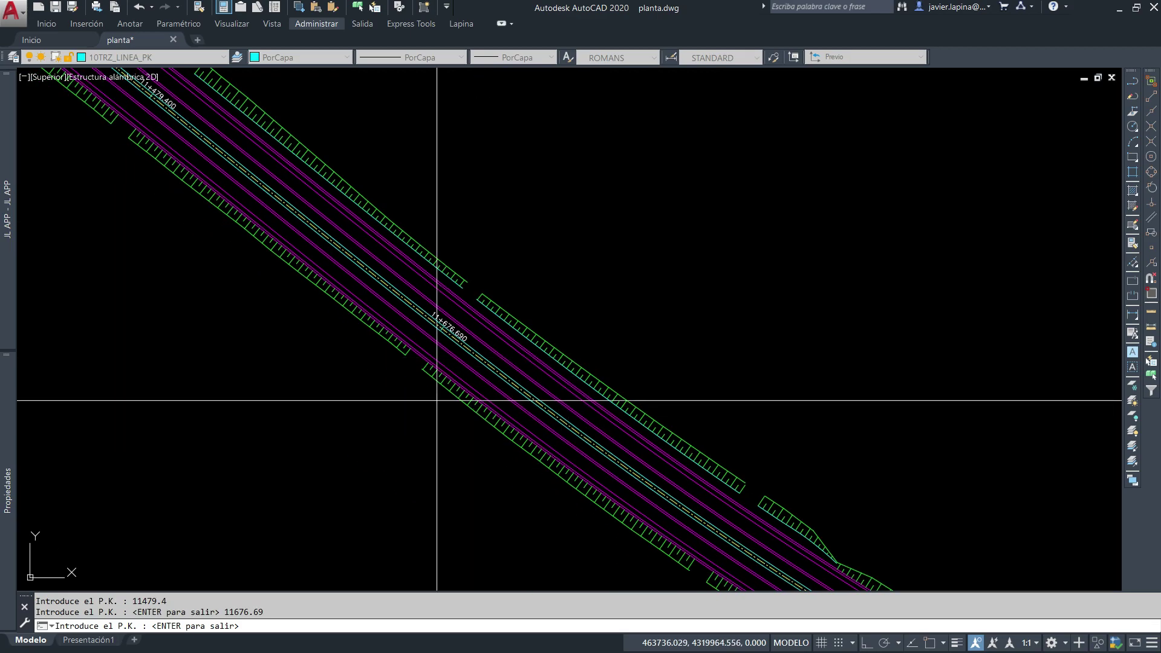
middle_drag(453, 325, 452, 456)
middle_drag(532, 246, 505, 315)
text(11862)
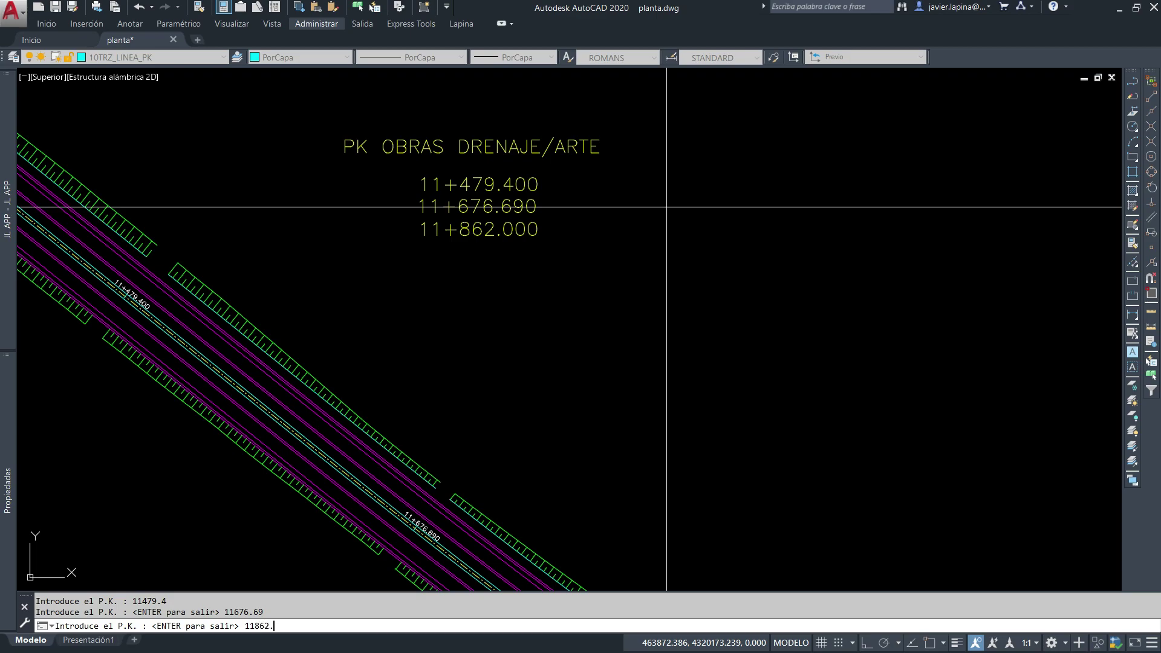
key(Return)
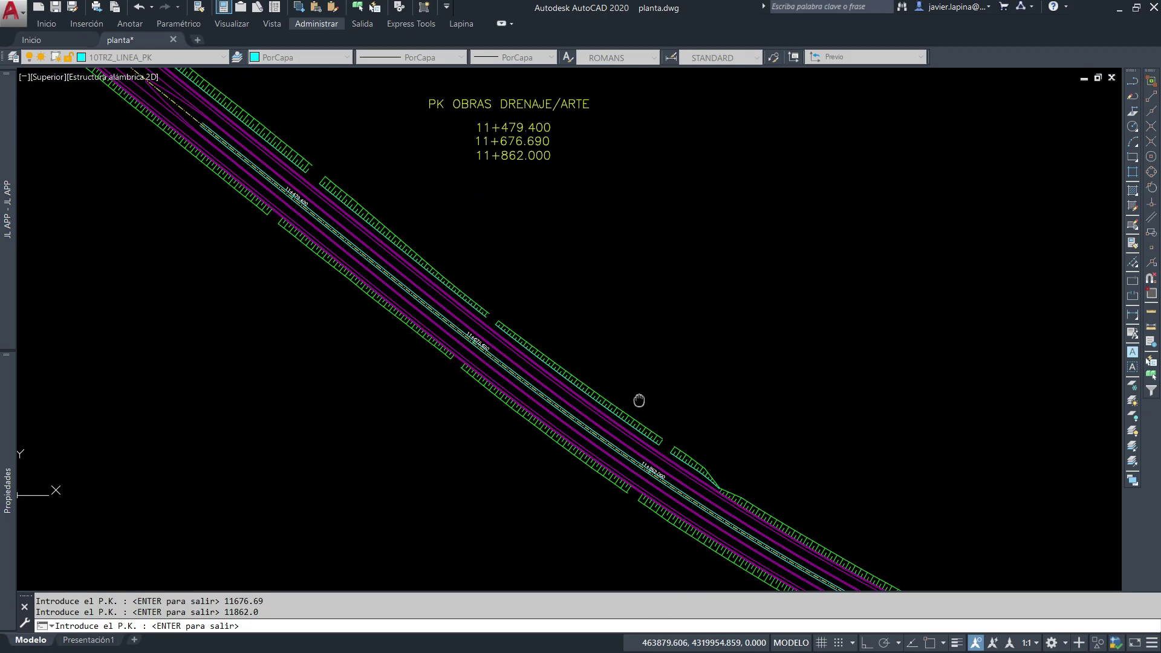
key(Return)
- Zoom out, then back in on the viaduct spans and the ESTRIBO-1 14+100 note
scroll(622, 415, up, 2)
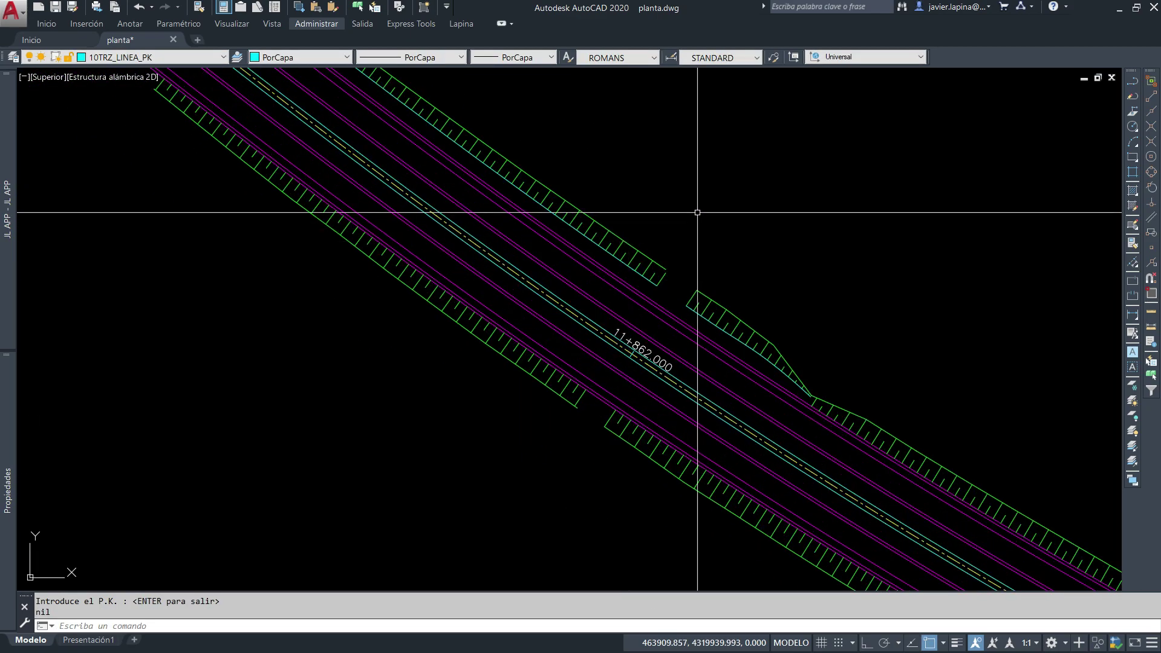
scroll(539, 327, down, 3)
scroll(492, 279, up, 2)
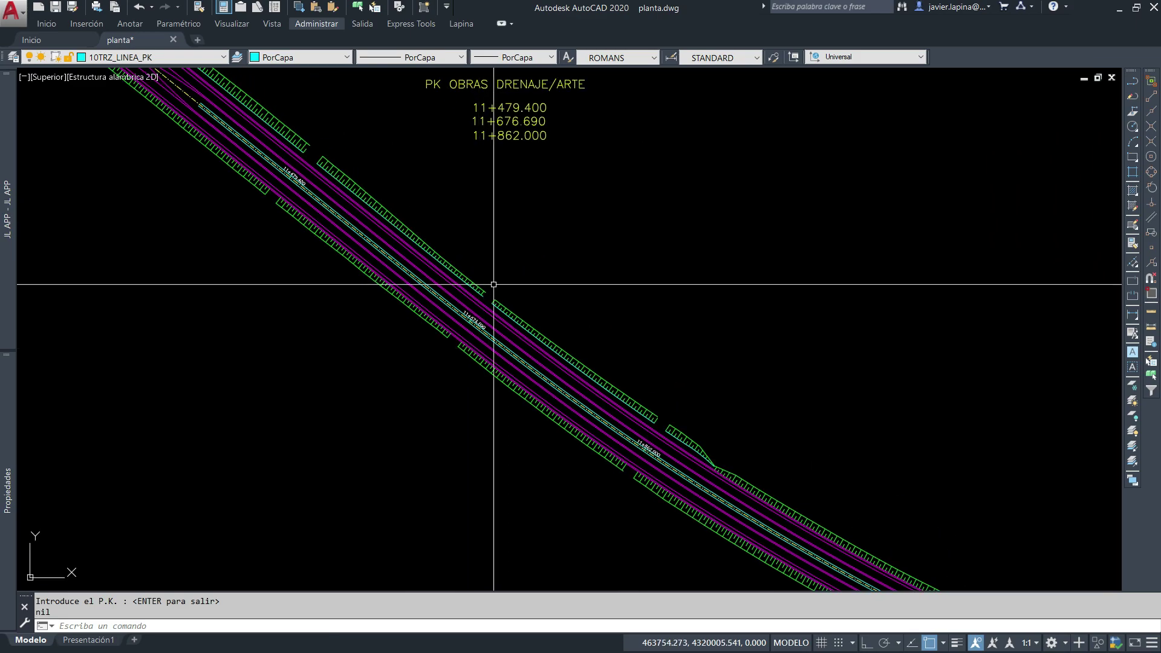
scroll(460, 374, up, 1)
scroll(460, 374, down, 1)
scroll(461, 424, down, 2)
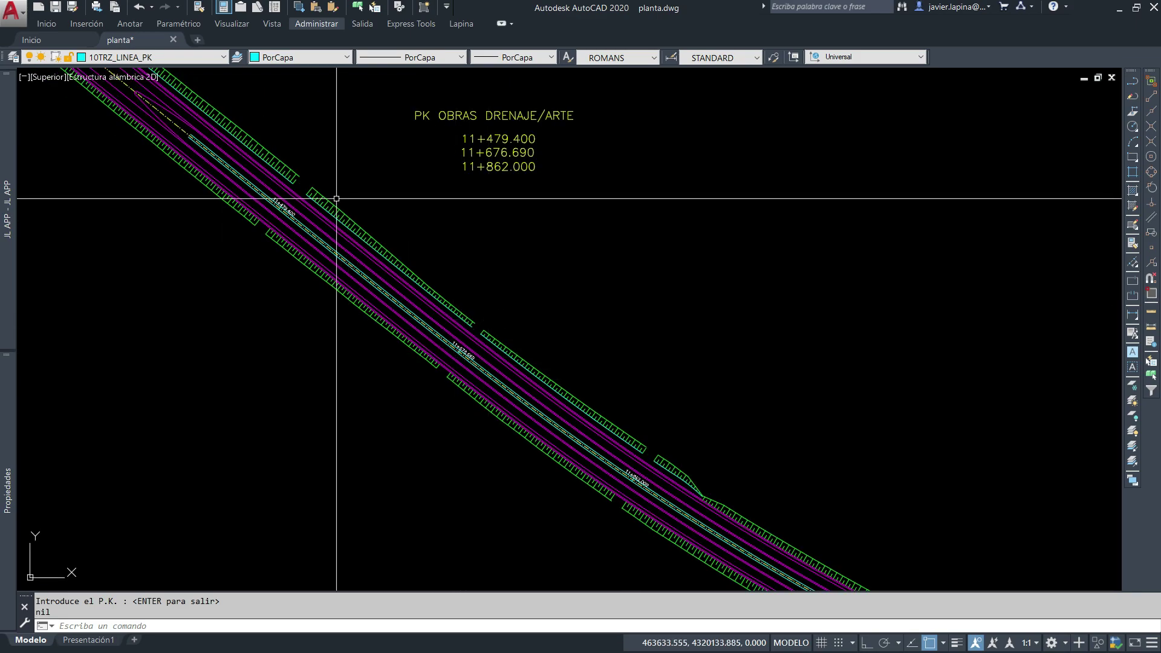
scroll(384, 228, up, 3)
scroll(363, 246, up, 1)
scroll(419, 251, down, 2)
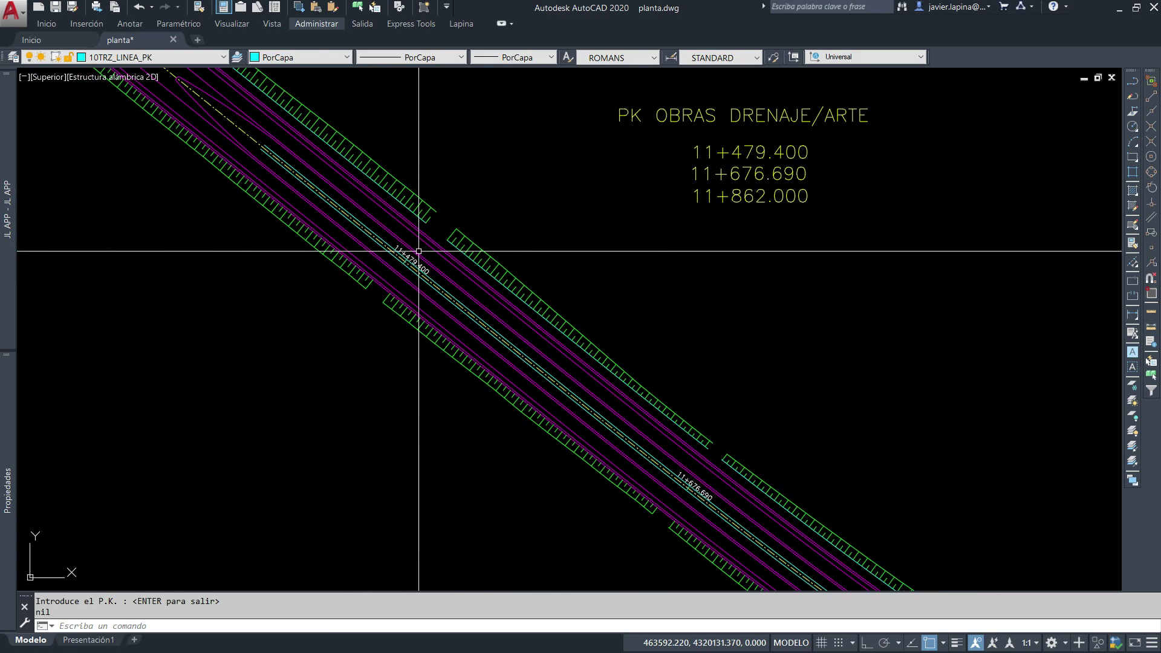
scroll(446, 215, down, 1)
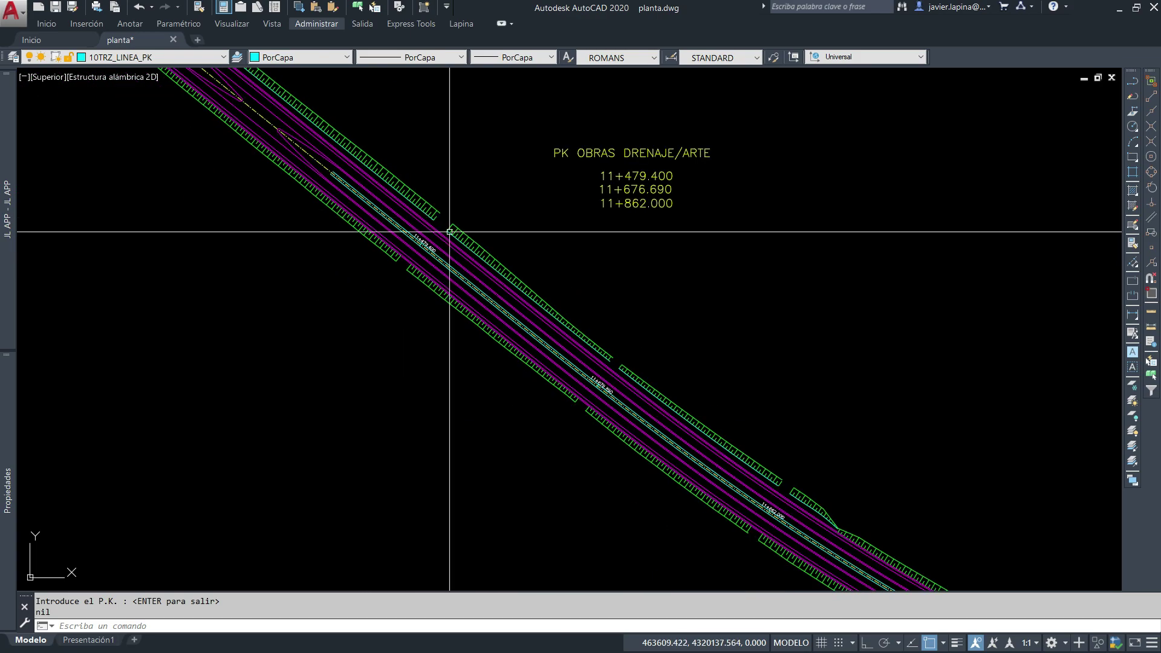
scroll(451, 246, down, 3)
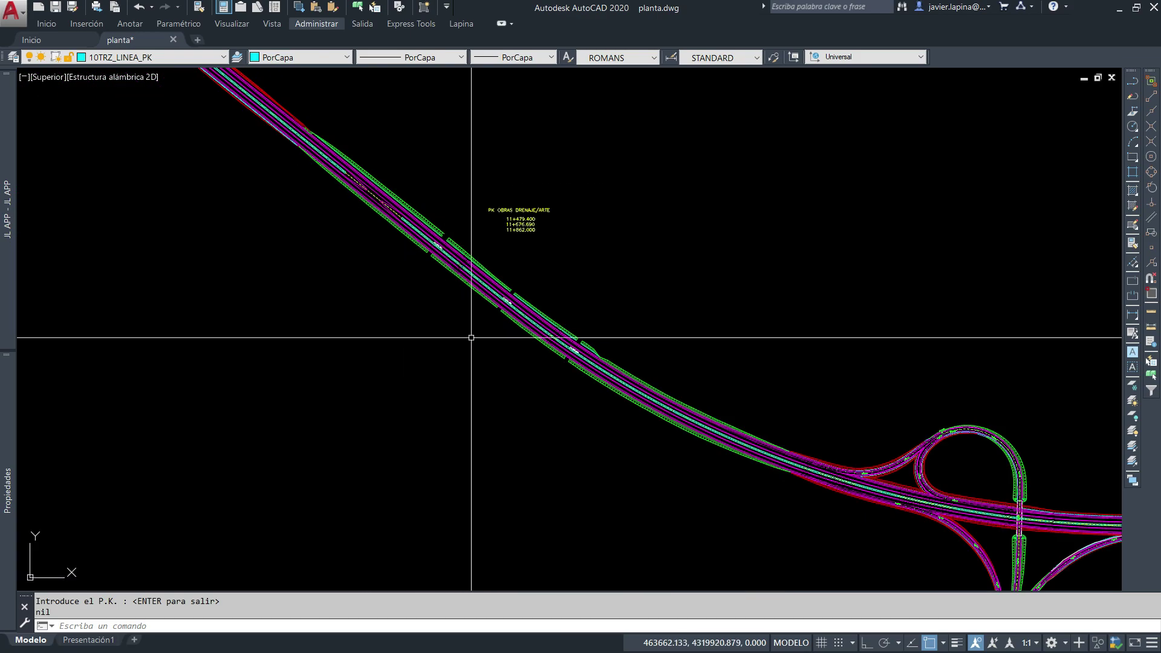
scroll(545, 357, down, 4)
scroll(630, 401, up, 3)
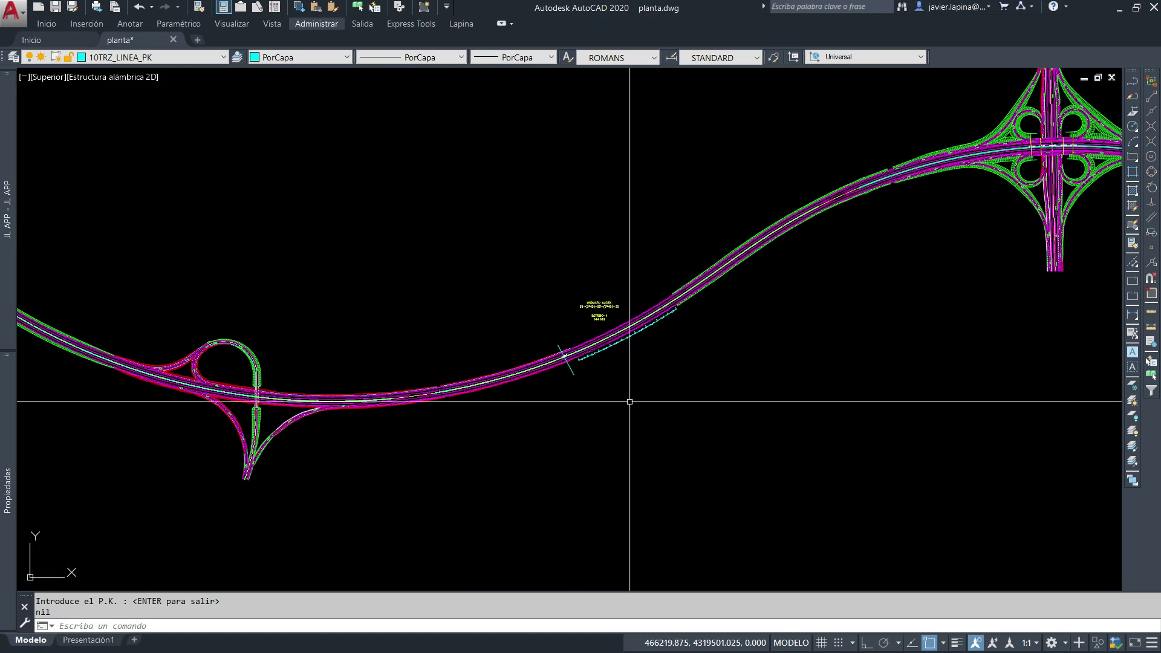
scroll(580, 398, up, 1)
scroll(526, 422, up, 2)
scroll(461, 436, up, 2)
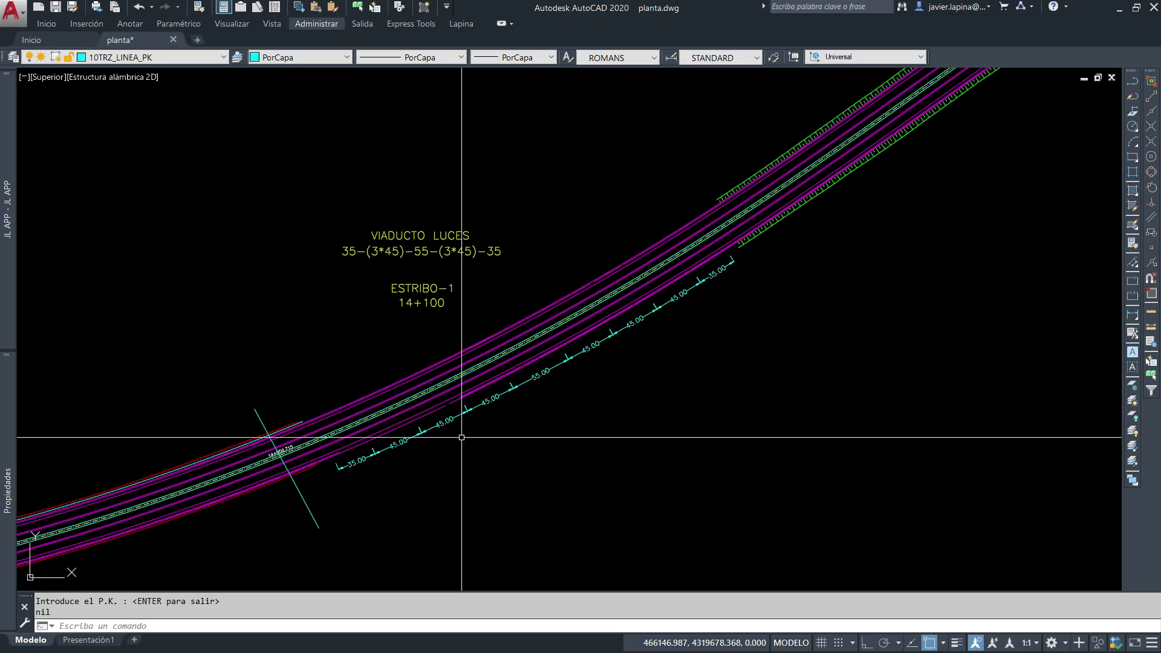
- Start PK labelling in accumulated-distance mode and accept its settings
middle_drag(461, 437, 505, 393)
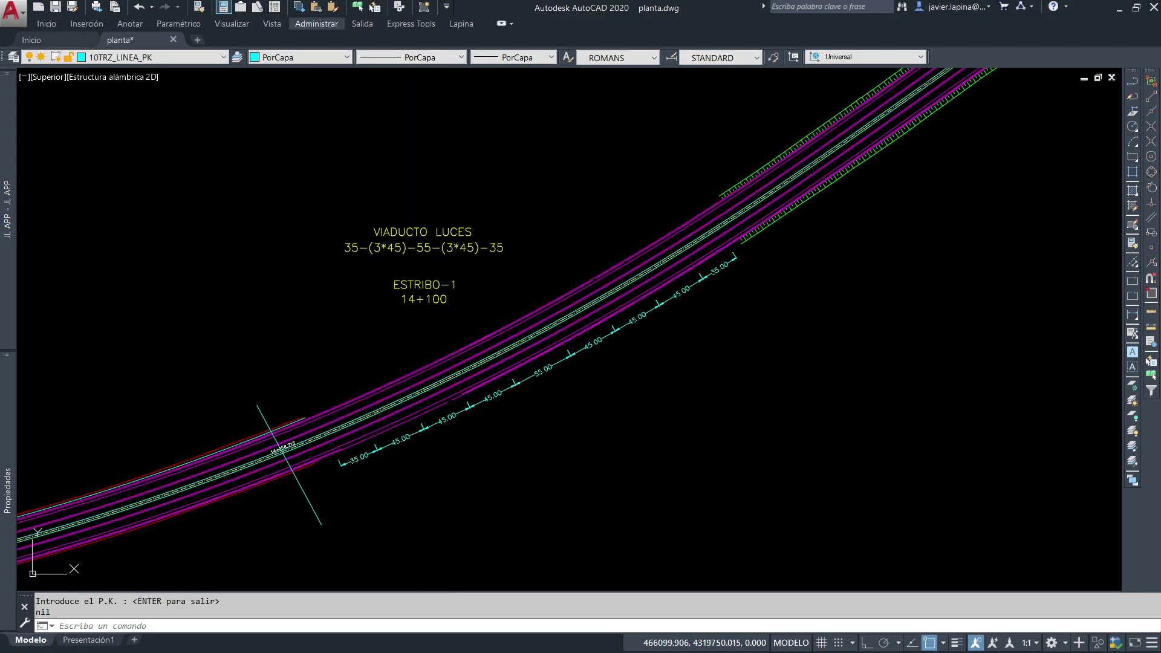
text(PK)
key(Return)
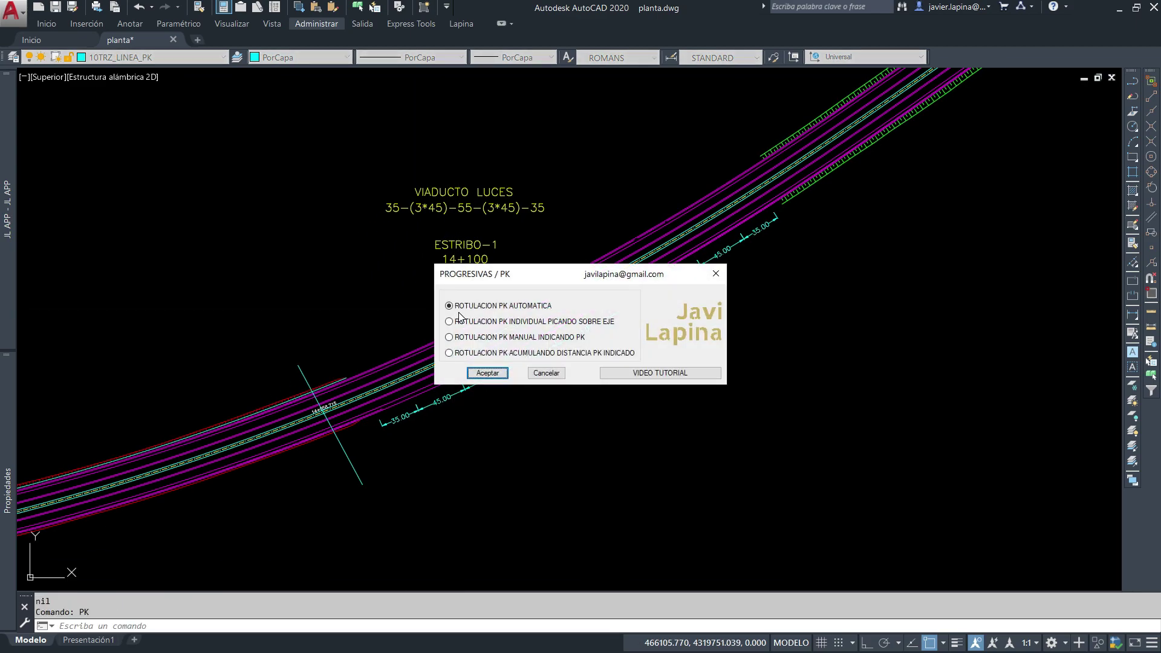
click(489, 355)
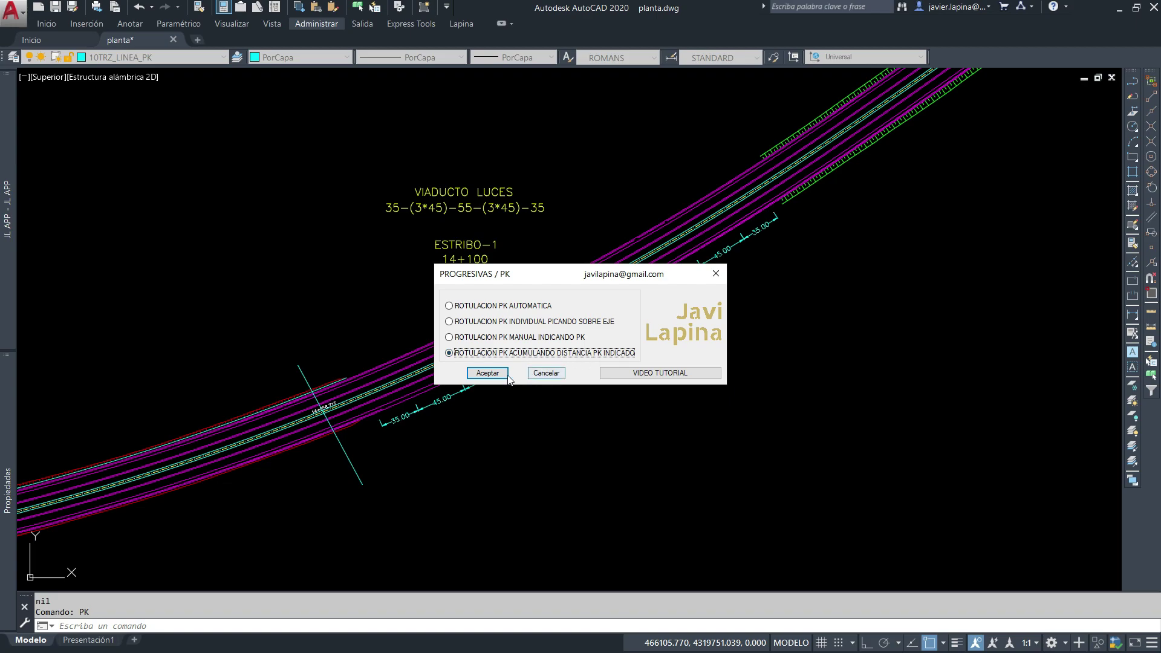
click(487, 373)
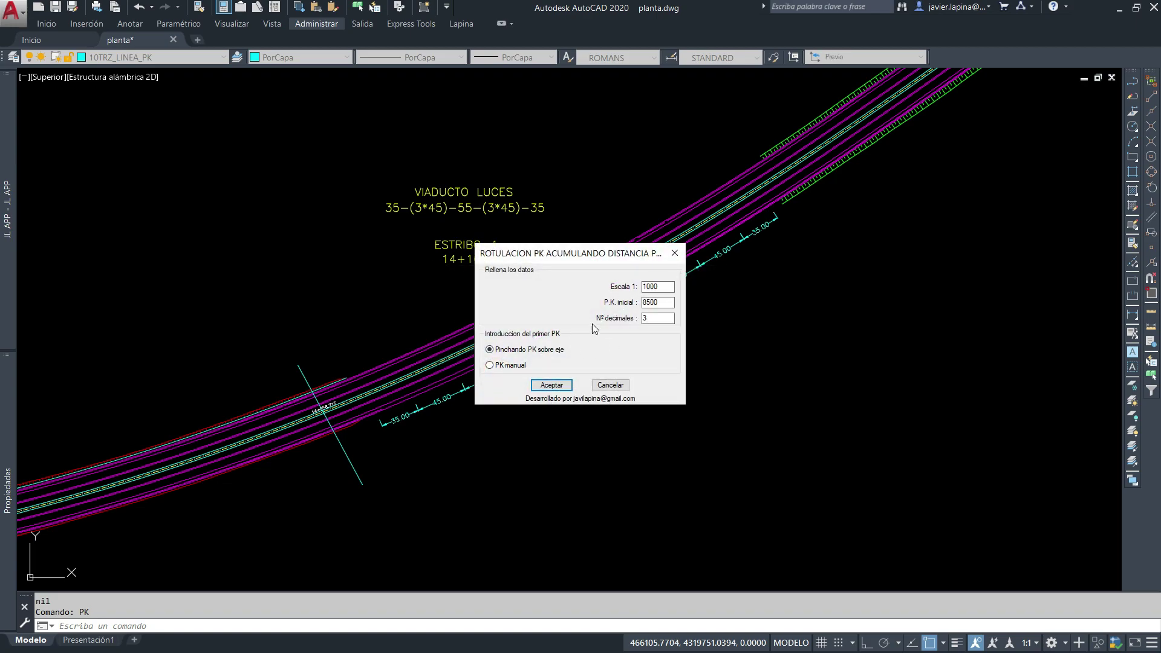
drag(570, 252, 729, 226)
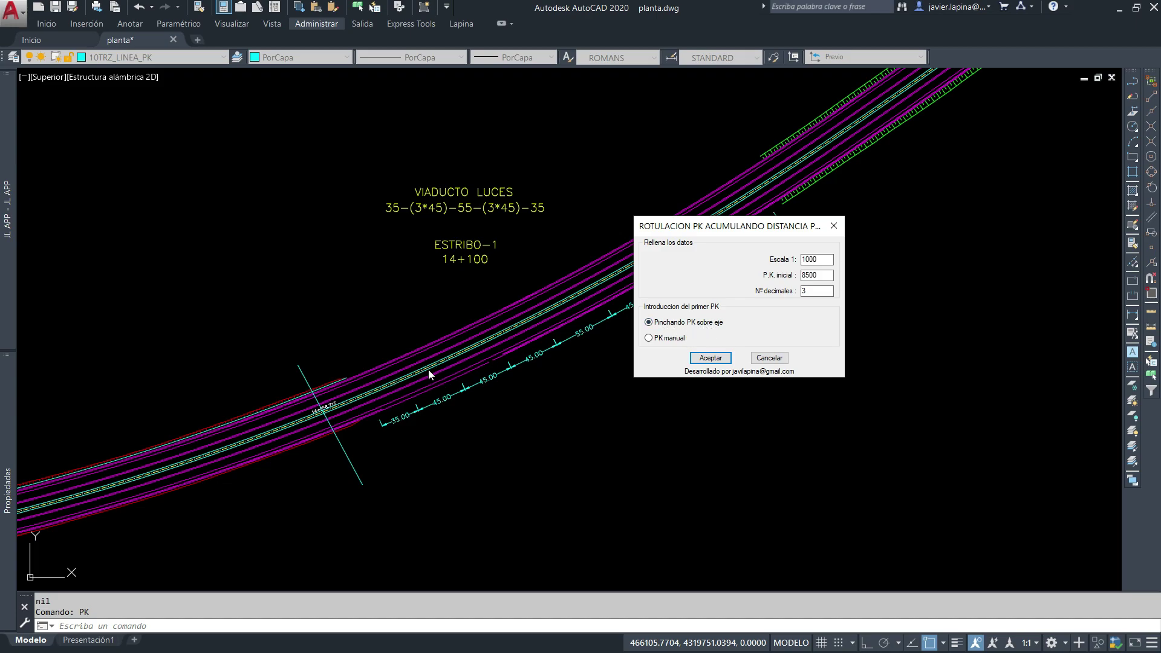
click(712, 358)
- Pick the axis and start point, cancel after the error, and begin deleting objects
scroll(783, 352, up, 2)
scroll(622, 254, up, 5)
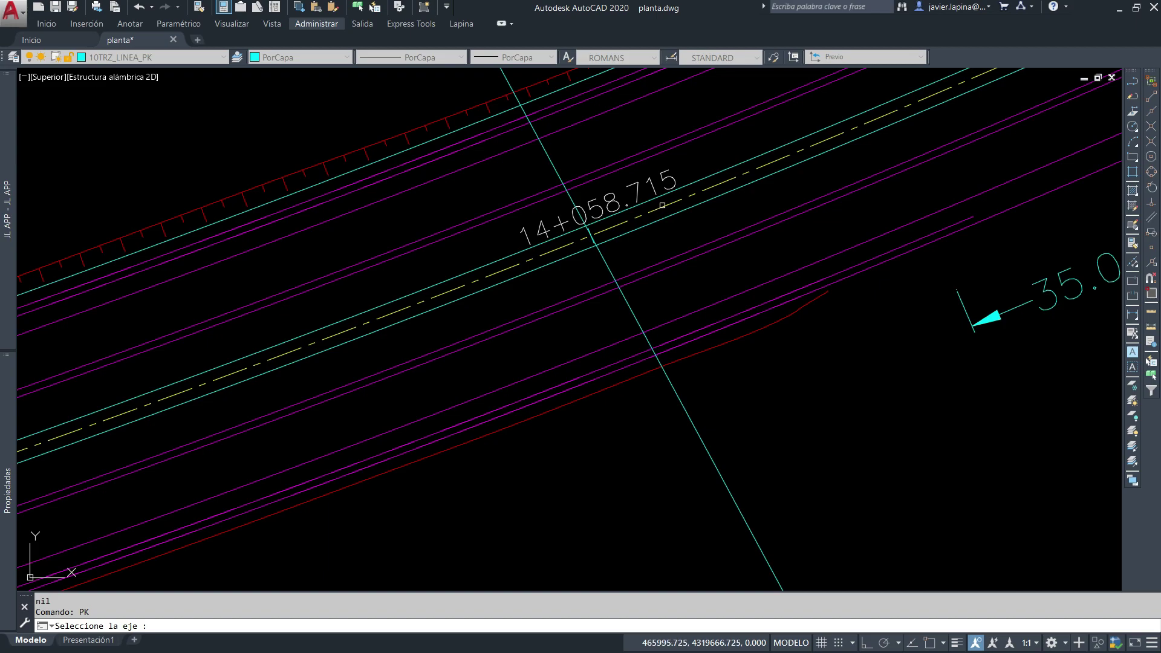
click(662, 205)
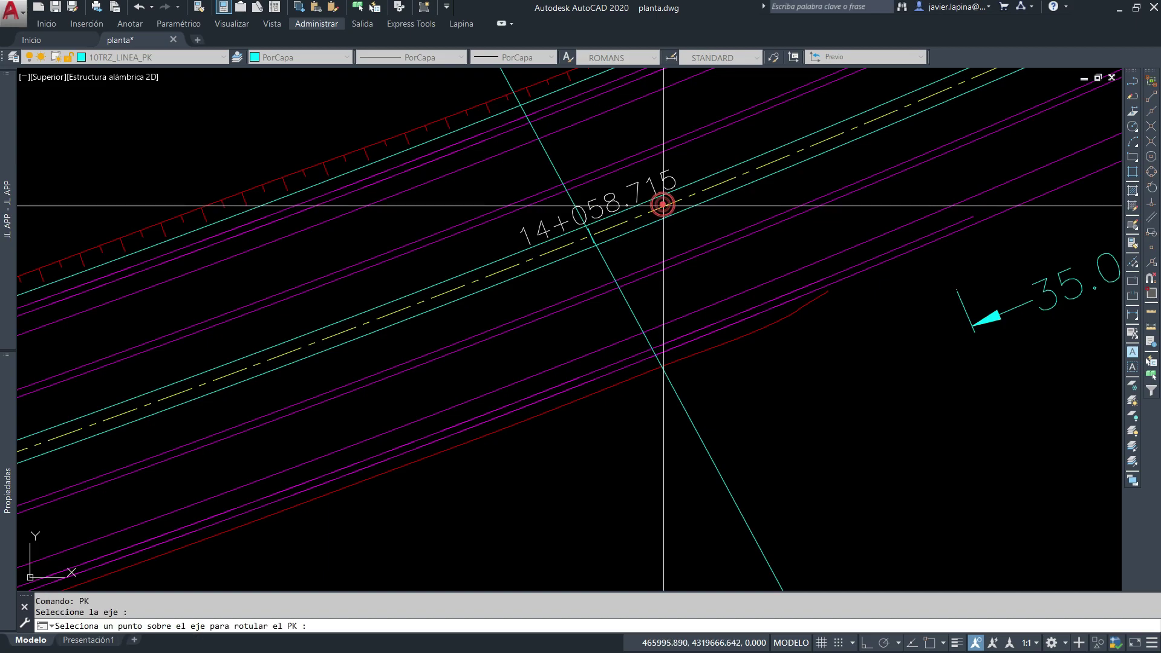
click(592, 237)
key(Escape)
key(Escape)
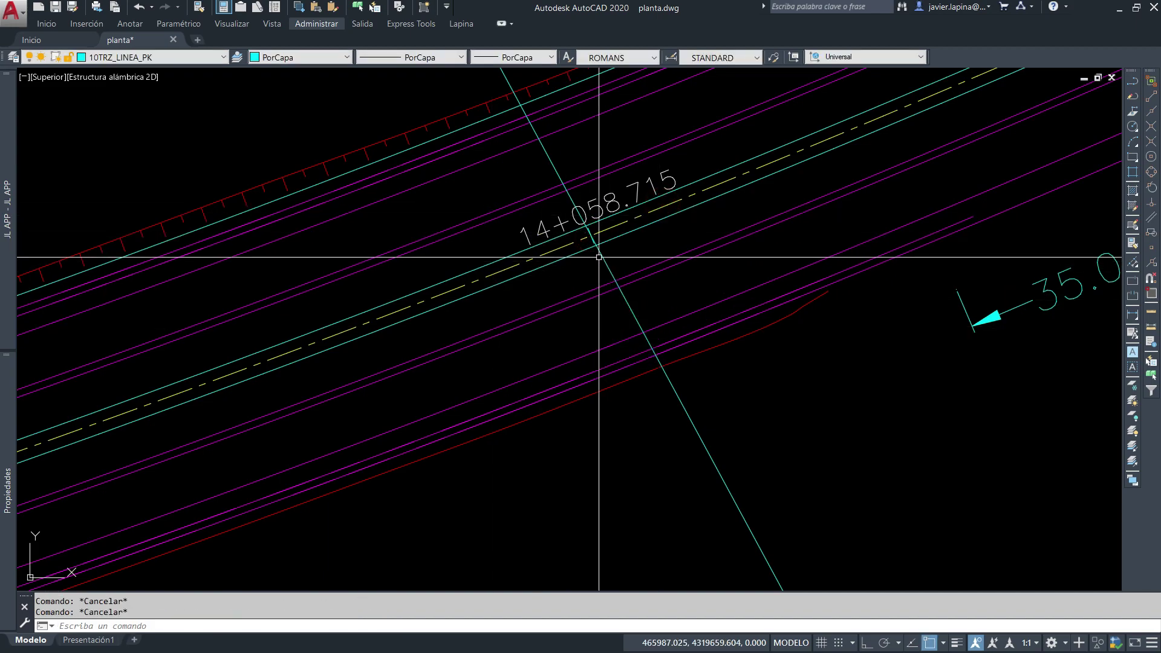
scroll(603, 251, down, 3)
scroll(626, 272, up, 2)
key(Delete)
text(b)
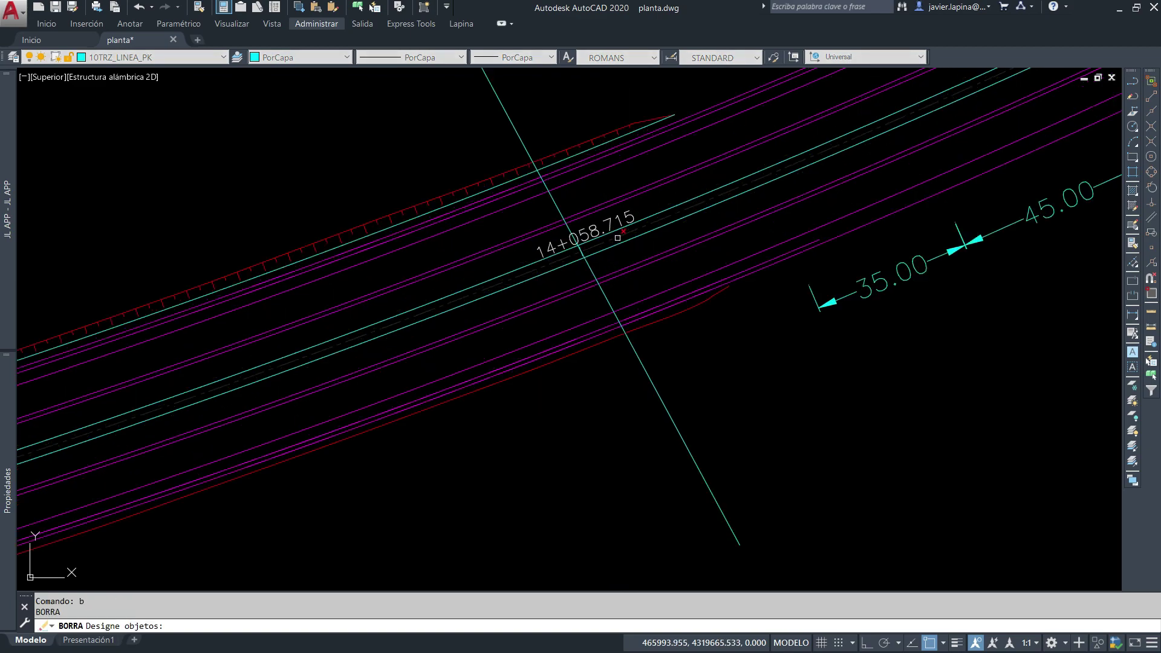
- Erase the 14+058.715 chainage label from the abutment line
click(617, 219)
scroll(586, 307, down, 3)
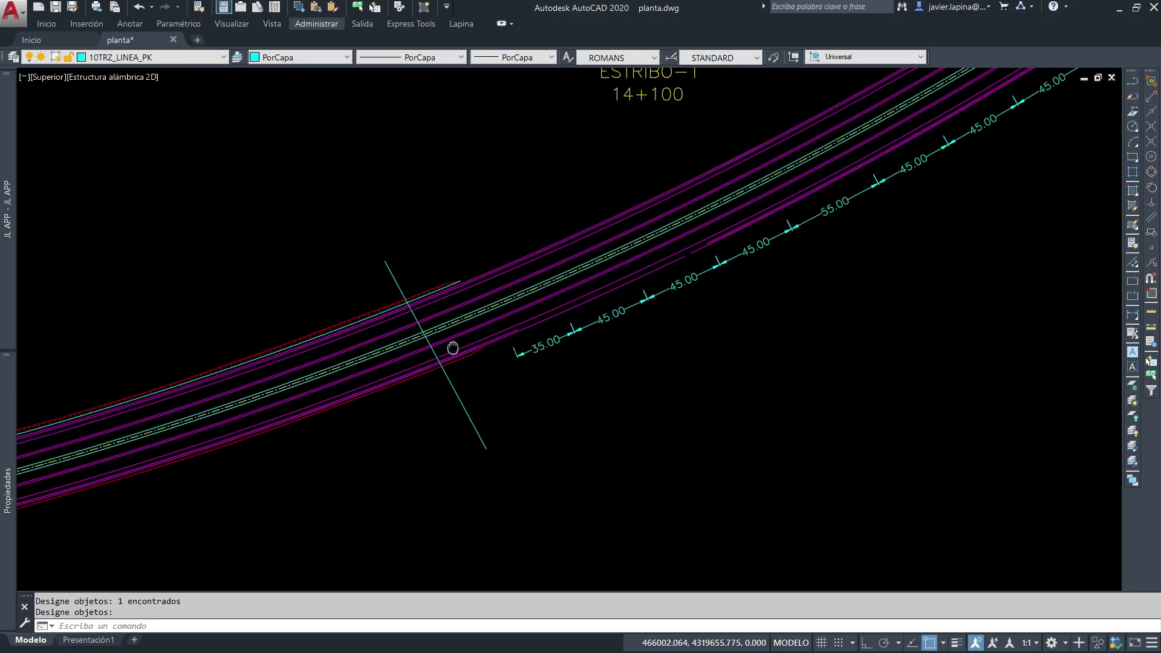
scroll(553, 280, down, 1)
key(Return)
- Rerun PK in ROTULACION PK ACUMULANDO DISTANCIA mode
text(pk)
key(Return)
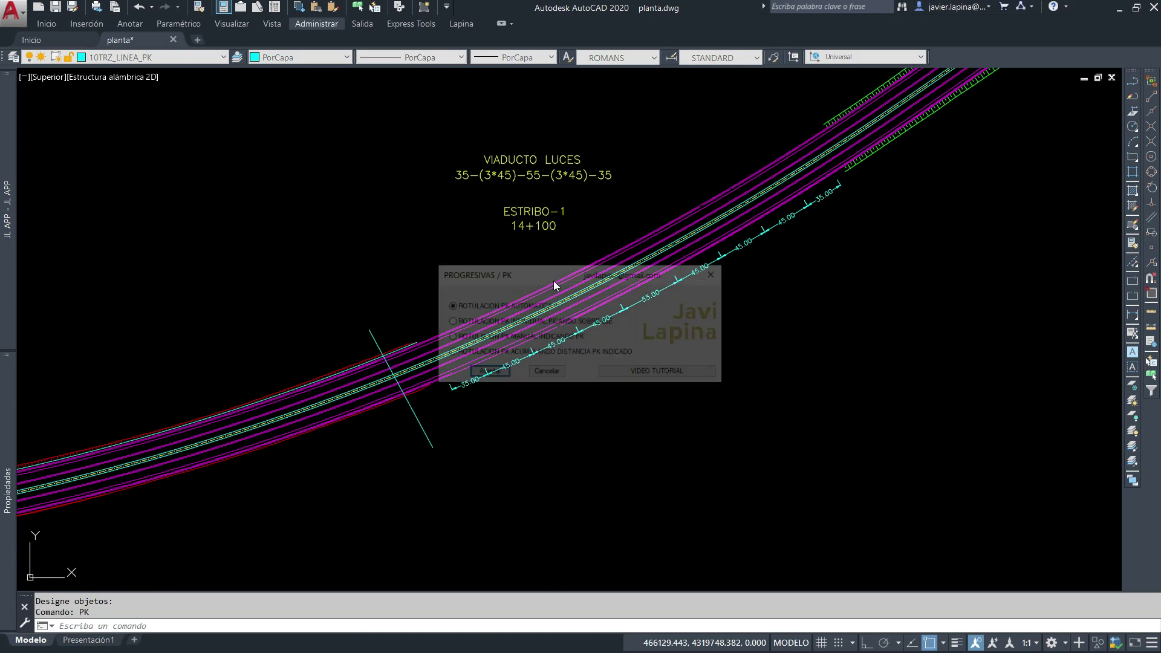
click(466, 357)
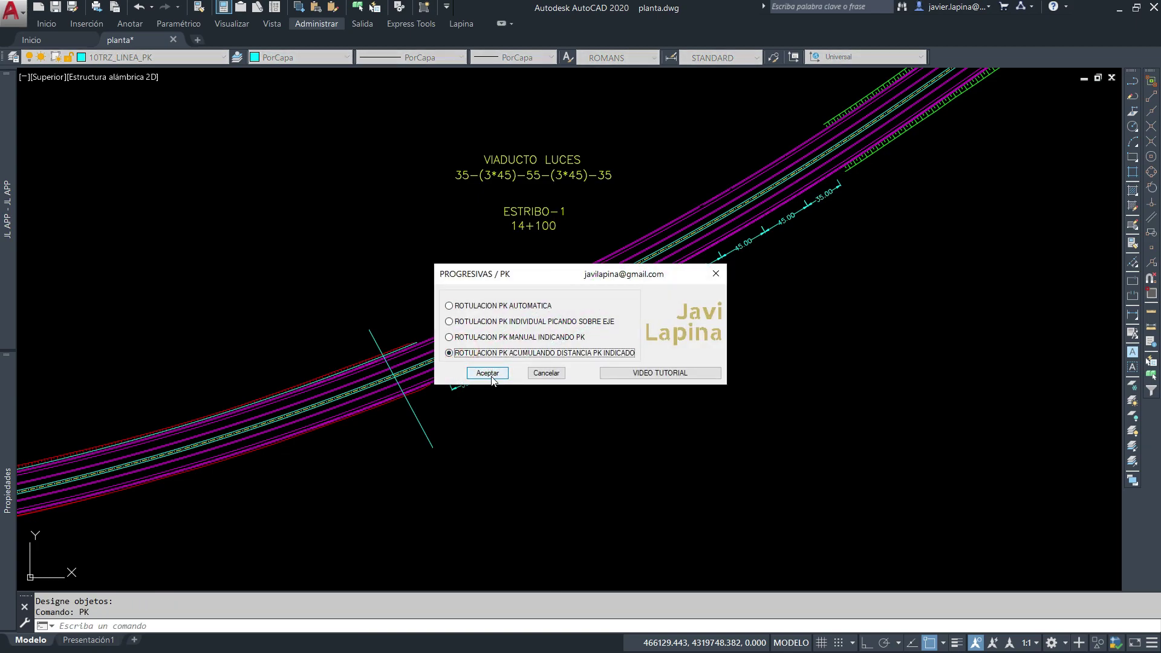
click(491, 374)
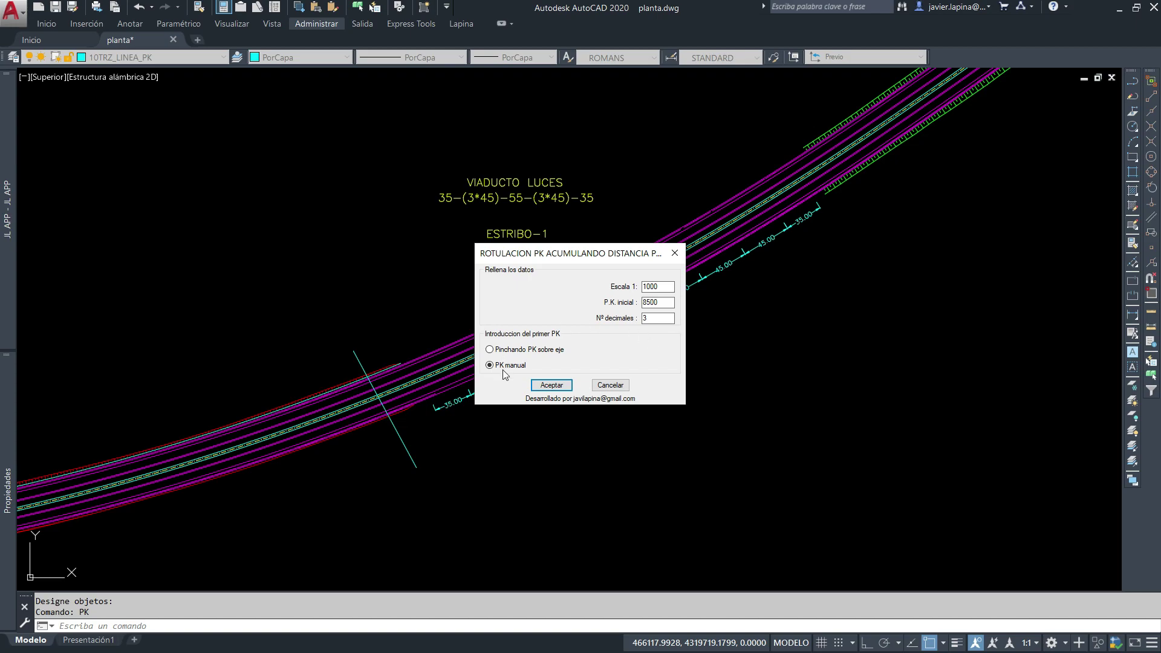
- Accept scale 1:1000 with 3 decimals, pick the road axis, and start at PK 14+100.000
click(552, 387)
scroll(393, 389, up, 5)
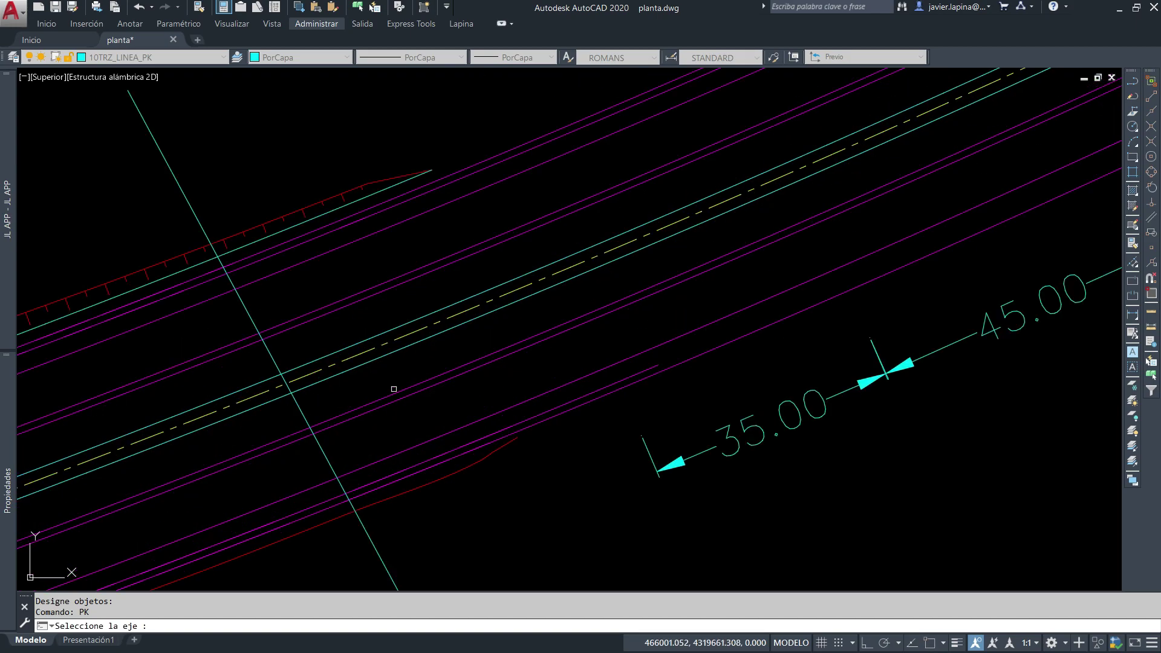
click(375, 338)
scroll(614, 237, down, 4)
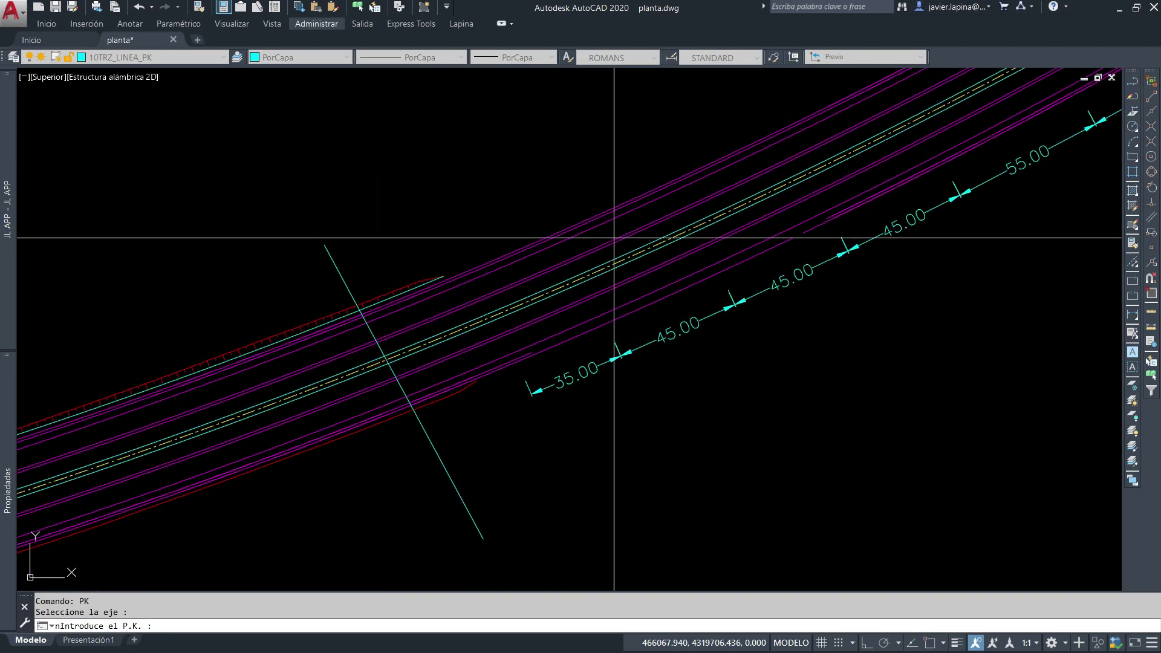
scroll(613, 237, down, 4)
scroll(601, 277, up, 2)
text(14100)
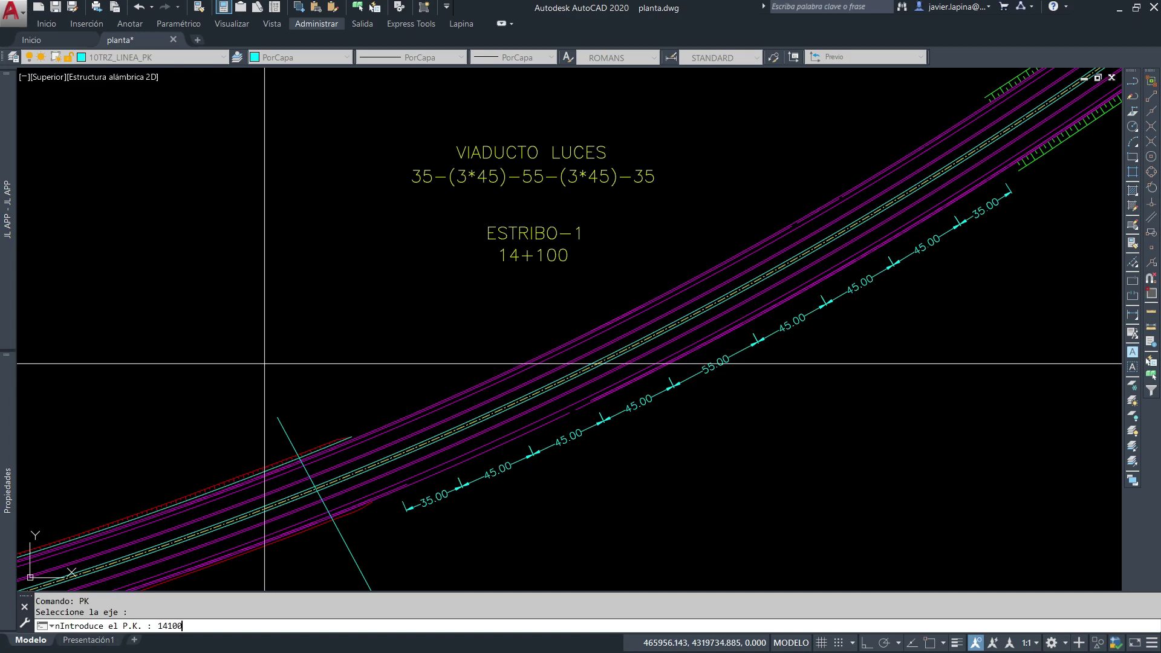
key(Return)
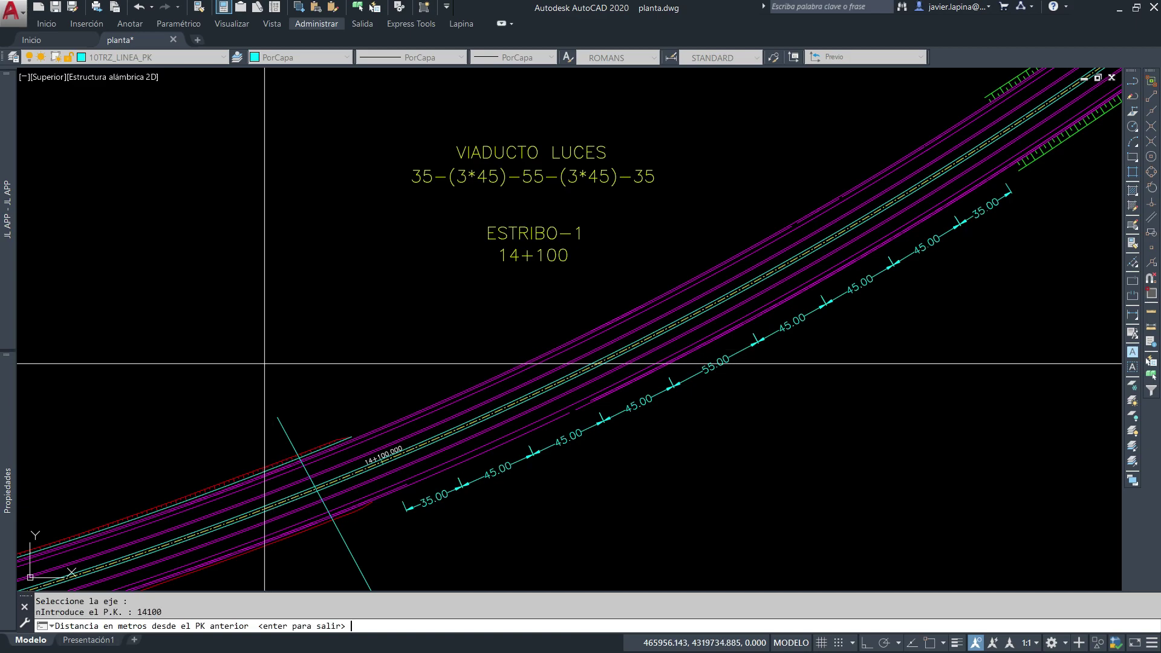
- Add chainage labels at the 35 m and 45 m spans: 14+135.000 and 14+180.000
scroll(405, 462, up, 3)
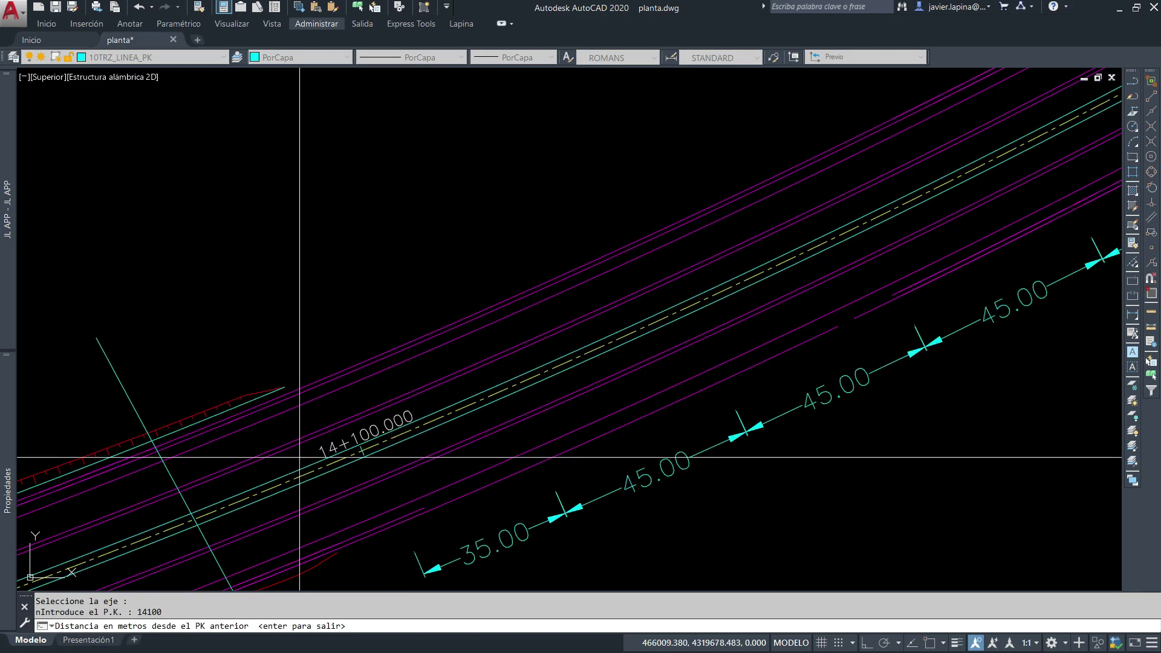
scroll(378, 394, down, 4)
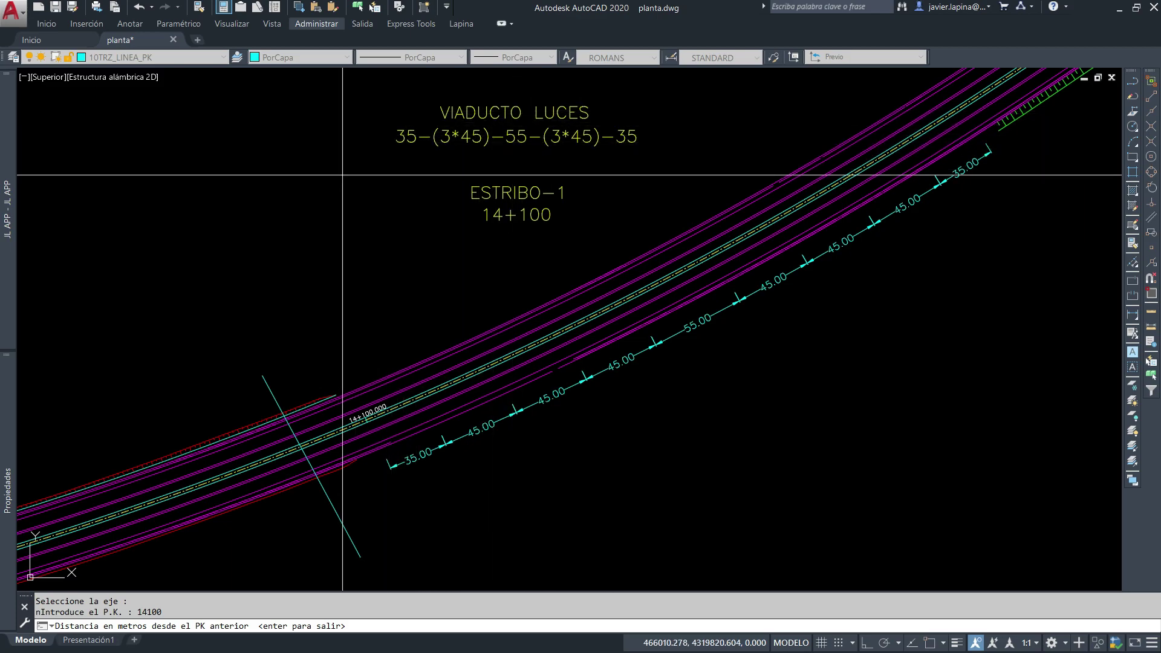
text(35)
key(Return)
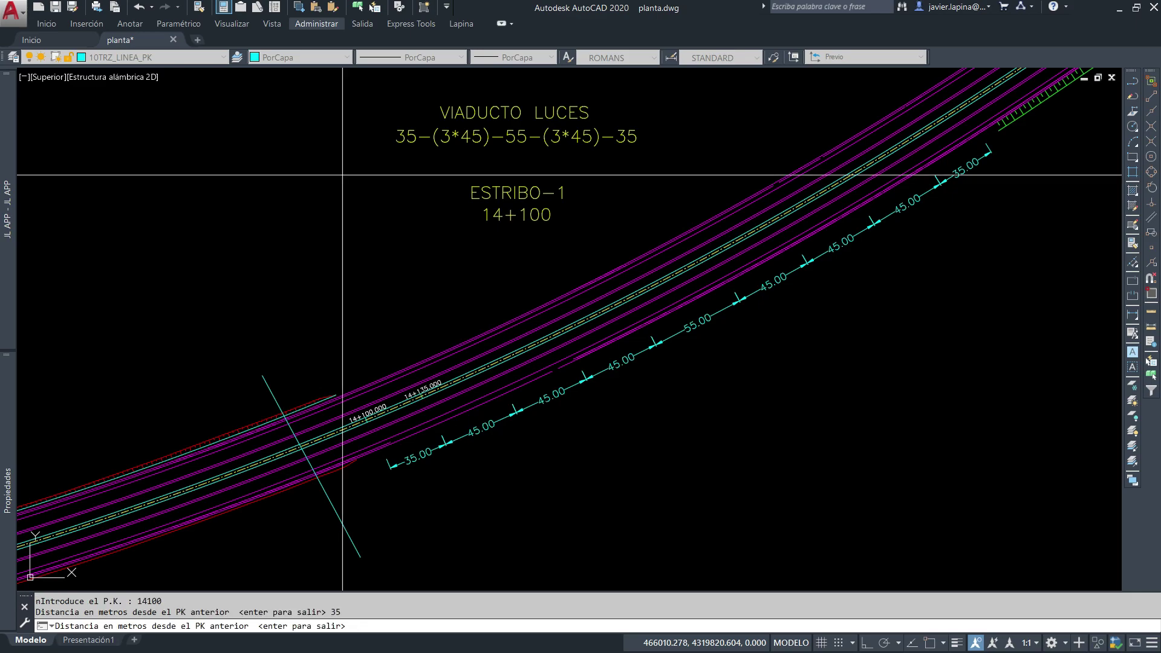
scroll(449, 487, up, 2)
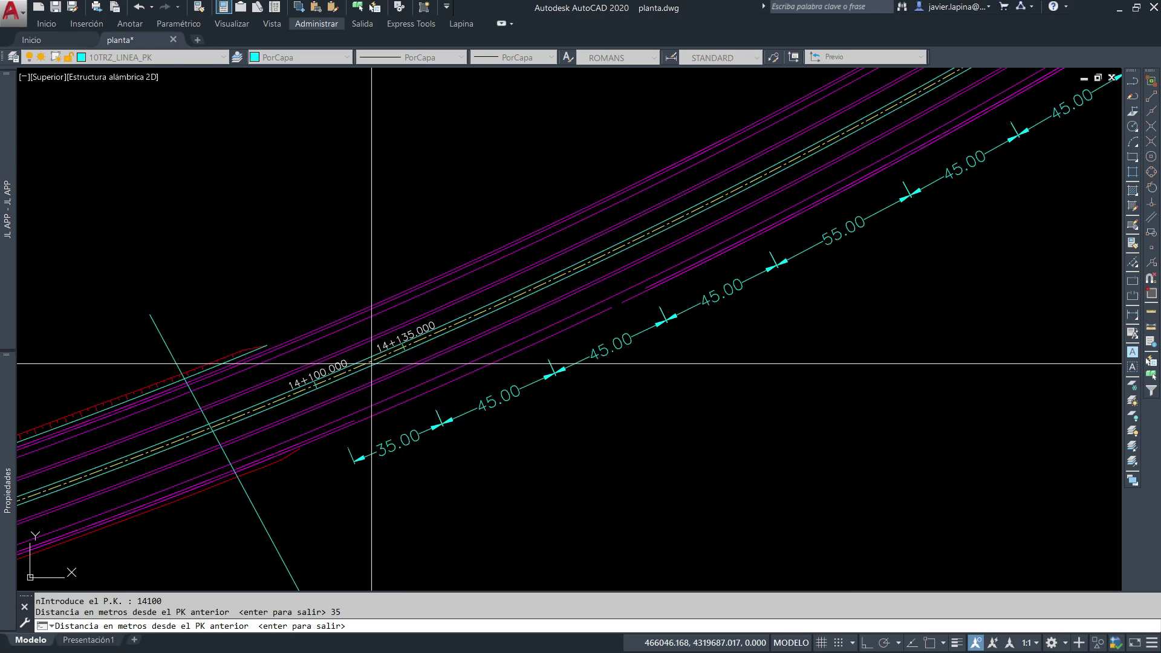
scroll(415, 350, down, 2)
mouse_move(415, 349)
middle_down()
mouse_move(451, 259)
mouse_move(438, 324)
middle_up()
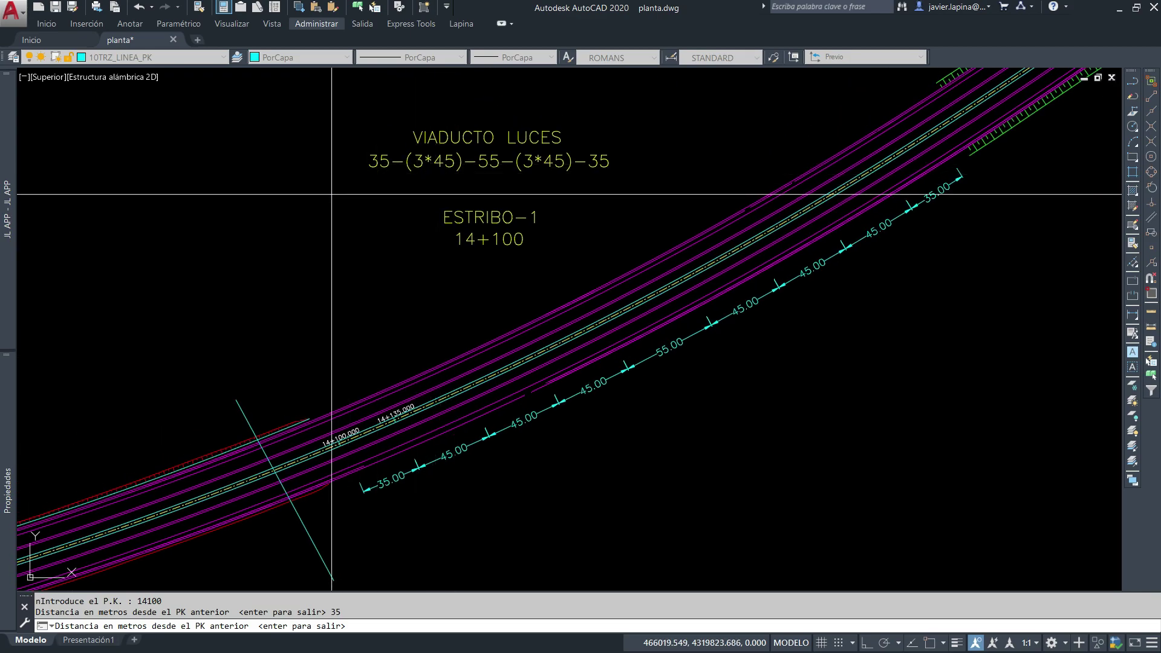
text(45)
key(Return)
- Continue labelling at 45 and 55 m spans: 14+225.000, 14+325.000, 14+370.000, 14+415.000
key(Return)
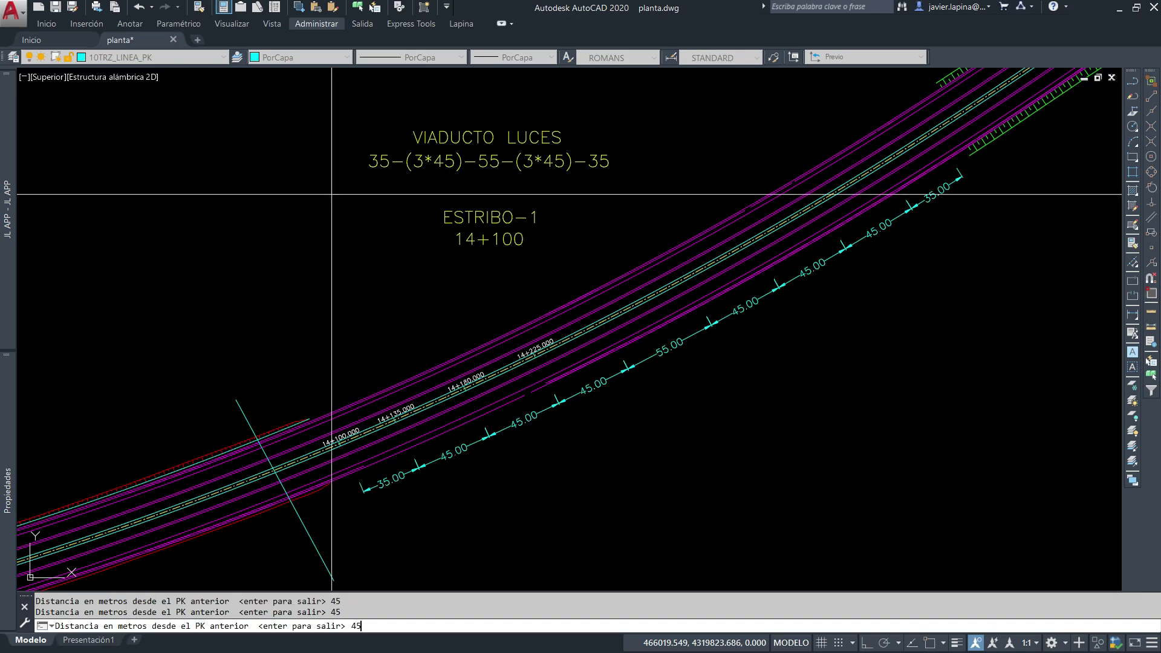
text(45)
key(Return)
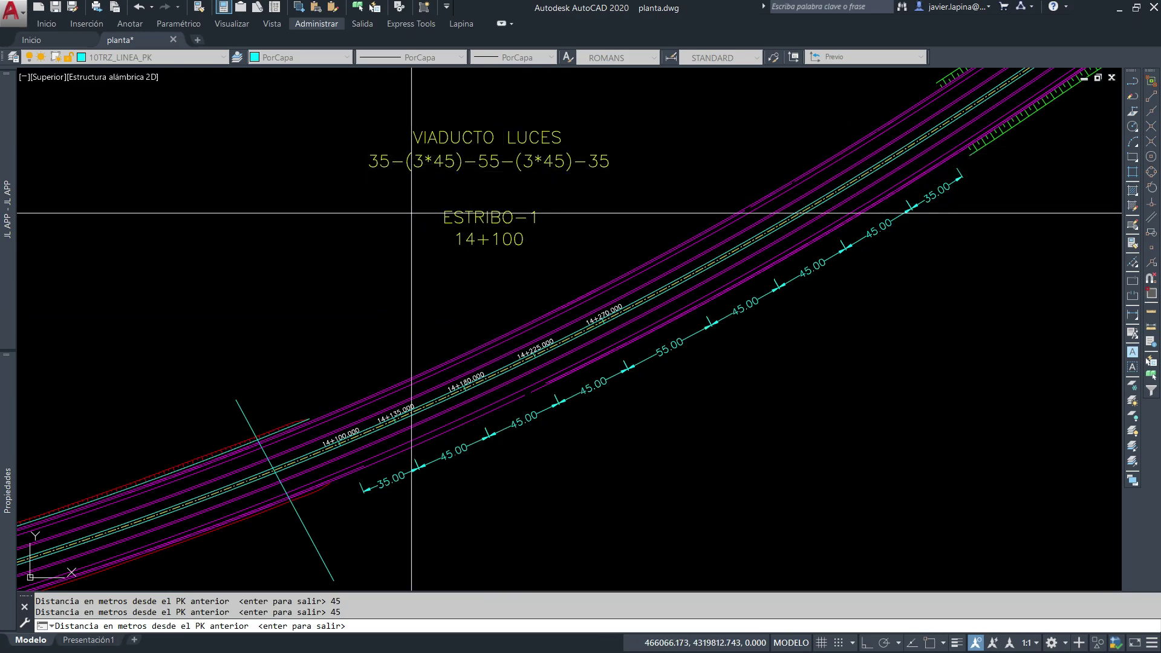
key(Return)
key(Return)
text(45)
key(Return)
key(Return)
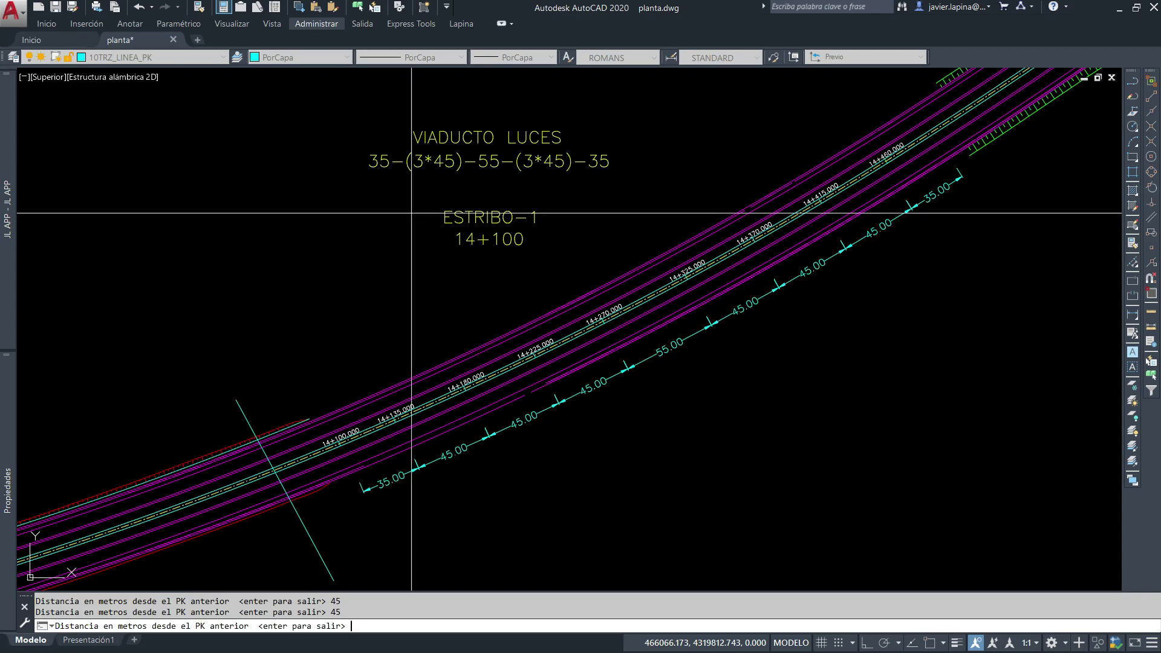
key(Return)
key(Return)
middle_drag(972, 192, 797, 276)
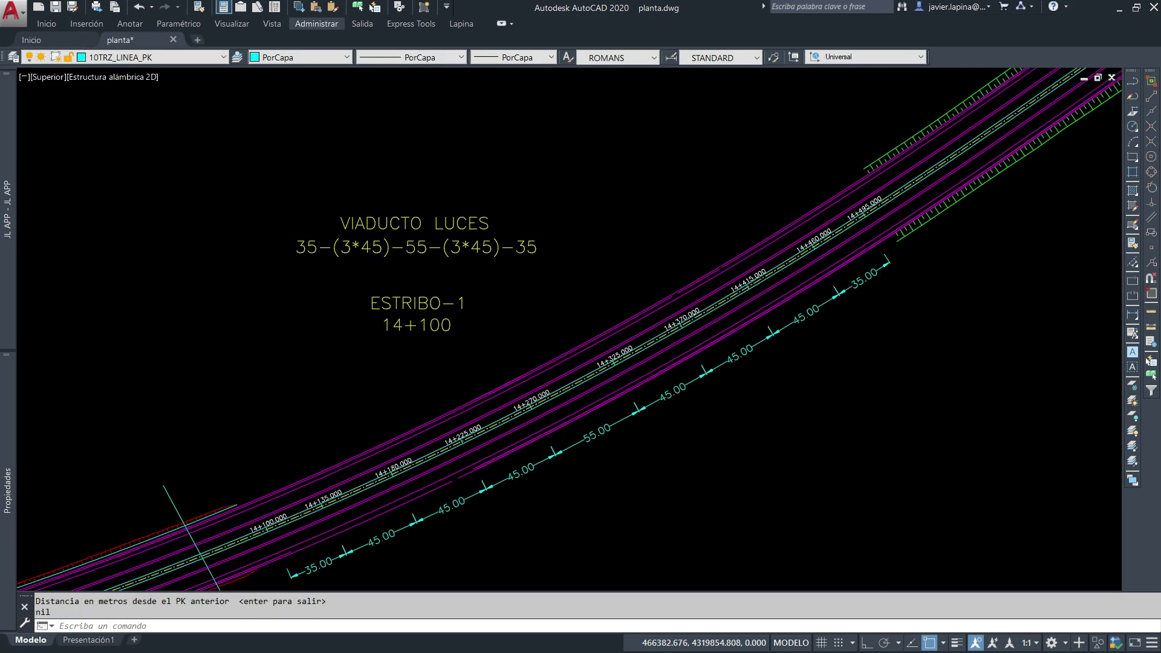
scroll(790, 233, up, 4)
scroll(679, 289, down, 4)
middle_drag(680, 288, 794, 226)
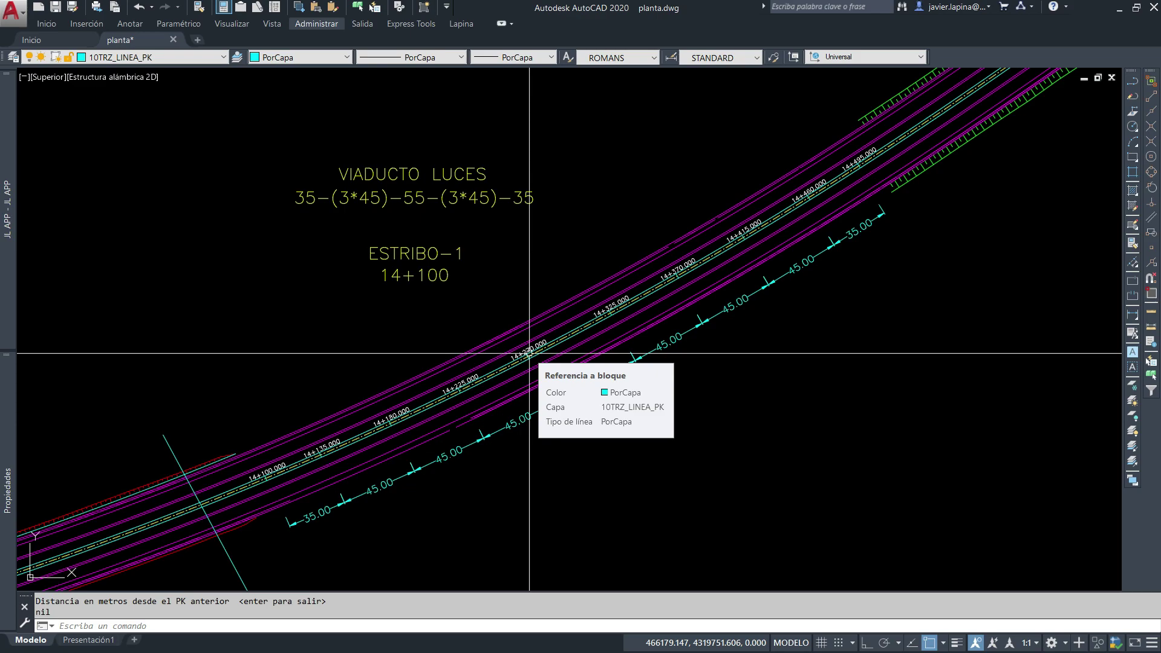
scroll(387, 433, up, 2)
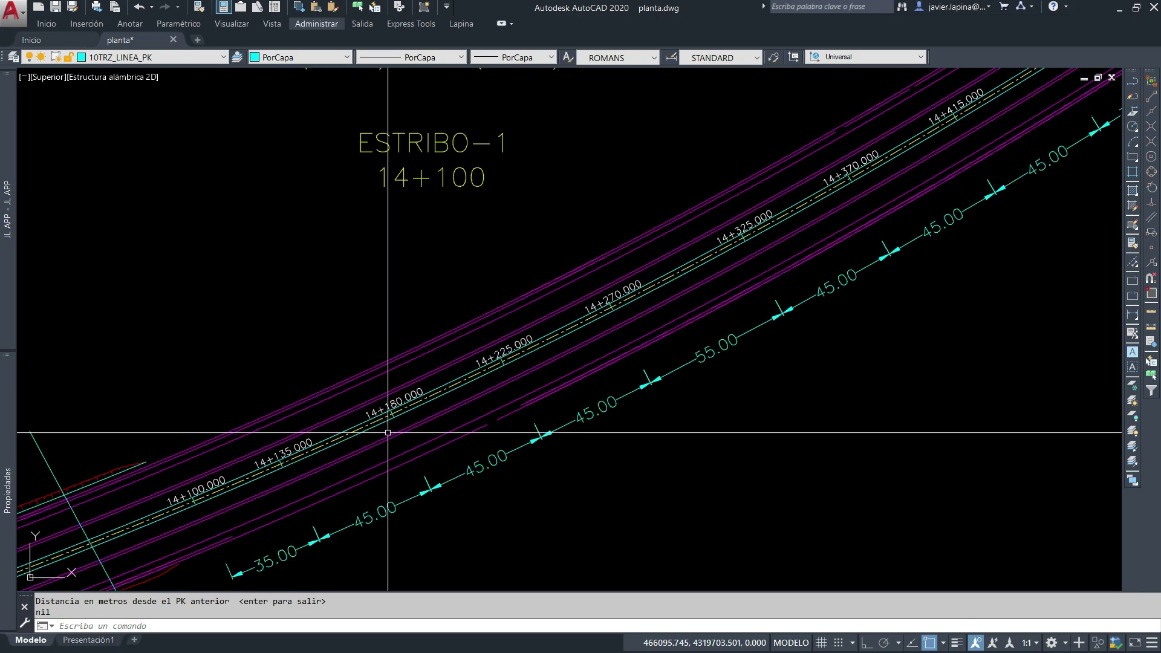
scroll(623, 383, down, 3)
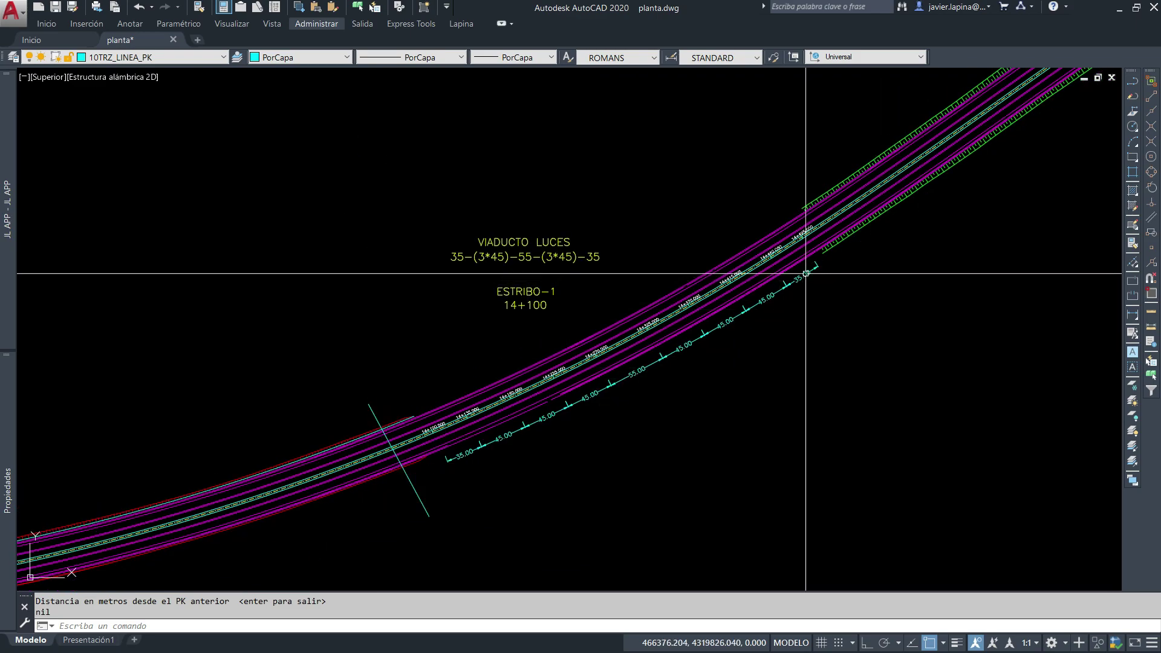
scroll(810, 269, up, 3)
scroll(811, 270, down, 3)
scroll(855, 241, up, 3)
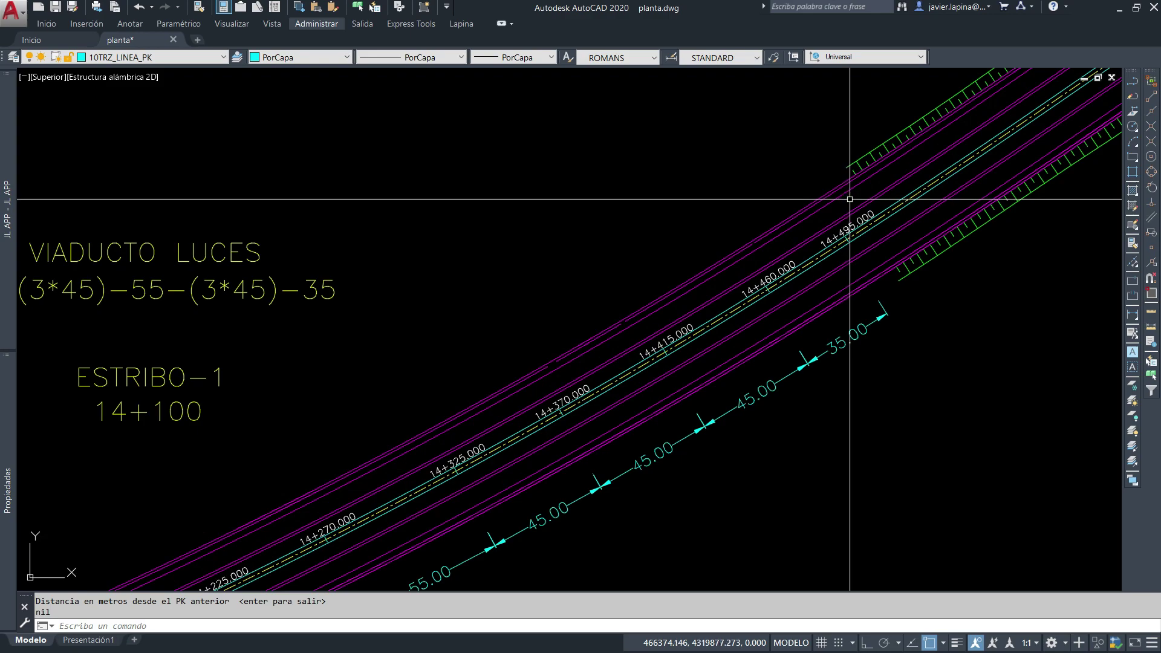
scroll(824, 257, down, 2)
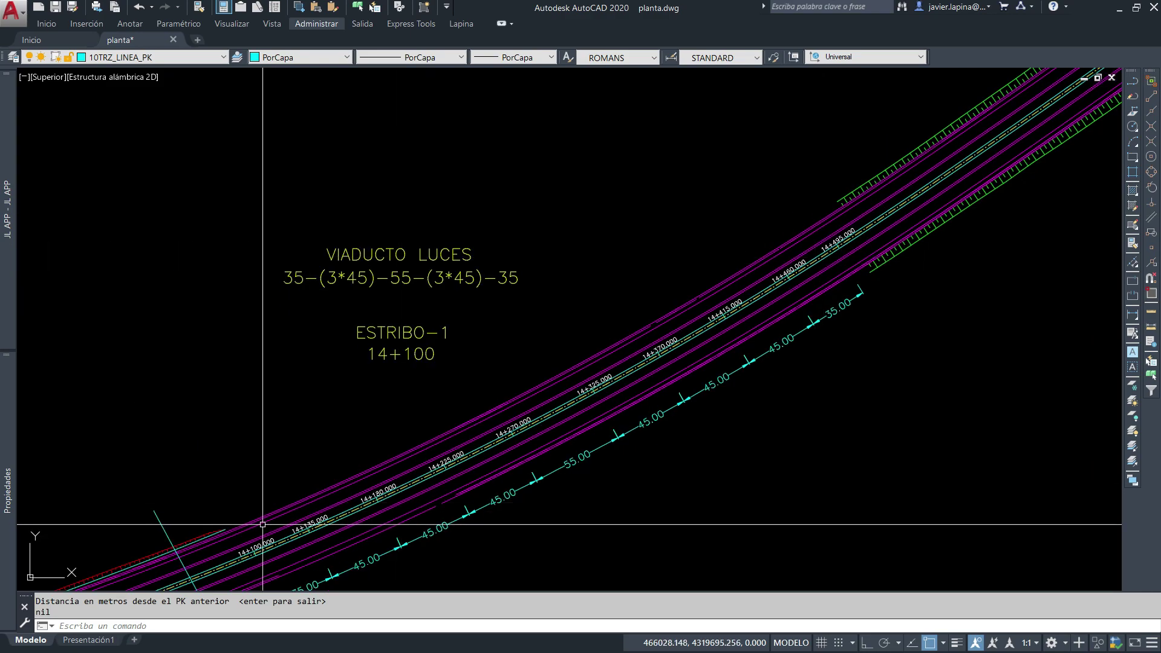
middle_drag(261, 535, 411, 360)
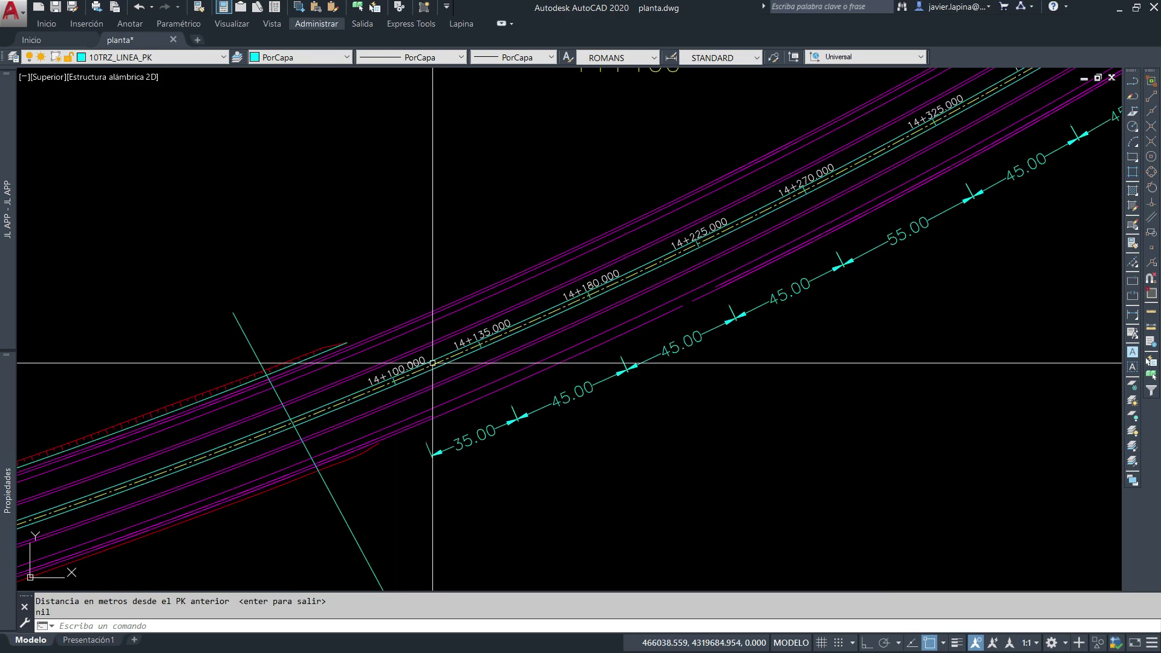
scroll(433, 363, up, 2)
key(Escape)
key(Escape)
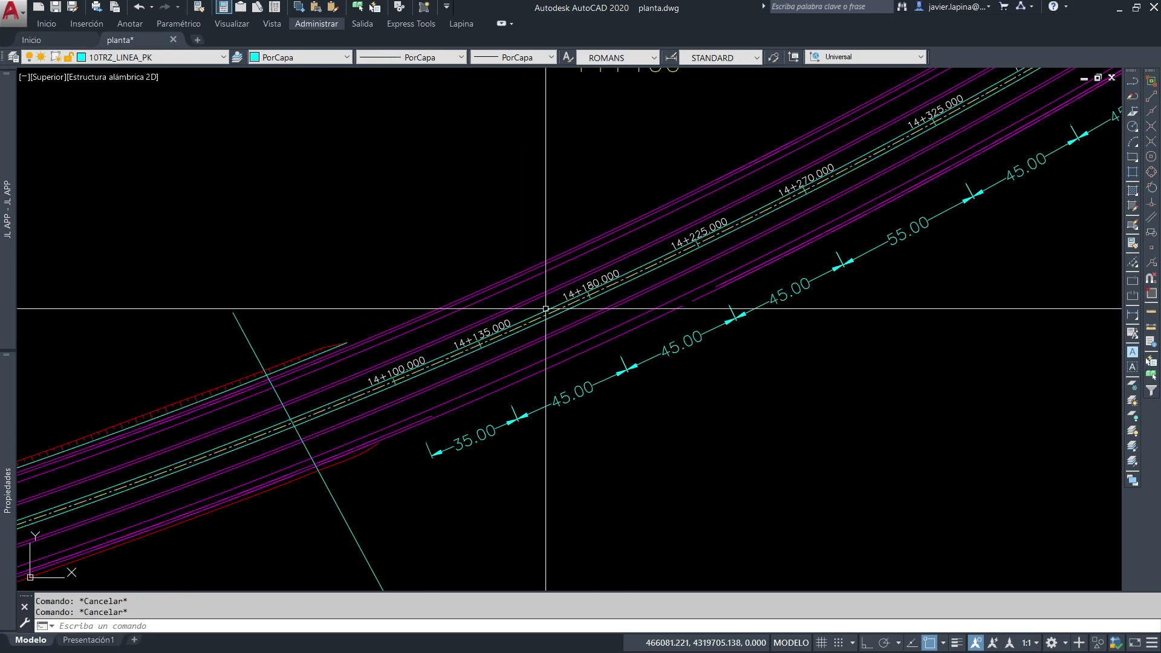
scroll(624, 286, down, 6)
scroll(751, 199, up, 2)
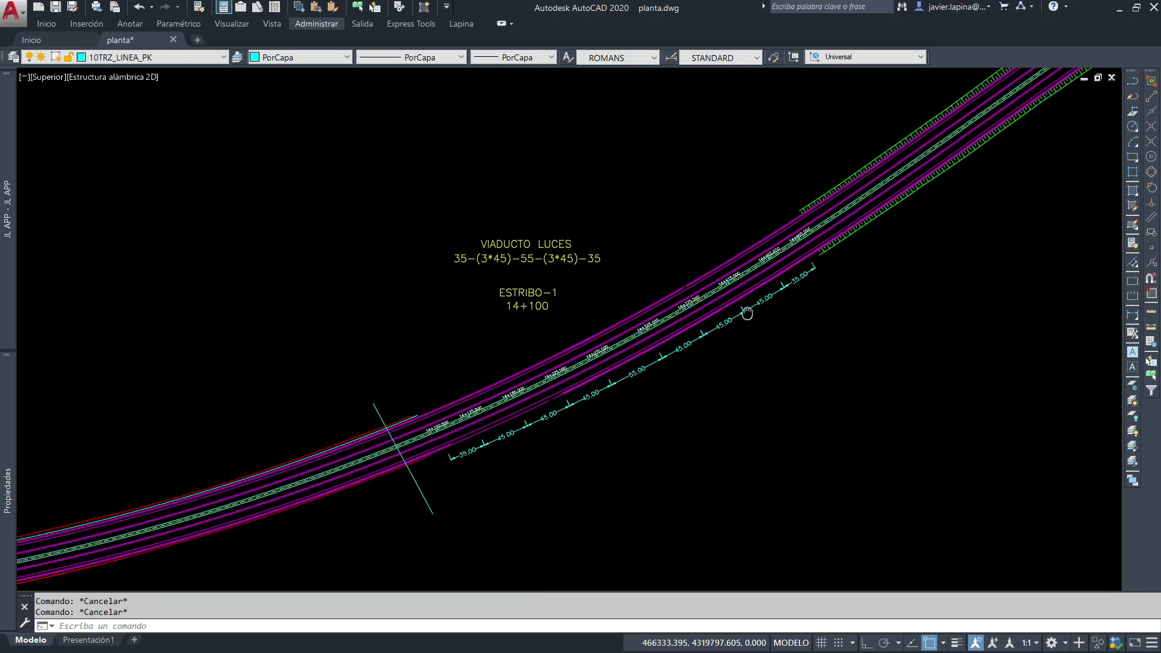
middle_drag(529, 244, 481, 273)
scroll(535, 311, down, 1)
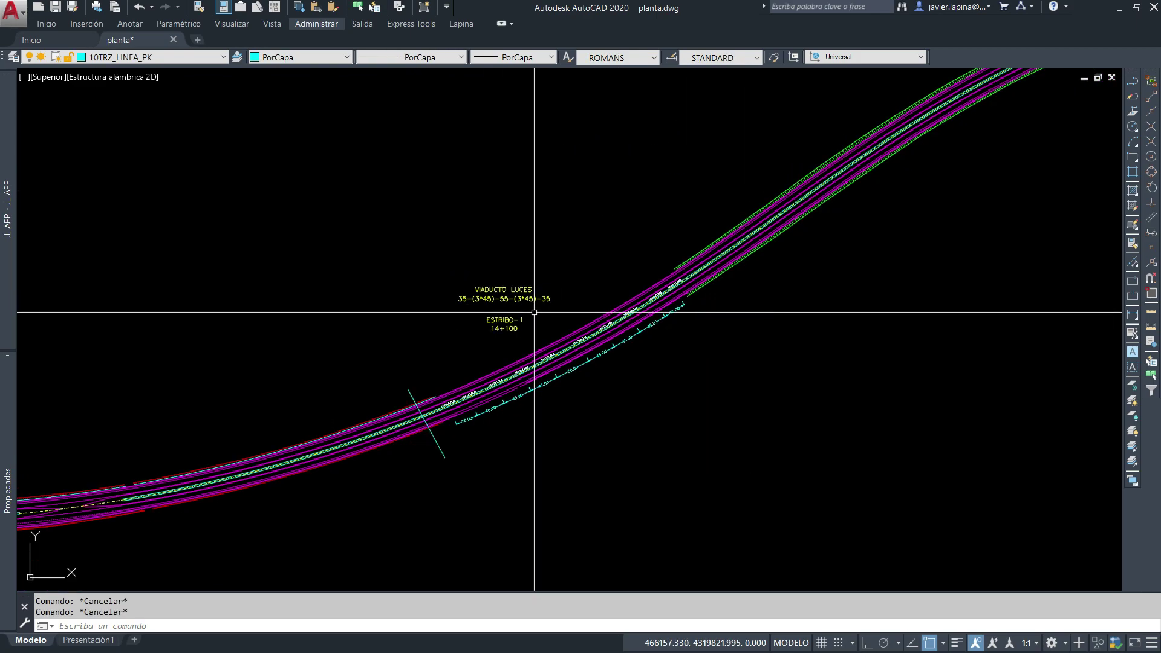
scroll(537, 307, down, 2)
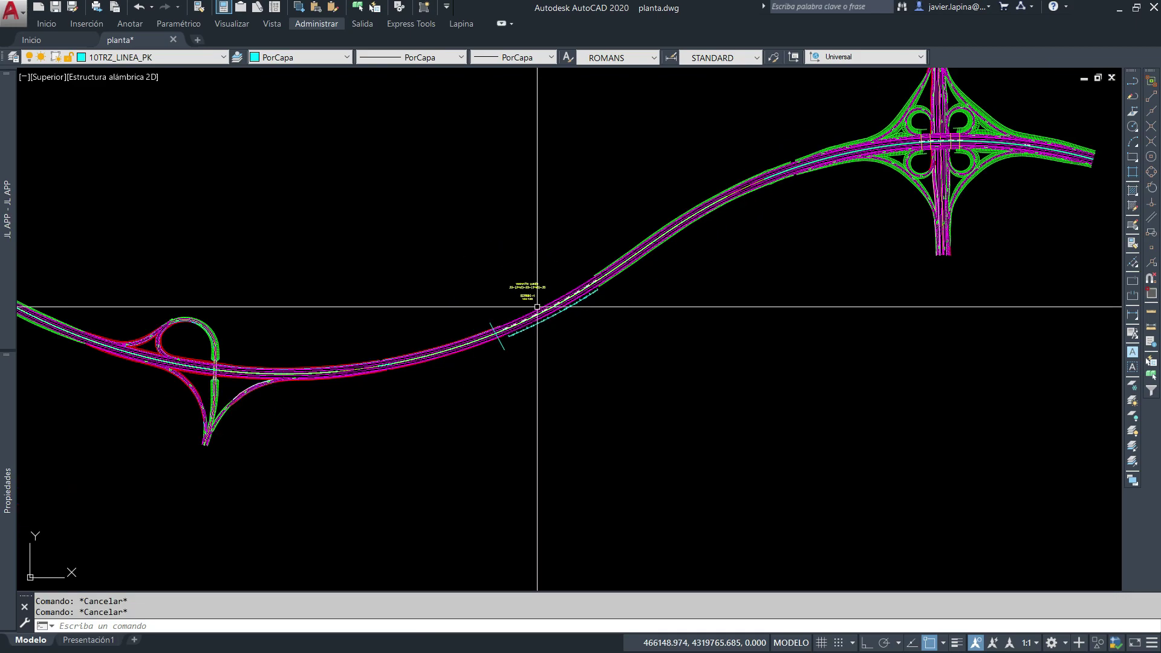
scroll(537, 306, down, 1)
middle_drag(537, 306, 601, 358)
scroll(601, 358, down, 1)
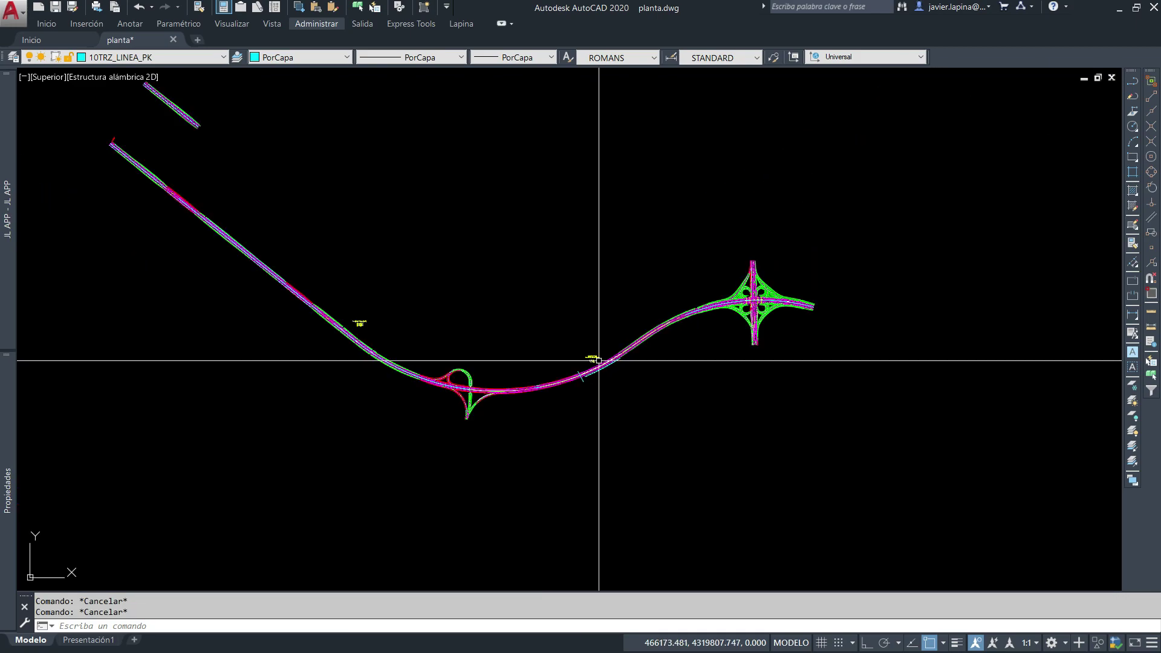
scroll(599, 360, up, 1)
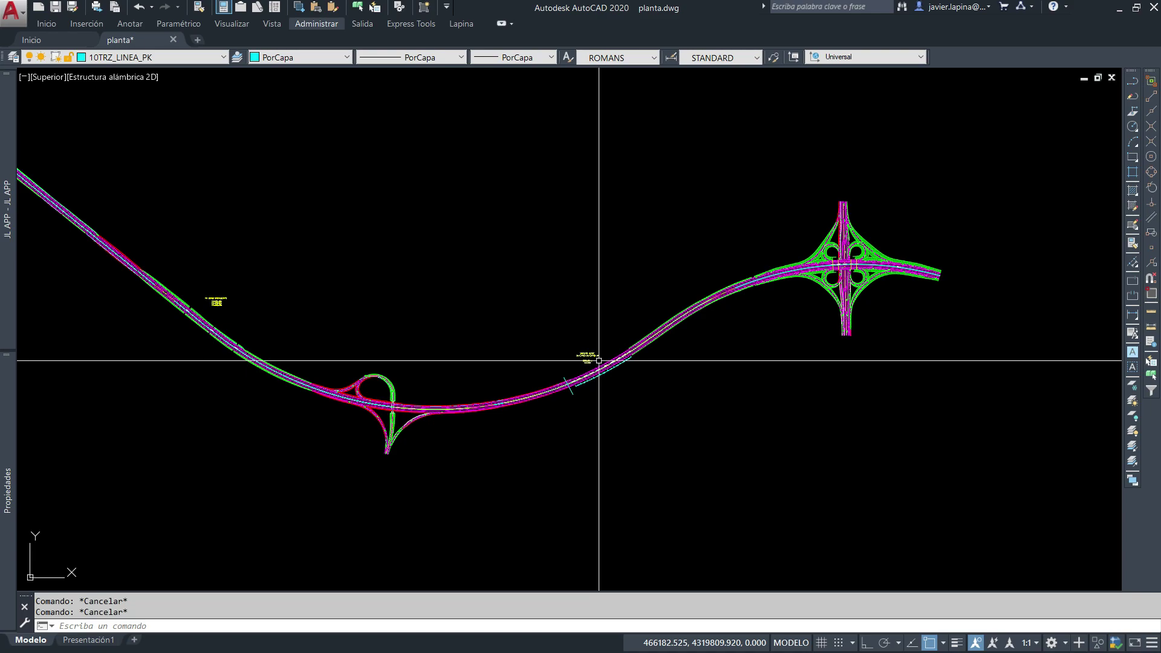